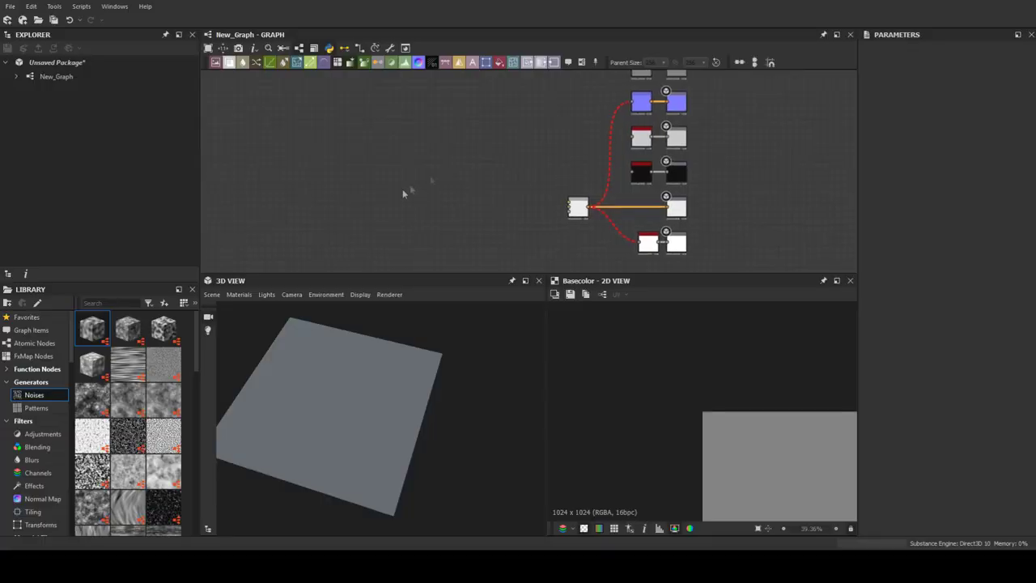
# Add a square Polygon 2 with a lowered gradient for soft edges, followed by a Transformation 2D.
pyautogui.press('space')
pyautogui.press('Return')
pyautogui.scroll(-2, 957, 509)
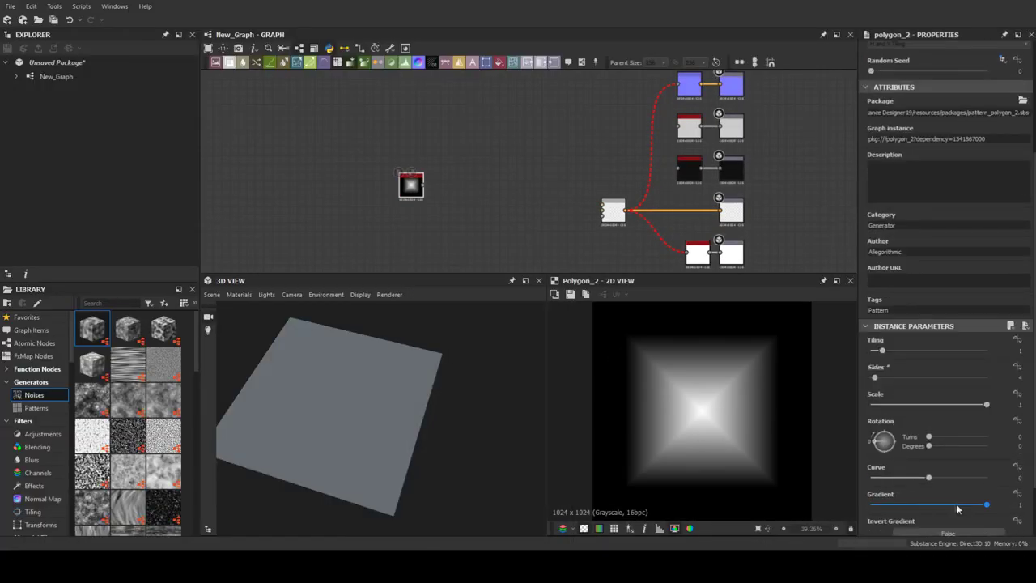
pyautogui.moveTo(958, 509); pyautogui.dragTo(903, 506)
pyautogui.press('space')
pyautogui.press('Return')
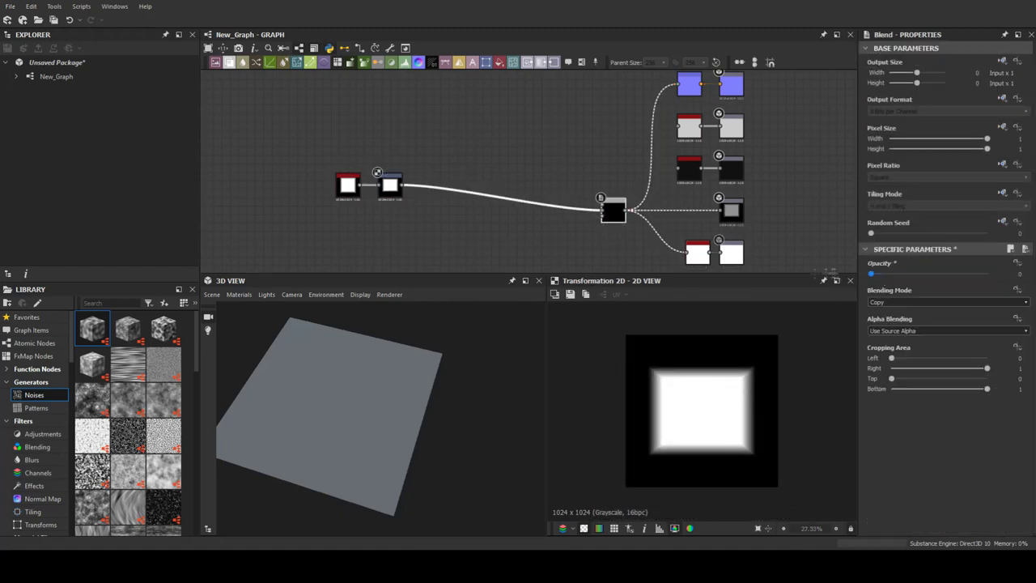
# Show the height output on the 3D mesh, then inspect the preview material and the transform and polygon outputs.
pyautogui.doubleClick(730, 253)
pyautogui.click(360, 294)
pyautogui.click(419, 326)
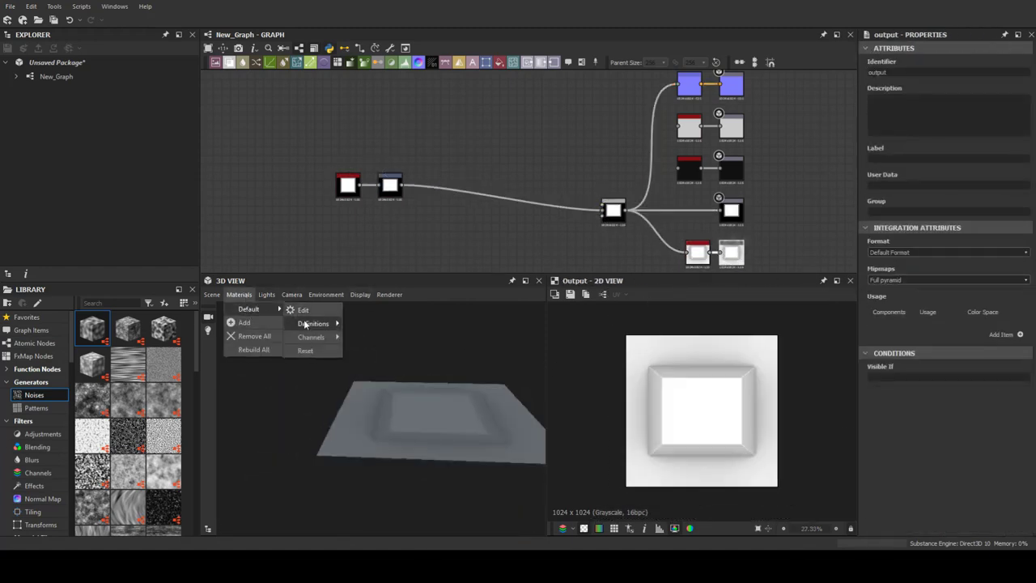
pyautogui.click(303, 310)
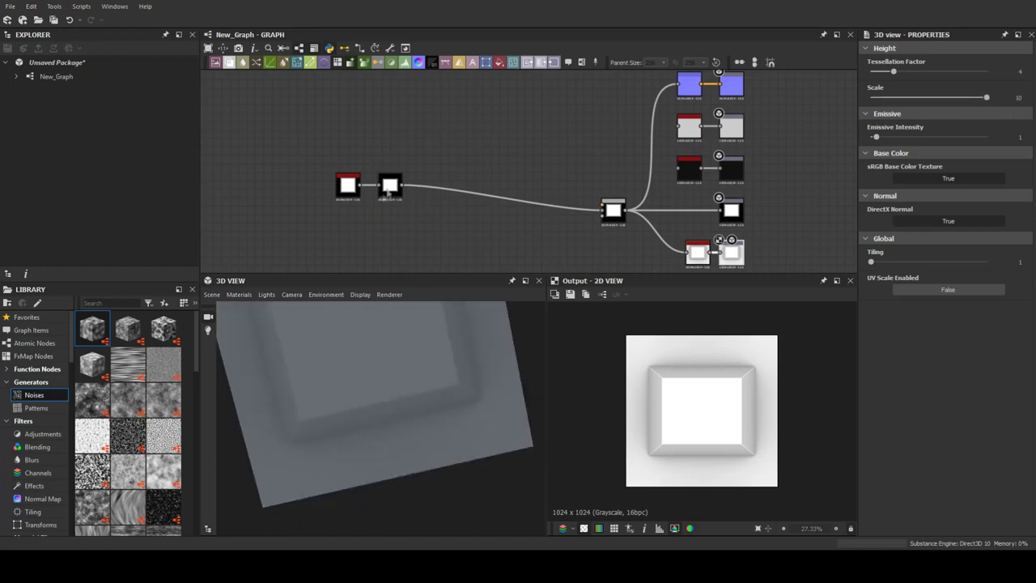
pyautogui.doubleClick(388, 188)
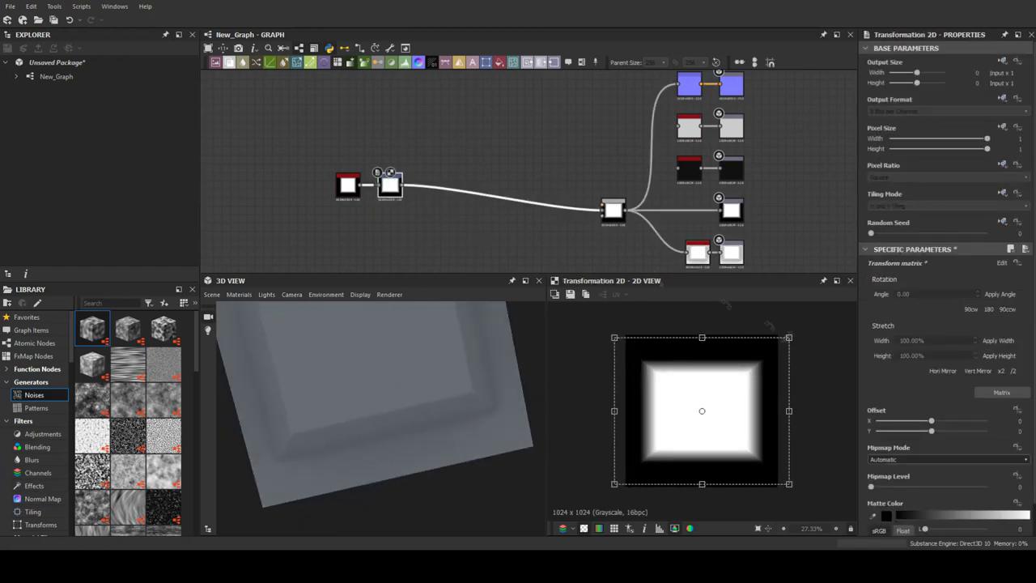
pyautogui.doubleClick(347, 185)
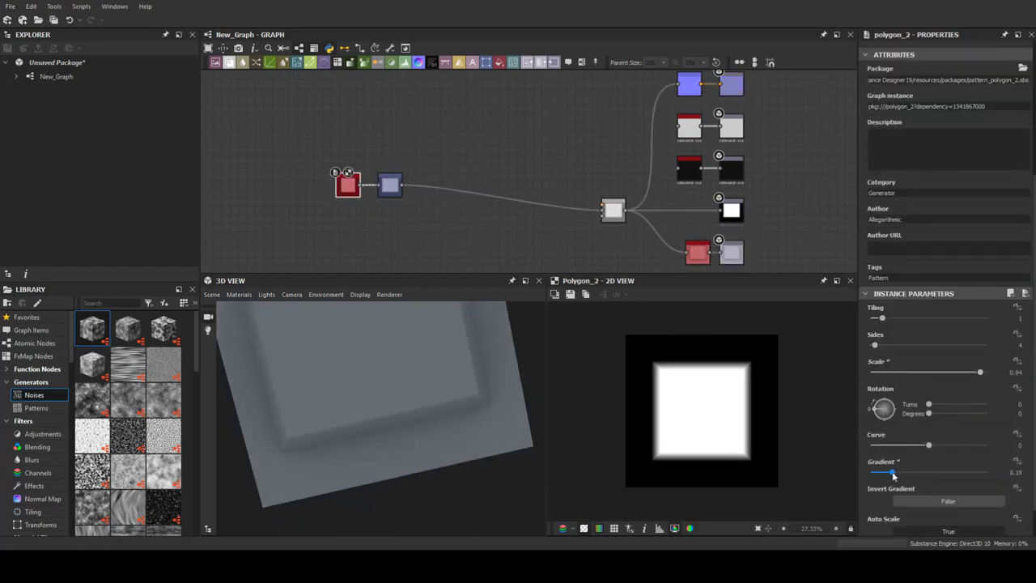
# Add a Tile Generator with the Brick pattern and move it aside to make room.
pyautogui.scroll(2, 419, 203)
pyautogui.press('space')
pyautogui.write('tile')
pyautogui.press('Return')
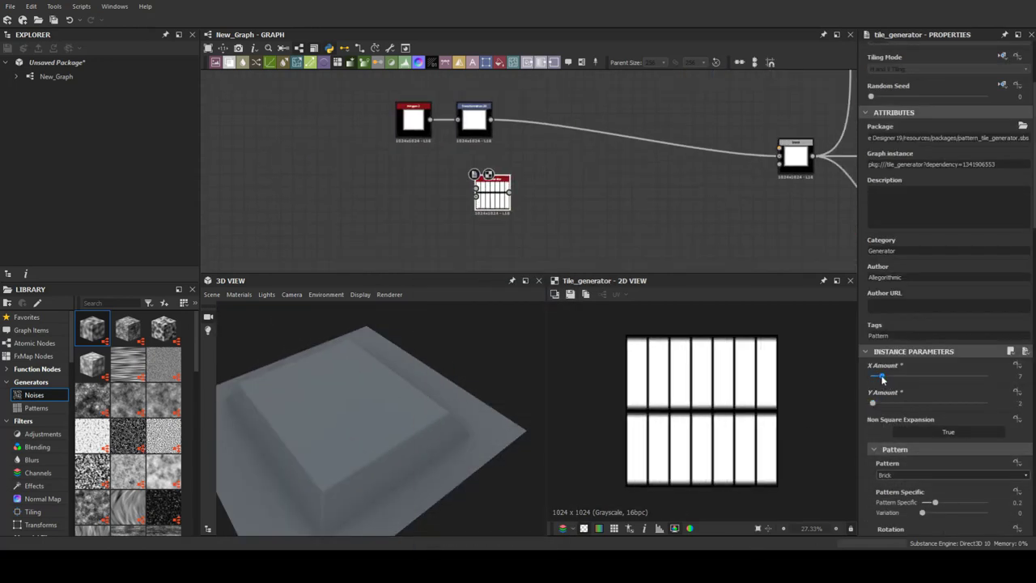
pyautogui.scroll(-4, 952, 485)
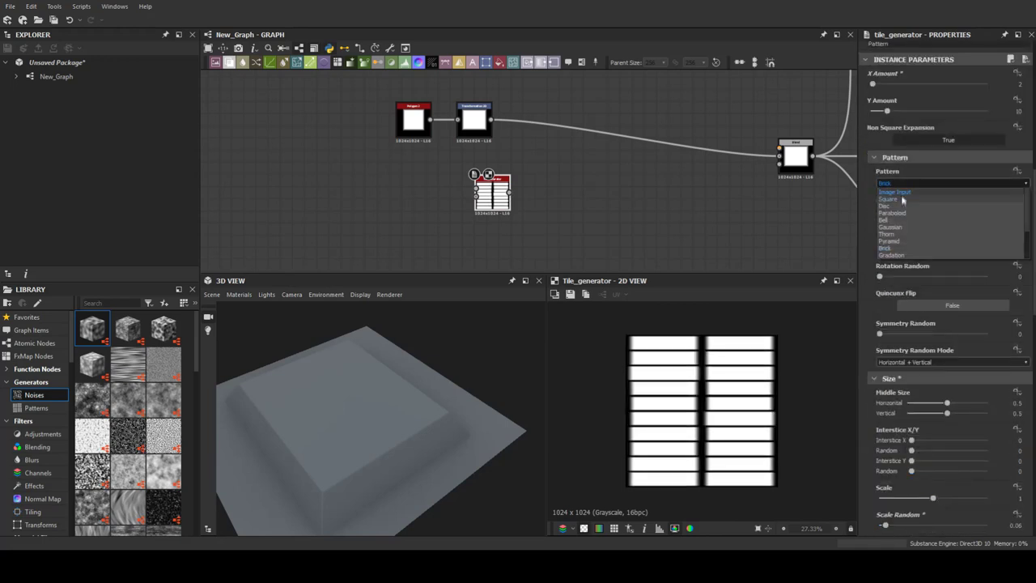
pyautogui.click(902, 194)
pyautogui.scroll(-3, 934, 463)
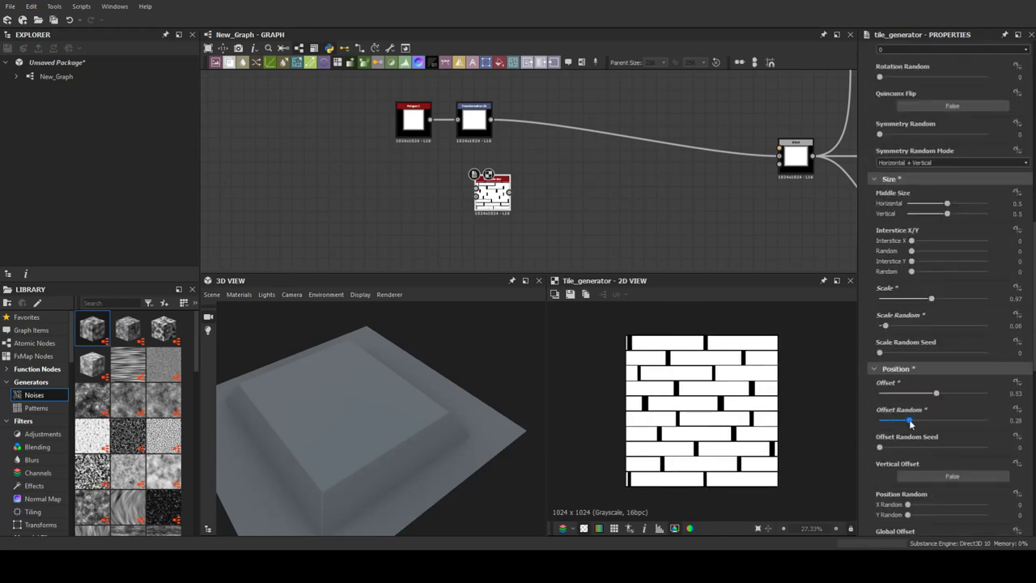
pyautogui.moveTo(492, 192); pyautogui.dragTo(407, 198)
# Chain a Transformation 2D, a Blend and a Levels node after the tiles.
pyautogui.press('space')
pyautogui.write('transform')
pyautogui.press('space')
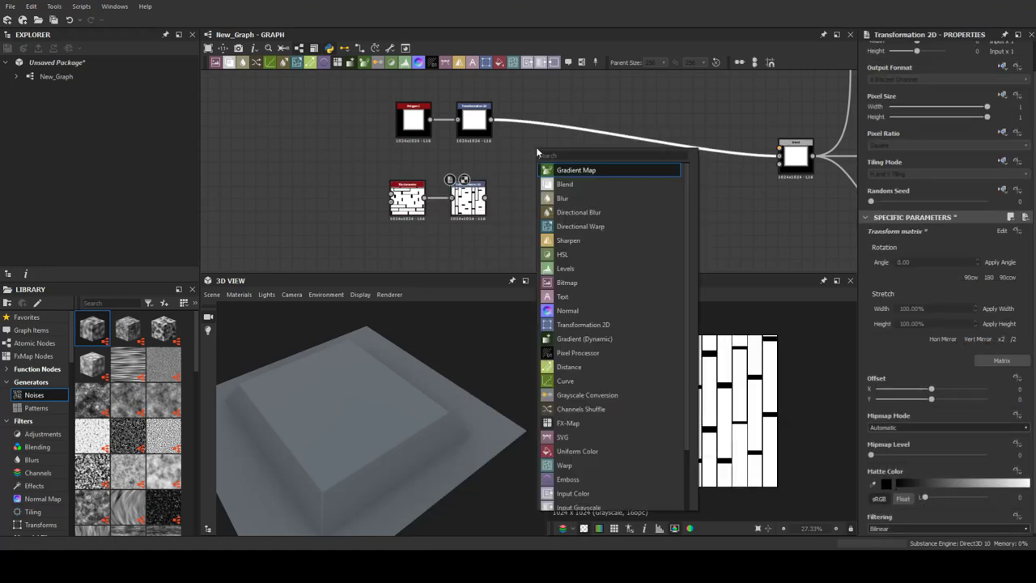
pyautogui.write('blend')
pyautogui.press('Return')
pyautogui.press('space')
pyautogui.write('levels')
pyautogui.press('Return')
pyautogui.hotkey('ctrl', 'z')
pyautogui.hotkey('ctrl', 'y')
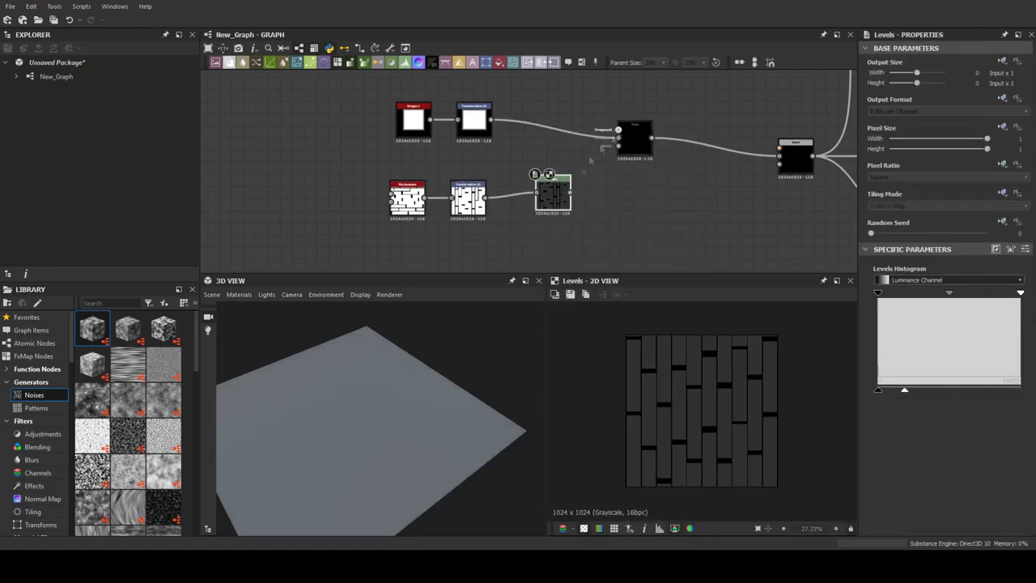
# Set the square-and-planks Blend to Max (Lighten) so the planks show through.
pyautogui.click(652, 131)
pyautogui.click(910, 303)
pyautogui.click(895, 355)
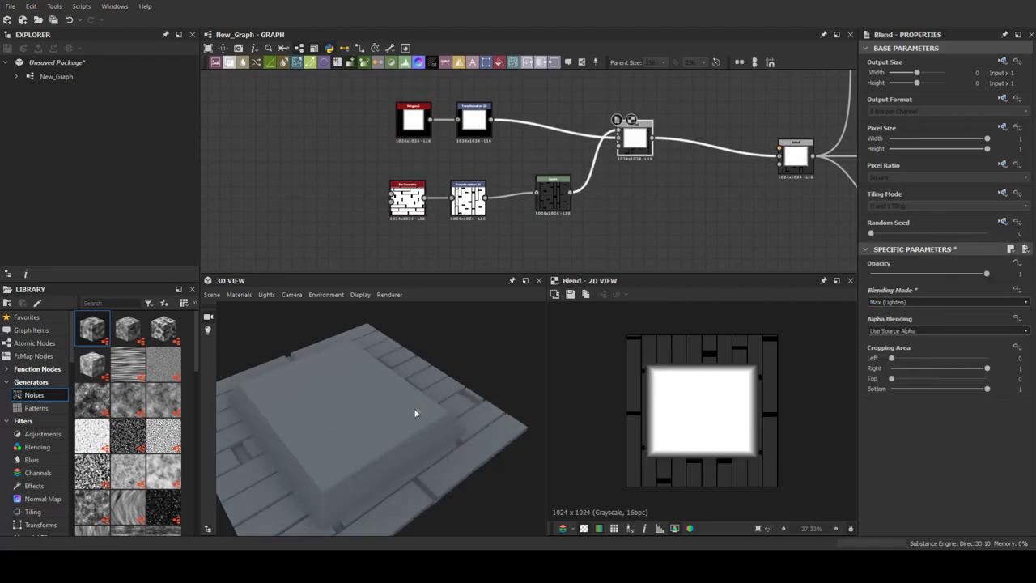
pyautogui.scroll(-8, 962, 431)
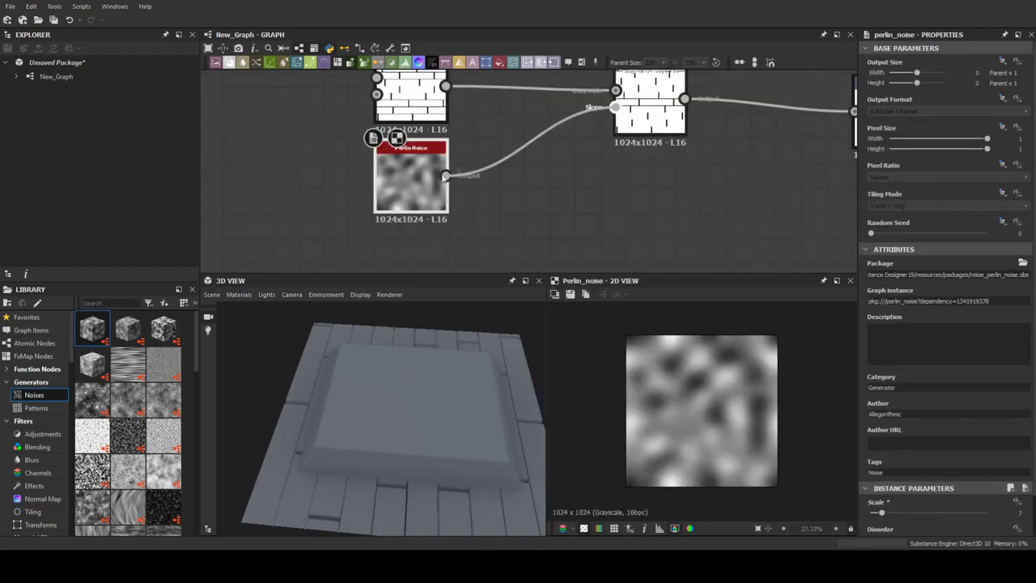
# Drive the Slope Blur with Perlin Noise at intensity 1.11, then add a Fluid noise node.
pyautogui.moveTo(943, 499); pyautogui.dragTo(909, 502)
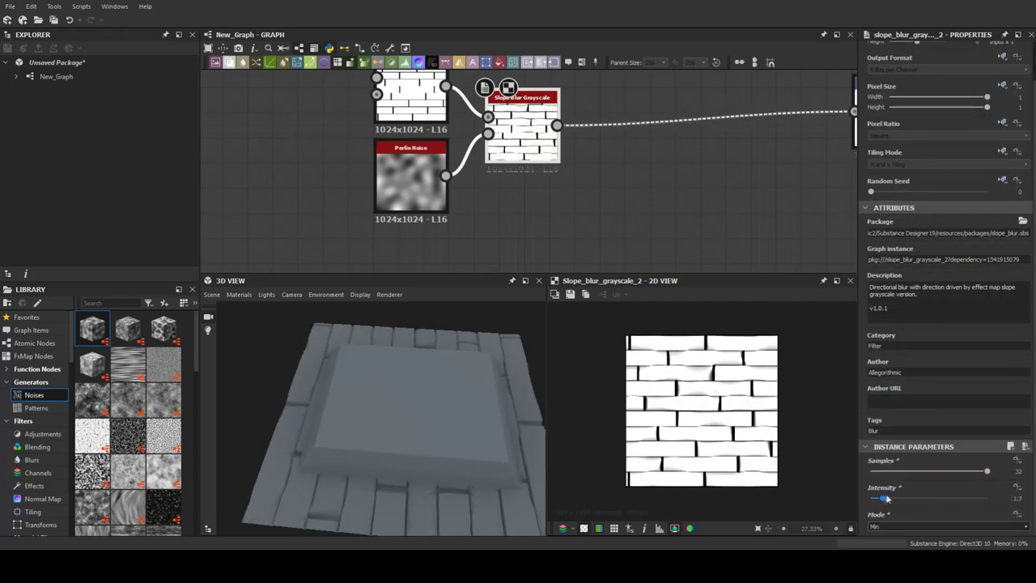
pyautogui.moveTo(478, 407); pyautogui.dragTo(405, 397)
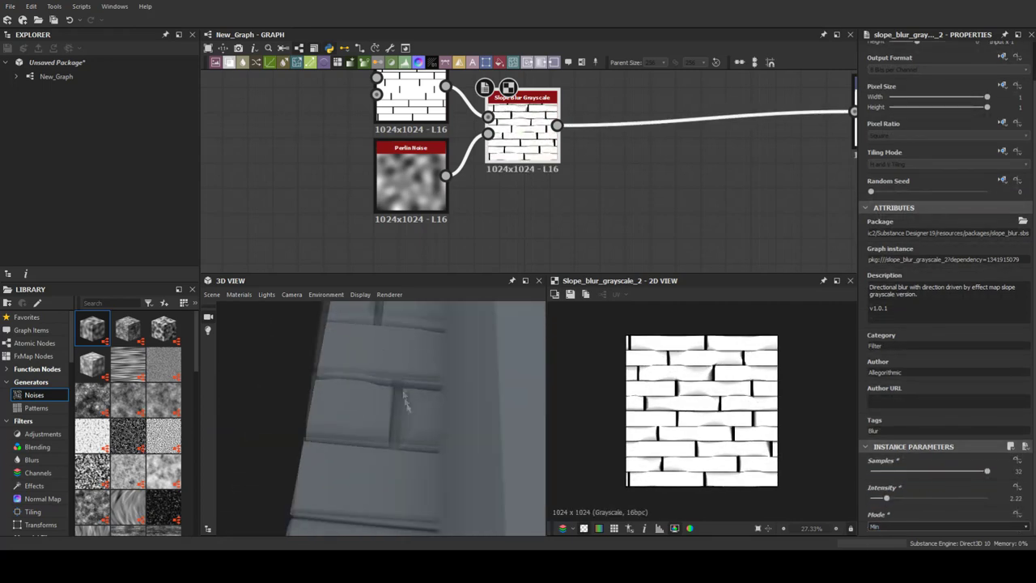
pyautogui.moveTo(879, 501); pyautogui.dragTo(876, 499)
pyautogui.moveTo(250, 428); pyautogui.dragTo(418, 398)
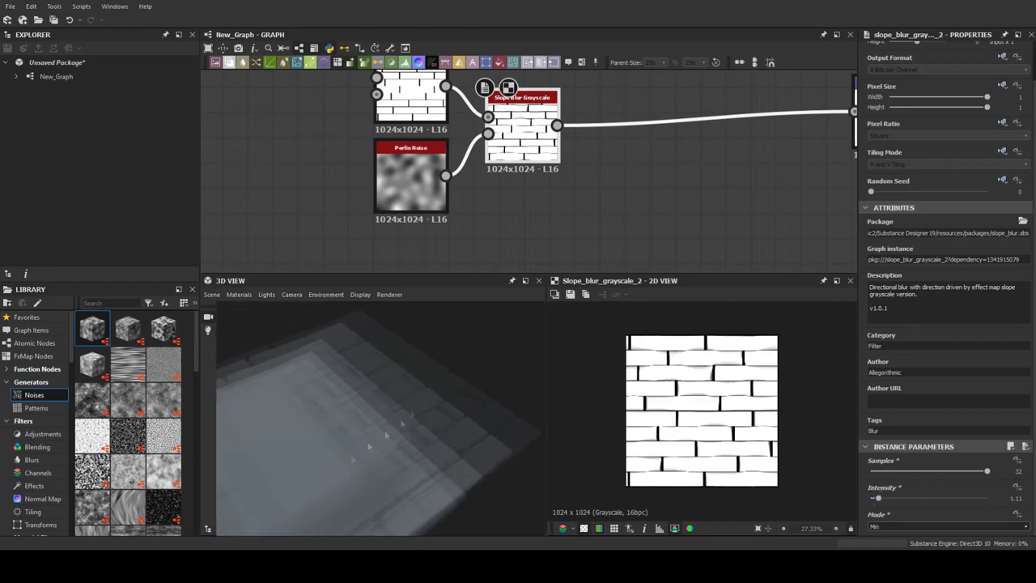
pyautogui.moveTo(582, 162); pyautogui.dragTo(527, 159, button='middle')
pyautogui.press('space')
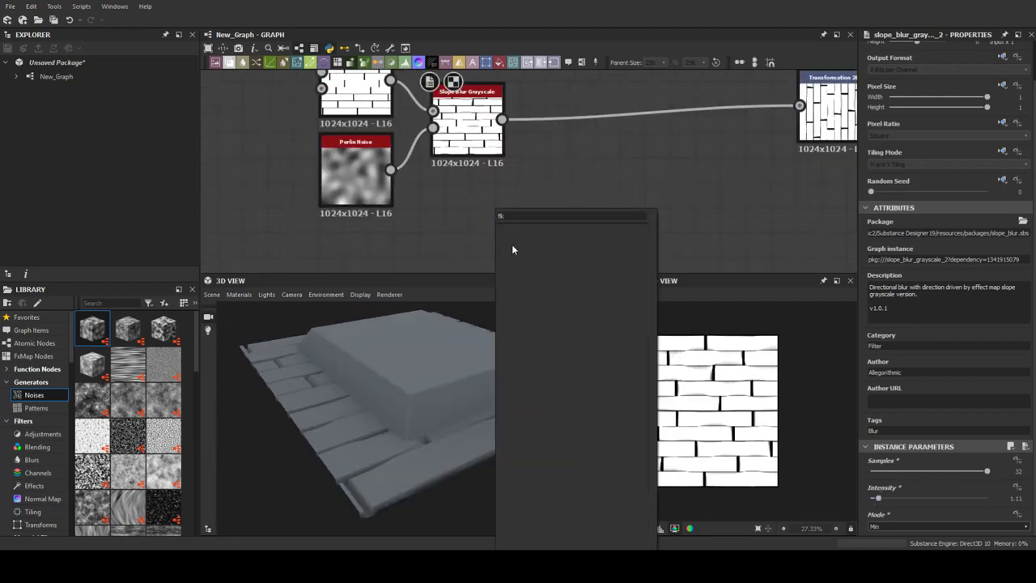
pyautogui.click(542, 342)
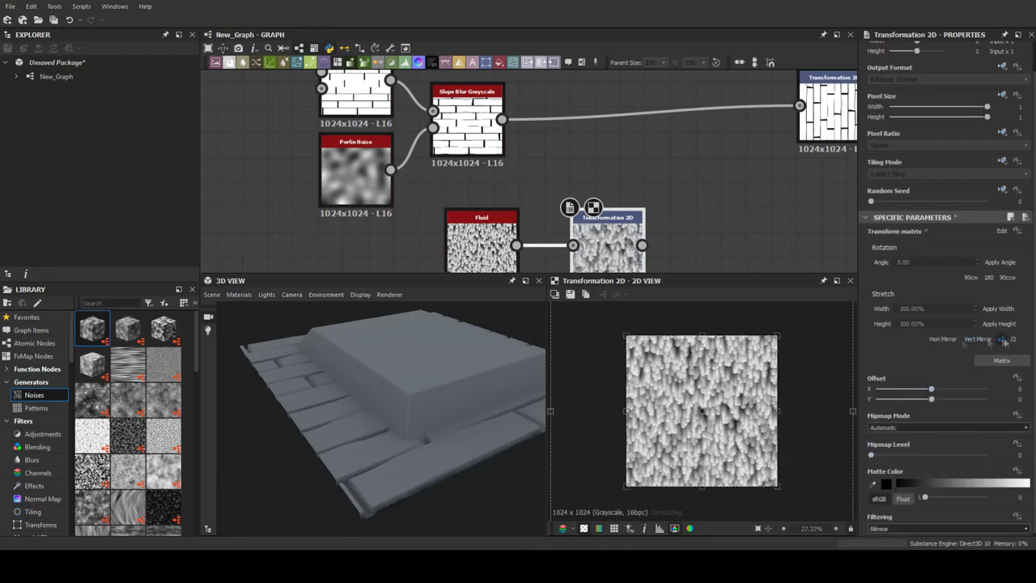
# Add Make It Tile after the fluid transform and wire a Blend between the slope blur and the transform.
pyautogui.scroll(-2, 452, 209)
pyautogui.press('space')
pyautogui.write('tile')
pyautogui.click(441, 271)
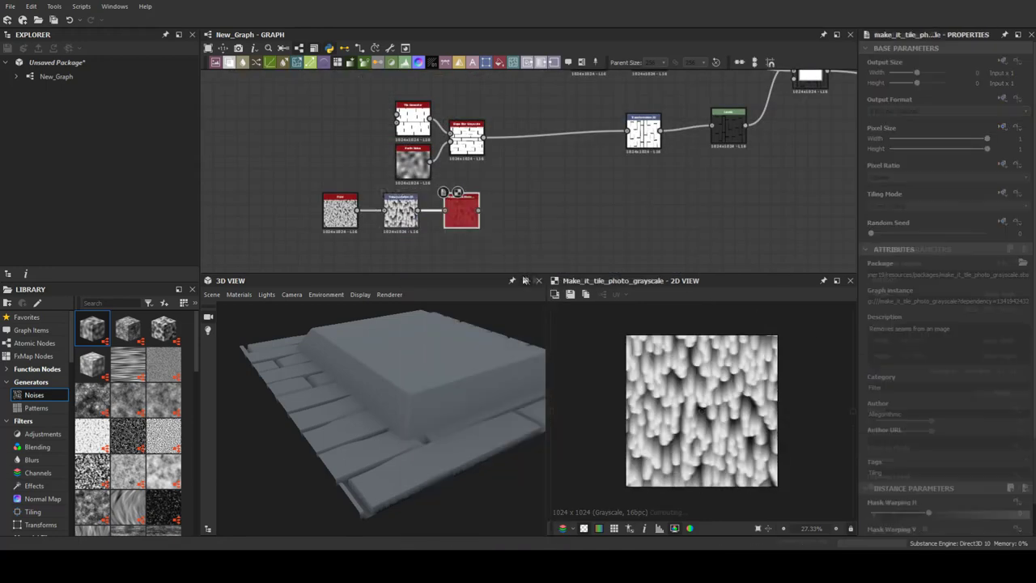
pyautogui.doubleClick(401, 212)
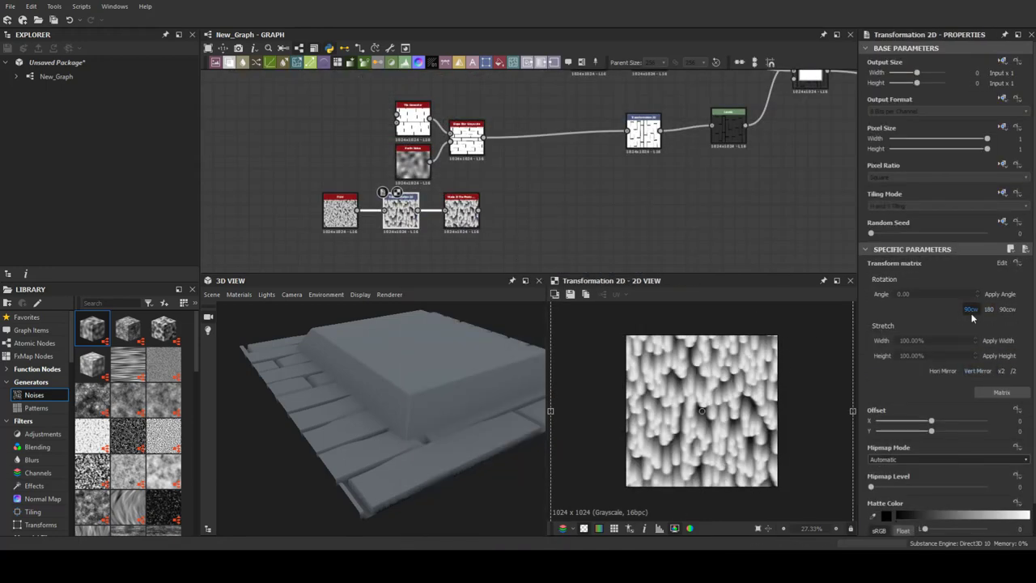
pyautogui.press('space')
pyautogui.write('blend')
pyautogui.click(566, 168)
pyautogui.moveTo(480, 212); pyautogui.dragTo(537, 138)
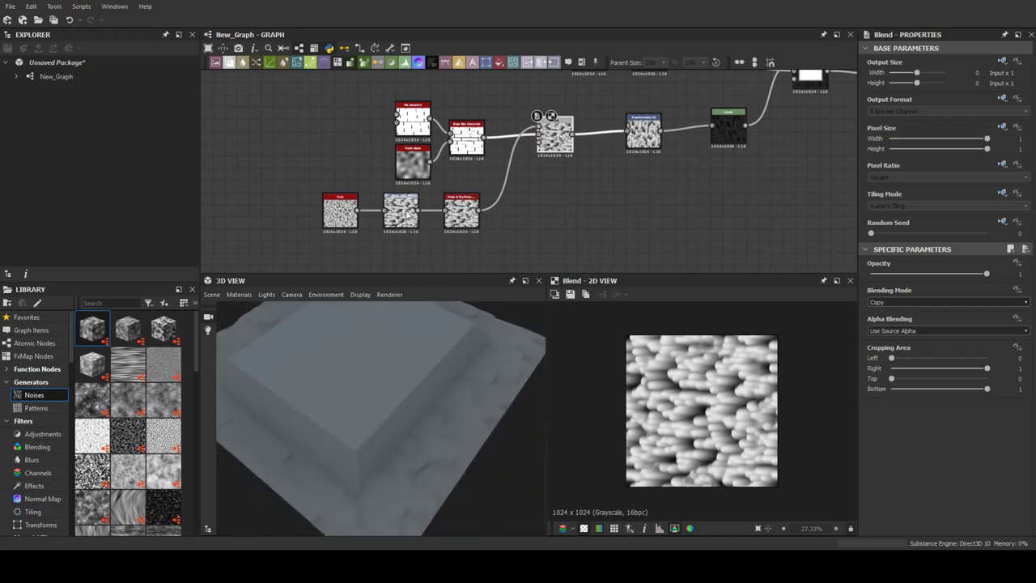
pyautogui.doubleClick(400, 209)
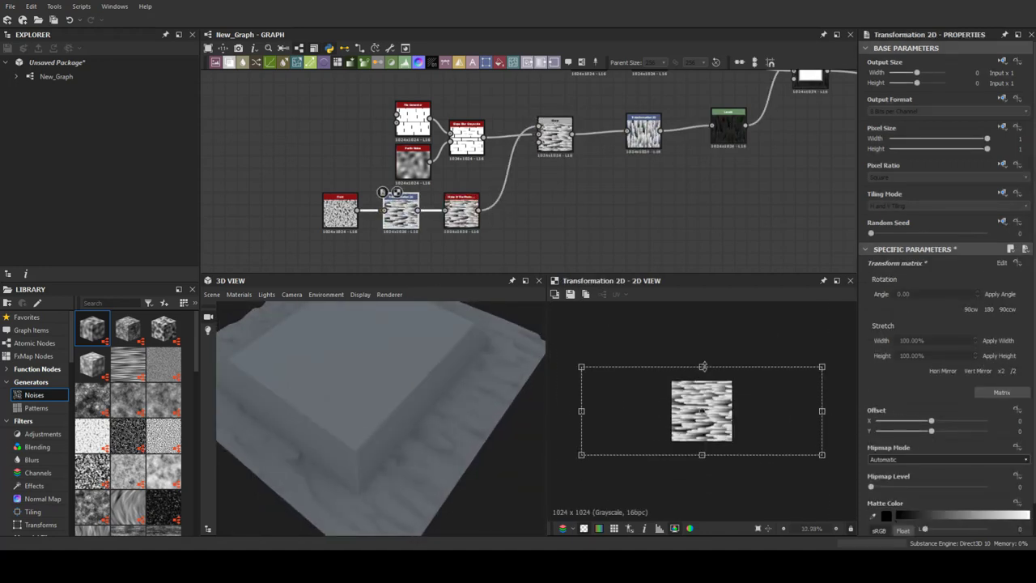
pyautogui.moveTo(420, 428); pyautogui.dragTo(381, 416)
# Set the wood grain Blend to Subtract at 0.65 opacity.
pyautogui.doubleClick(554, 133)
pyautogui.click(947, 302)
pyautogui.click(914, 320)
pyautogui.click(946, 302)
pyautogui.click(930, 291)
pyautogui.moveTo(985, 274); pyautogui.dragTo(947, 274)
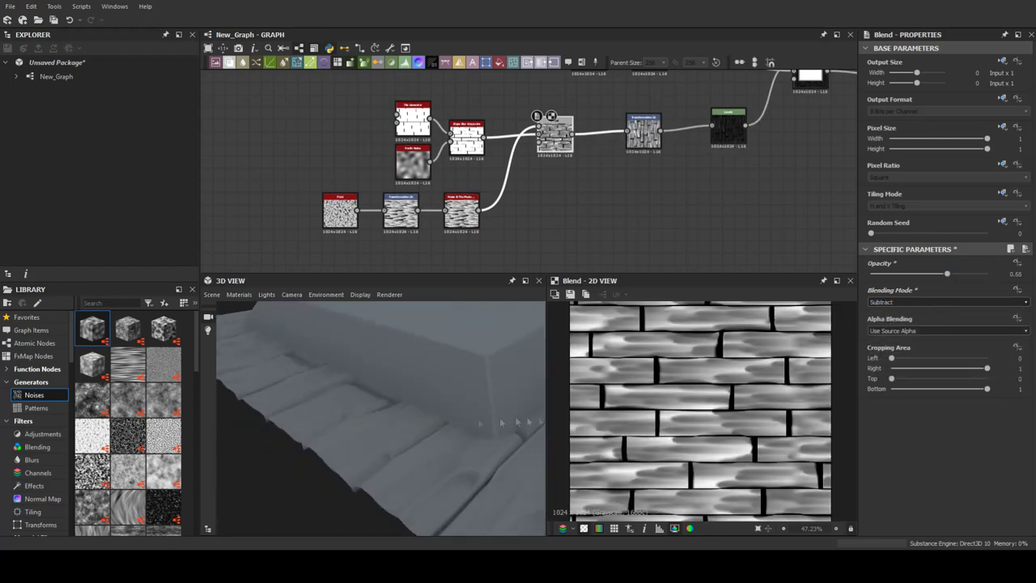
pyautogui.moveTo(557, 418)
pyautogui.mouseDown()
pyautogui.moveTo(377, 437)
pyautogui.moveTo(488, 481)
pyautogui.moveTo(391, 437)
pyautogui.mouseUp()
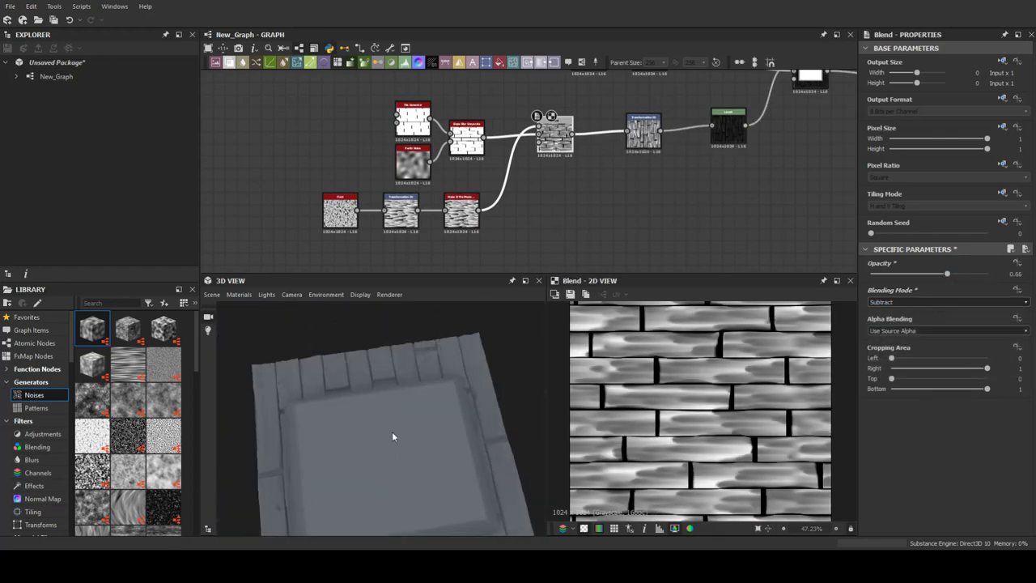
# Place a new Blend node on the output link.
pyautogui.scroll(-3, 540, 186)
pyautogui.scroll(2, 675, 243)
pyautogui.scroll(2, 558, 157)
pyautogui.rightClick(575, 195)
pyautogui.click(582, 204)
pyautogui.scroll(-2, 574, 196)
pyautogui.scroll(2, 310, 140)
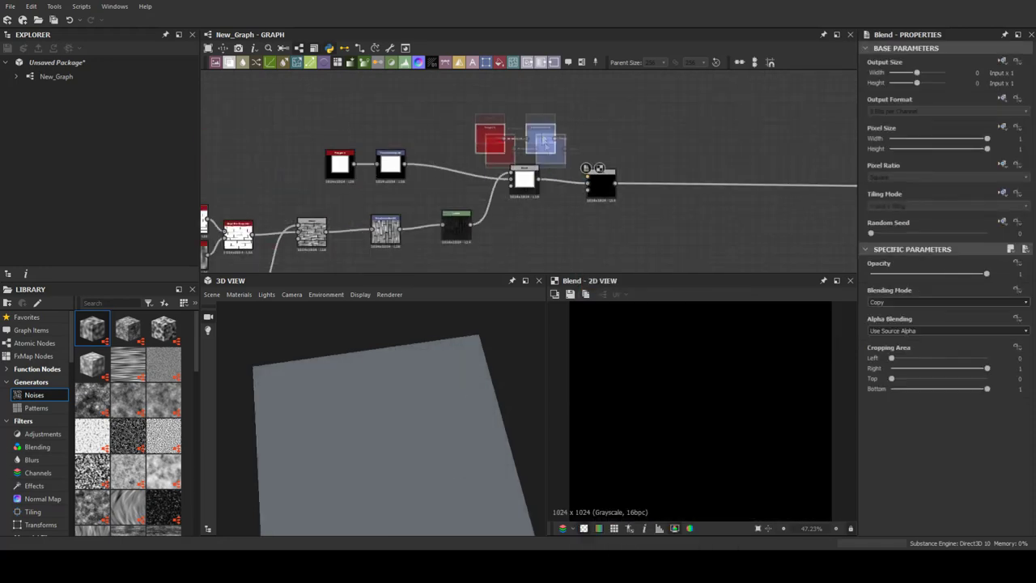
# Shrink the second square polygon to scale 0.43 and soften its edges to 0.15.
pyautogui.moveTo(553, 172); pyautogui.dragTo(540, 127)
pyautogui.click(489, 127)
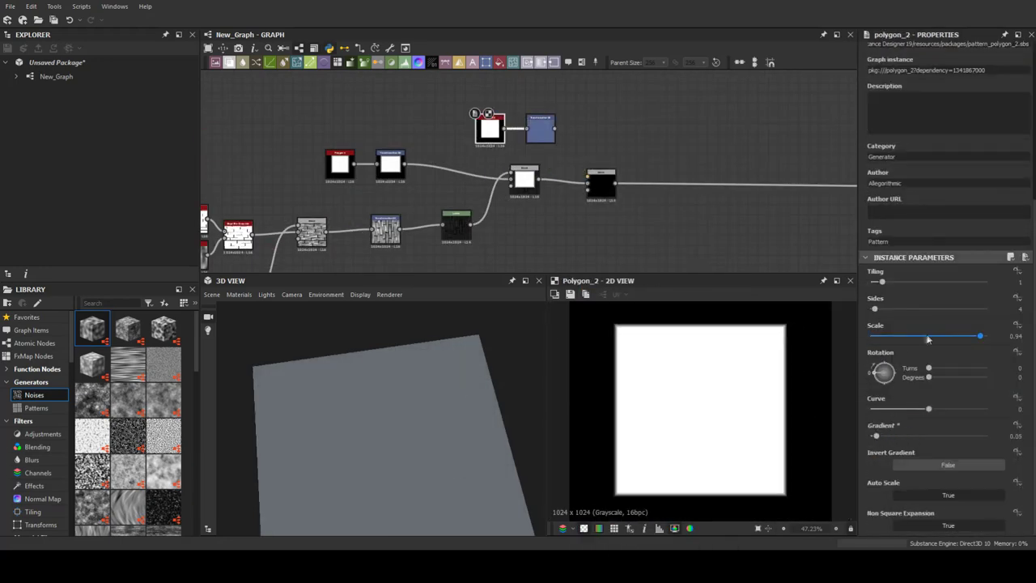
pyautogui.moveTo(927, 339); pyautogui.dragTo(919, 336)
pyautogui.moveTo(874, 436); pyautogui.dragTo(888, 437)
# Set the new Blend to Subtract to carve the small square, and nudge its vertical offset.
pyautogui.click(600, 183)
pyautogui.click(882, 302)
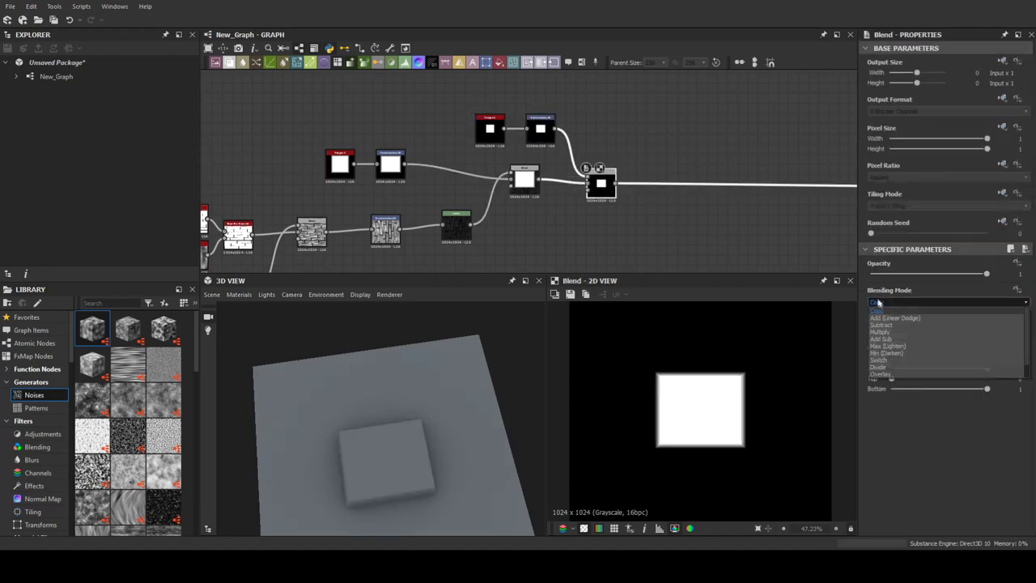
pyautogui.click(878, 331)
pyautogui.moveTo(440, 389); pyautogui.dragTo(379, 274)
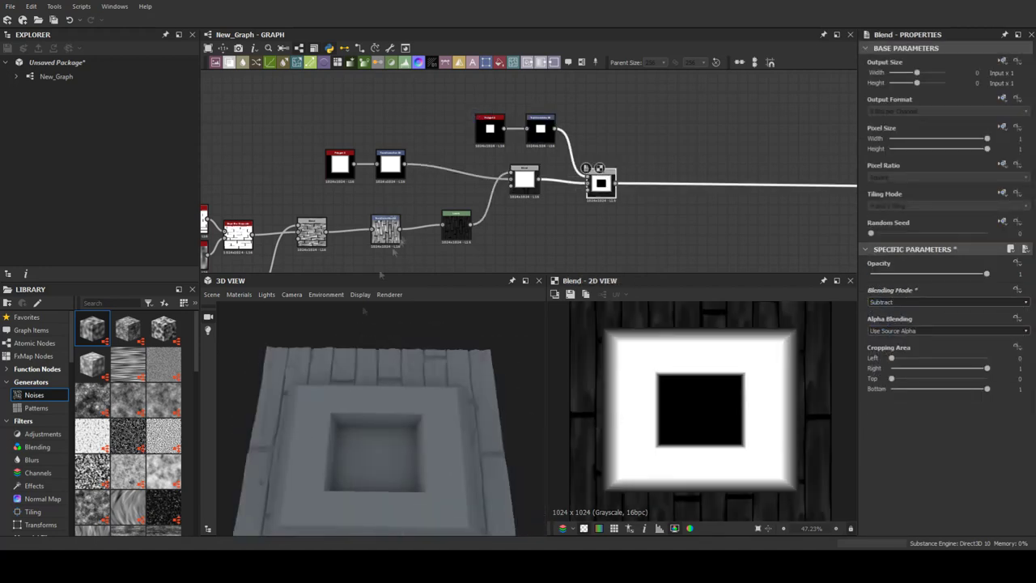
pyautogui.click(542, 140)
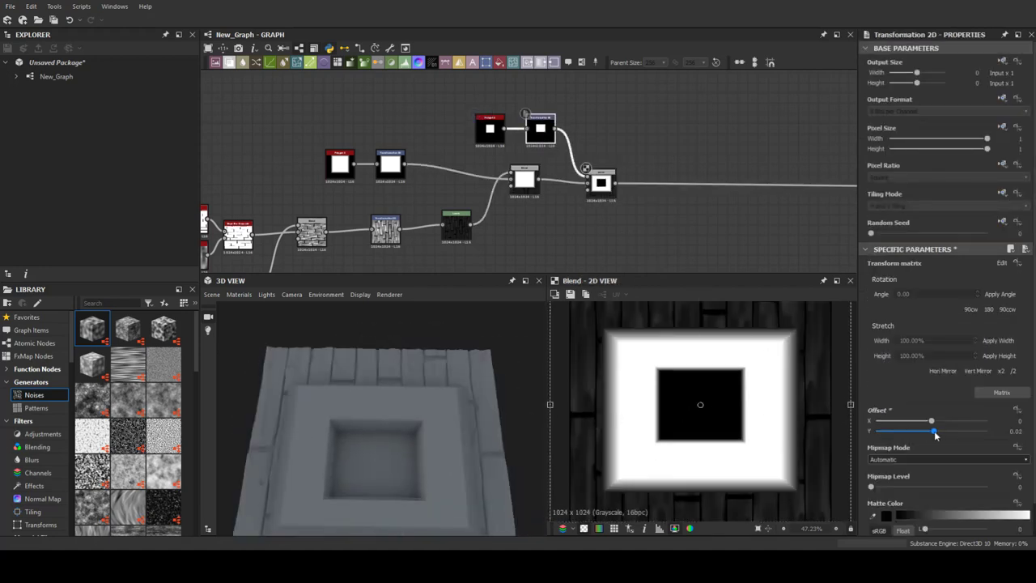
pyautogui.moveTo(935, 435); pyautogui.dragTo(937, 434)
pyautogui.scroll(-3, 587, 481)
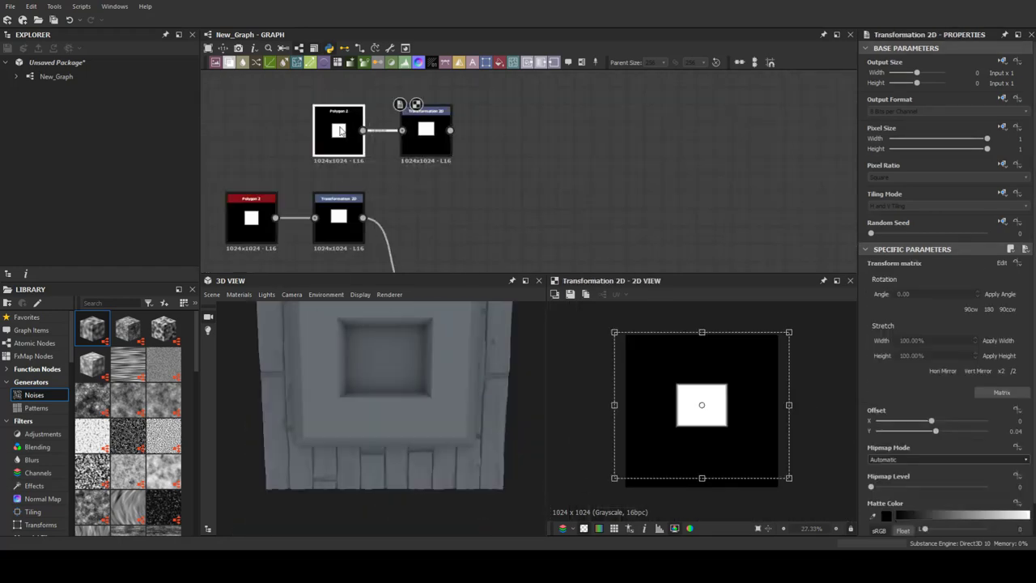
# Add Levels and a Blend combining both squares, set to Subtract to form an outline.
pyautogui.click(340, 131)
pyautogui.scroll(-3, 918, 473)
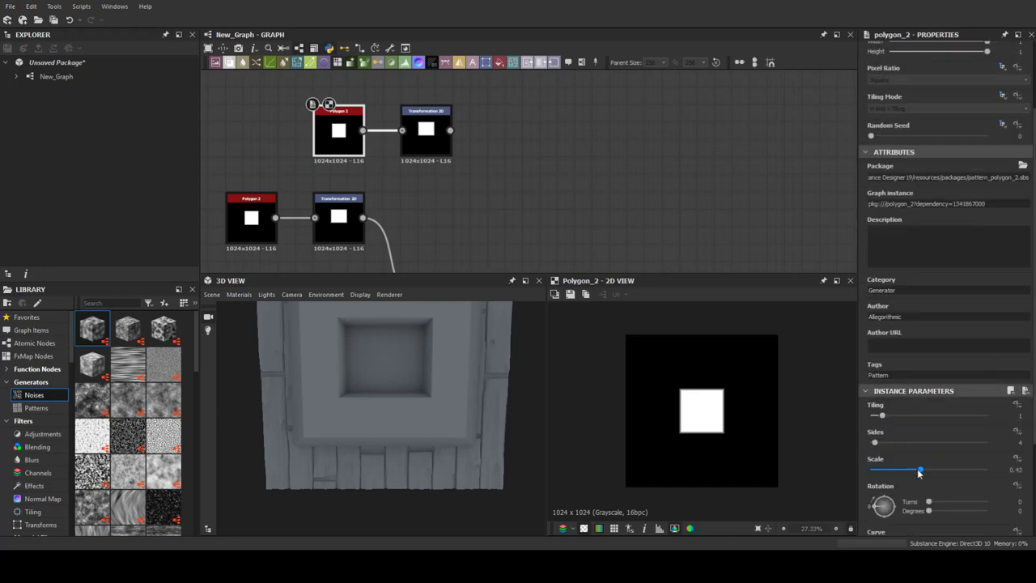
pyautogui.moveTo(450, 131); pyautogui.dragTo(490, 133)
pyautogui.click(445, 151)
pyautogui.moveTo(435, 228)
pyautogui.mouseDown()
pyautogui.moveTo(499, 202)
pyautogui.moveTo(599, 219)
pyautogui.mouseUp()
pyautogui.click(511, 229)
pyautogui.moveTo(576, 205); pyautogui.dragTo(534, 137)
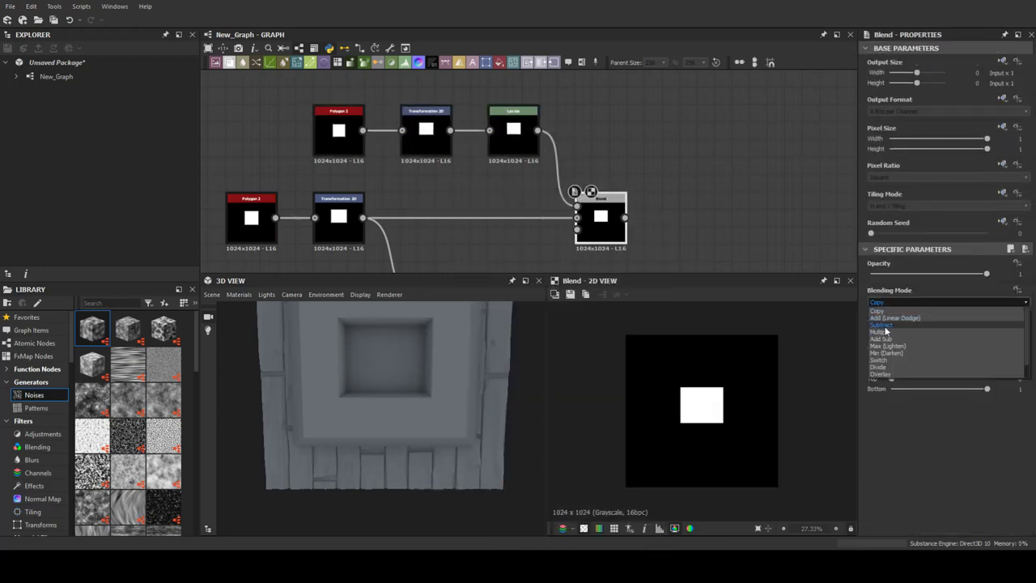
pyautogui.click(884, 324)
pyautogui.click(450, 216)
# Insert Levels nodes into the outline chain and raise the frame Blend's opacity to 1.
pyautogui.press('space')
pyautogui.click(485, 234)
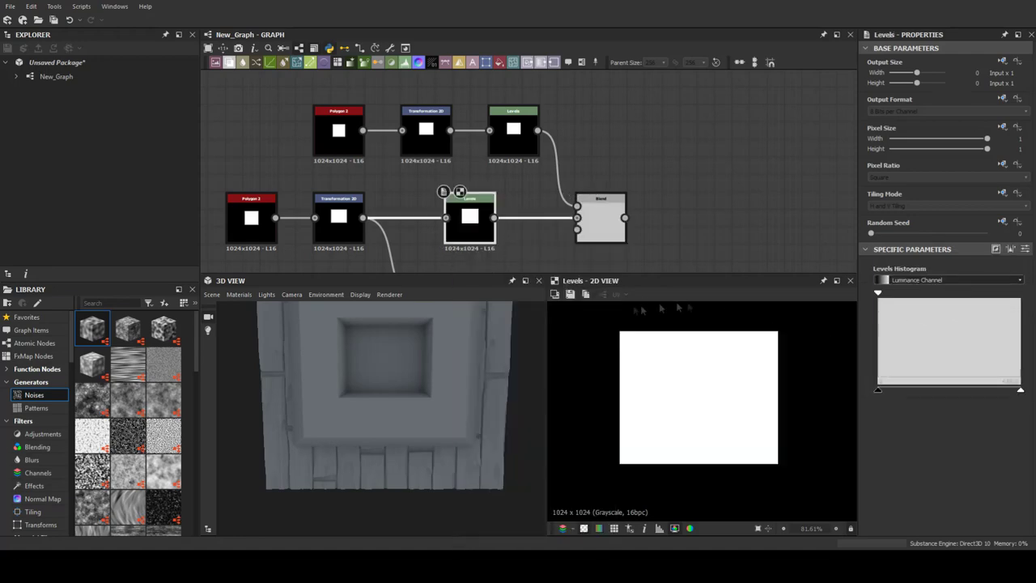
pyautogui.click(600, 215)
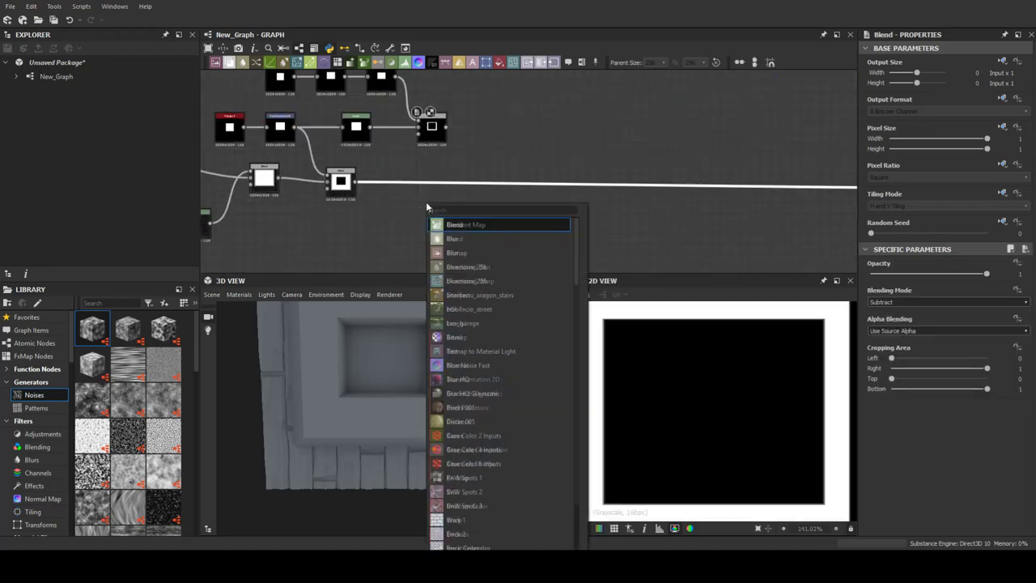
pyautogui.press('space')
pyautogui.click(332, 194)
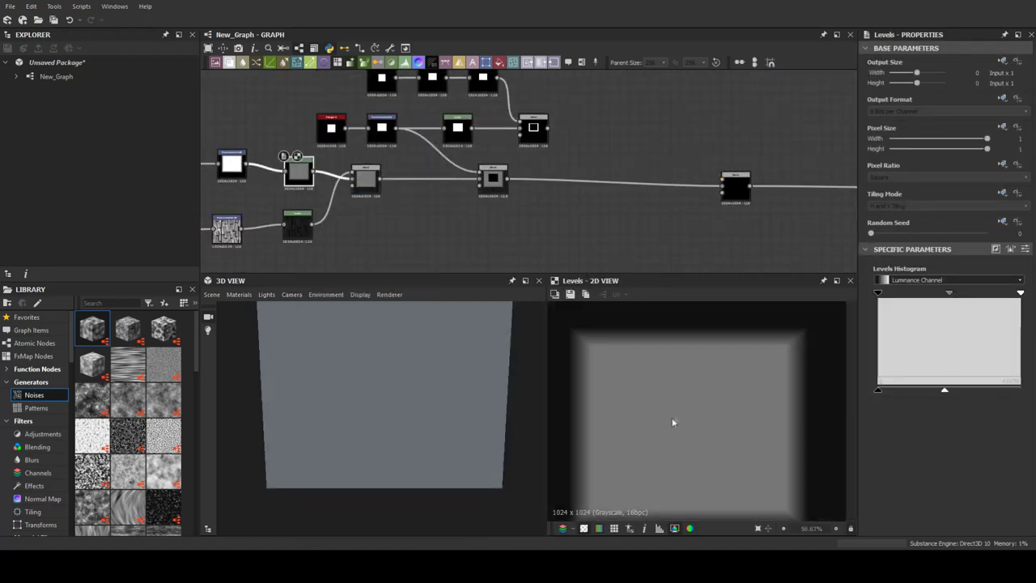
pyautogui.click(614, 168)
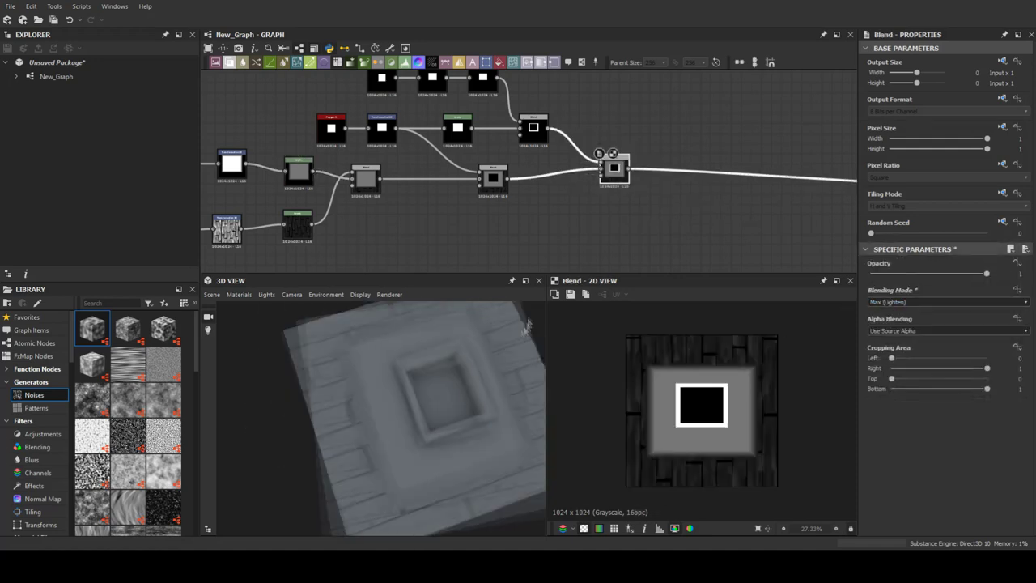
pyautogui.moveTo(986, 275)
pyautogui.mouseDown()
pyautogui.moveTo(939, 276)
pyautogui.moveTo(986, 275)
pyautogui.mouseUp()
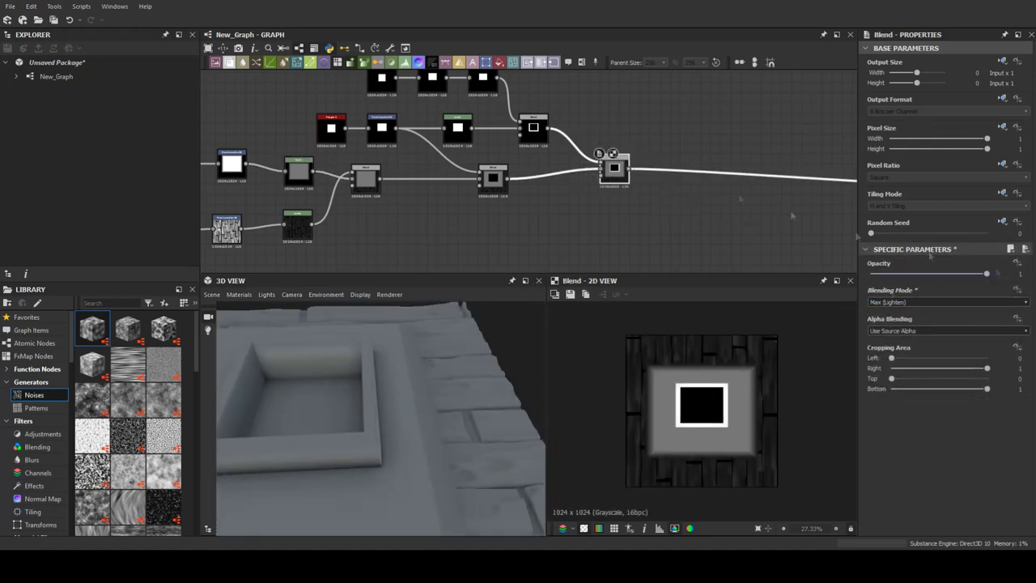
pyautogui.moveTo(558, 191); pyautogui.dragTo(712, 172, button='middle')
pyautogui.click(417, 142)
pyautogui.click(273, 215)
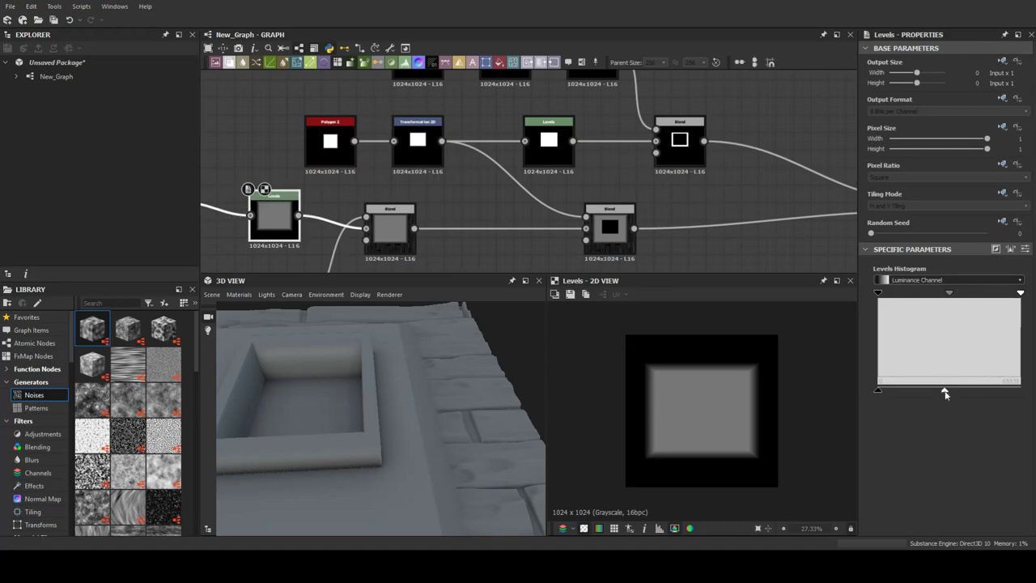
# Insert a Blur HQ Grayscale node to soften the raised square rim.
pyautogui.moveTo(380, 380); pyautogui.dragTo(413, 356)
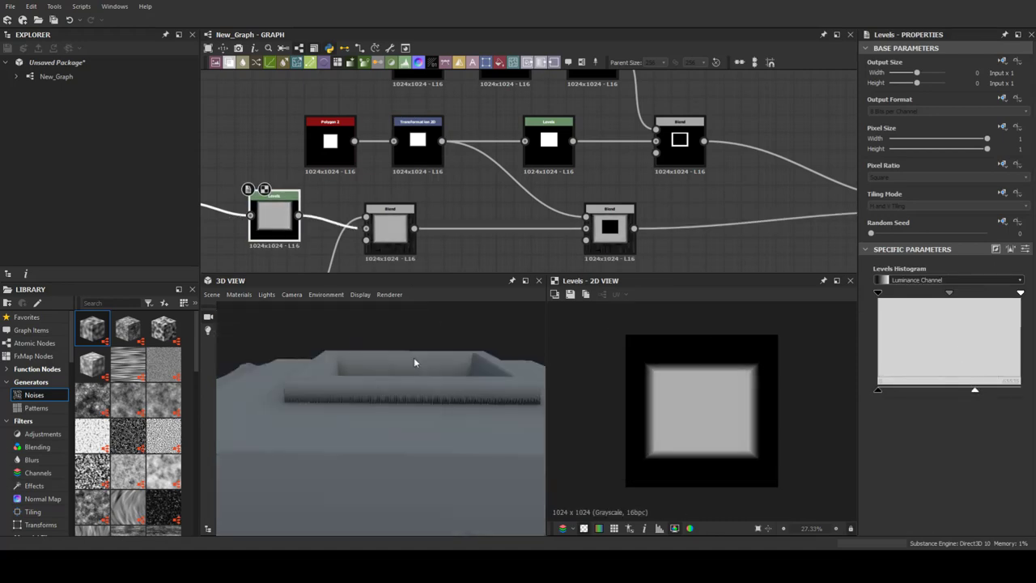
pyautogui.moveTo(751, 161); pyautogui.dragTo(581, 191, button='middle')
pyautogui.press('space')
pyautogui.write('blu')
pyautogui.click(627, 284)
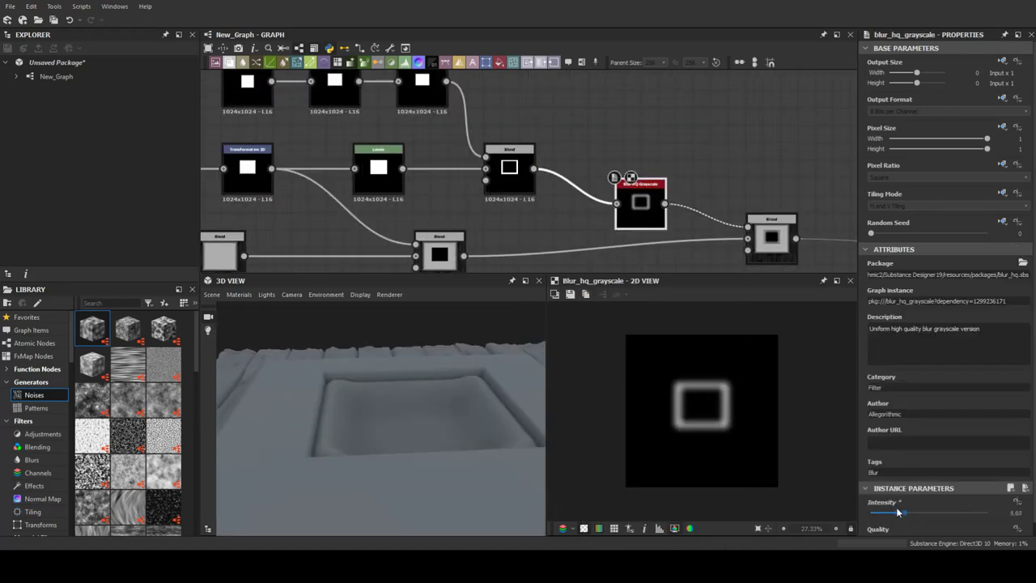
pyautogui.moveTo(437, 420)
pyautogui.mouseDown()
pyautogui.moveTo(411, 453)
pyautogui.moveTo(370, 456)
pyautogui.moveTo(346, 395)
pyautogui.moveTo(366, 382)
pyautogui.mouseUp()
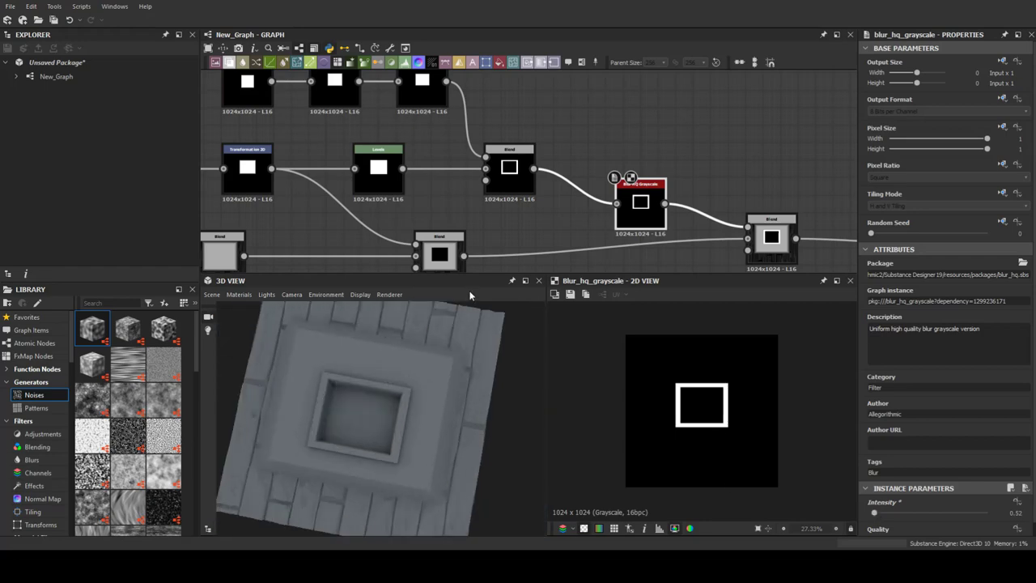
pyautogui.scroll(-5, 555, 236)
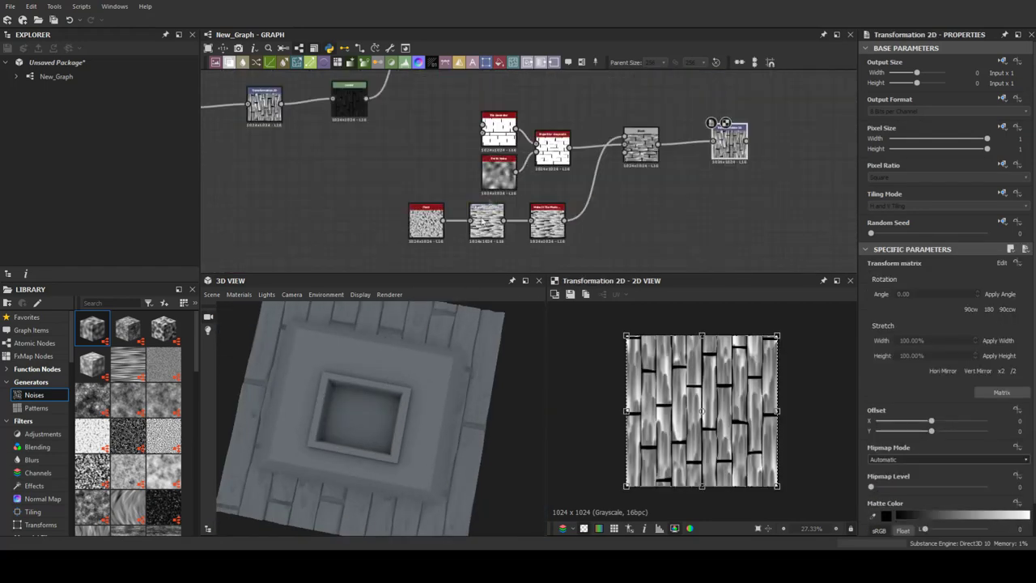
# Set the Tile Generator's Scale to about 0.73 for continuous wide horizontal planks.
pyautogui.click(498, 129)
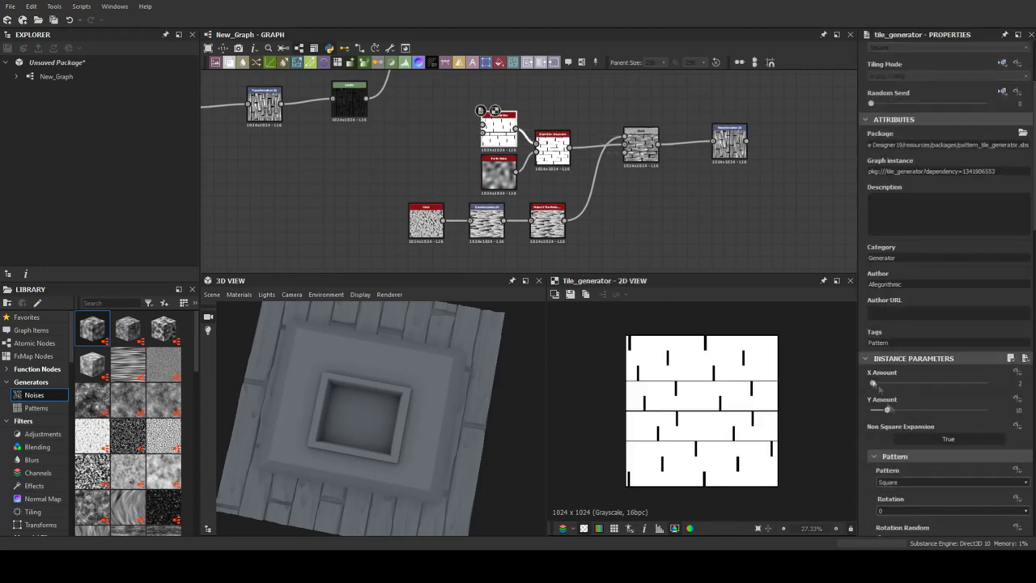
pyautogui.scroll(-3, 930, 364)
pyautogui.scroll(-3, 930, 364)
pyautogui.scroll(-3, 894, 370)
pyautogui.scroll(-3, 894, 371)
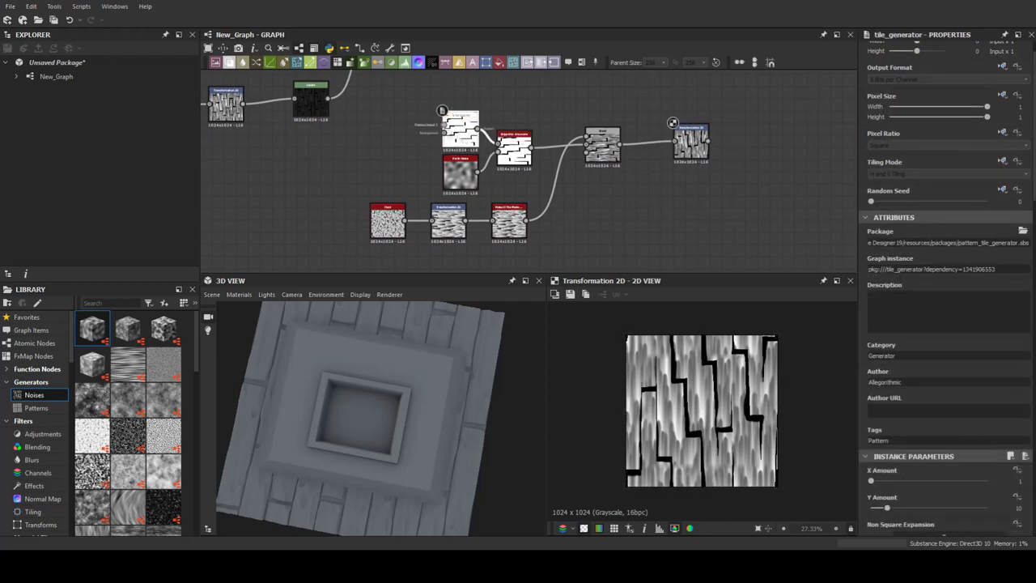
pyautogui.scroll(-6, 909, 505)
pyautogui.moveTo(934, 308); pyautogui.dragTo(915, 309)
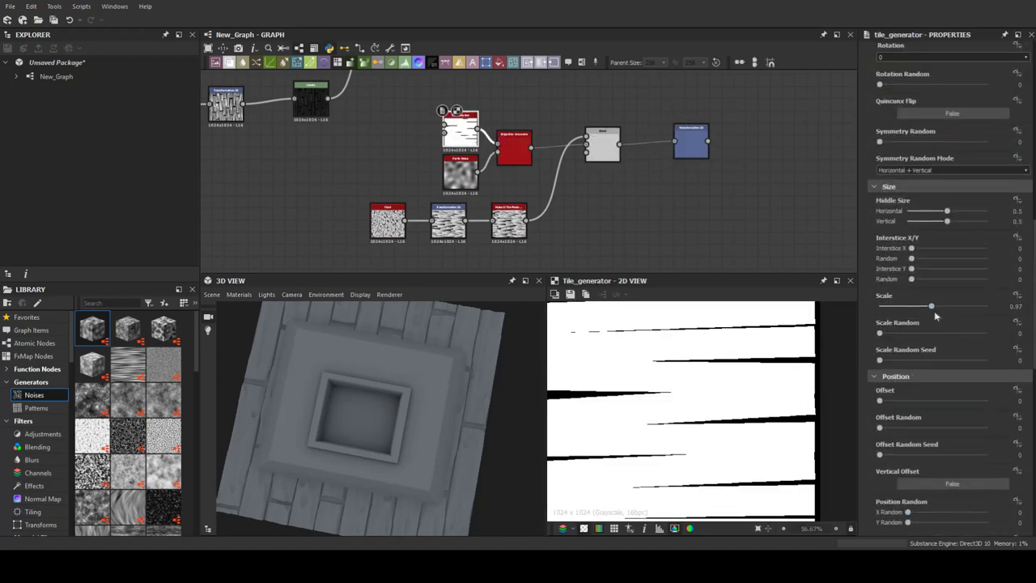
pyautogui.scroll(-4, 914, 312)
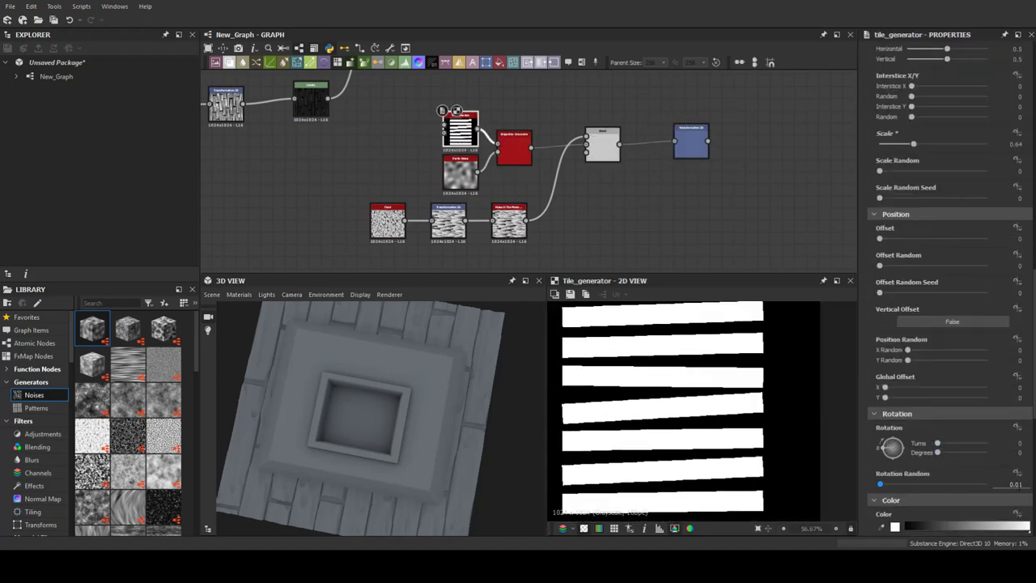
pyautogui.scroll(2, 915, 243)
pyautogui.moveTo(913, 241); pyautogui.dragTo(923, 243)
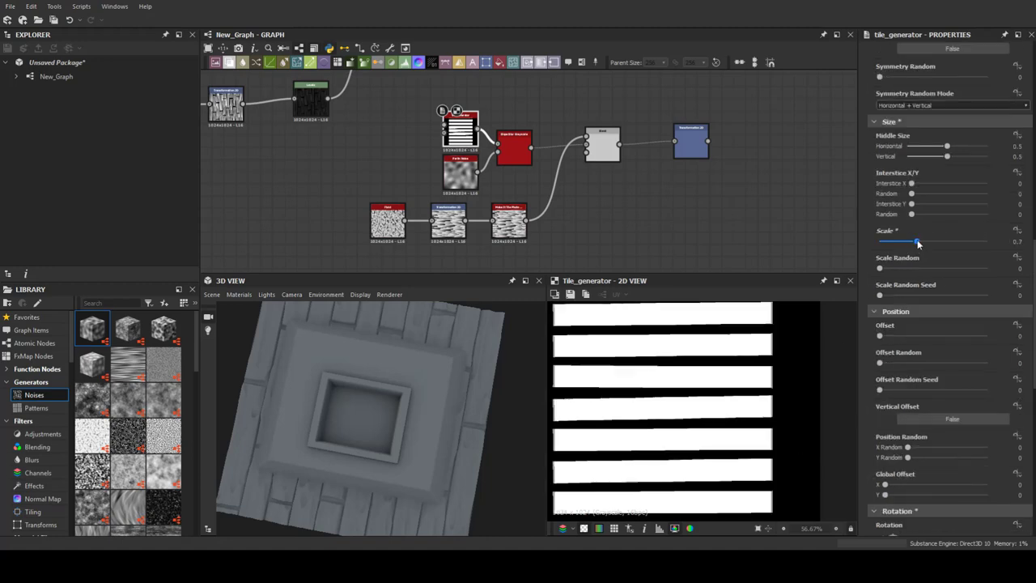
pyautogui.click(602, 144)
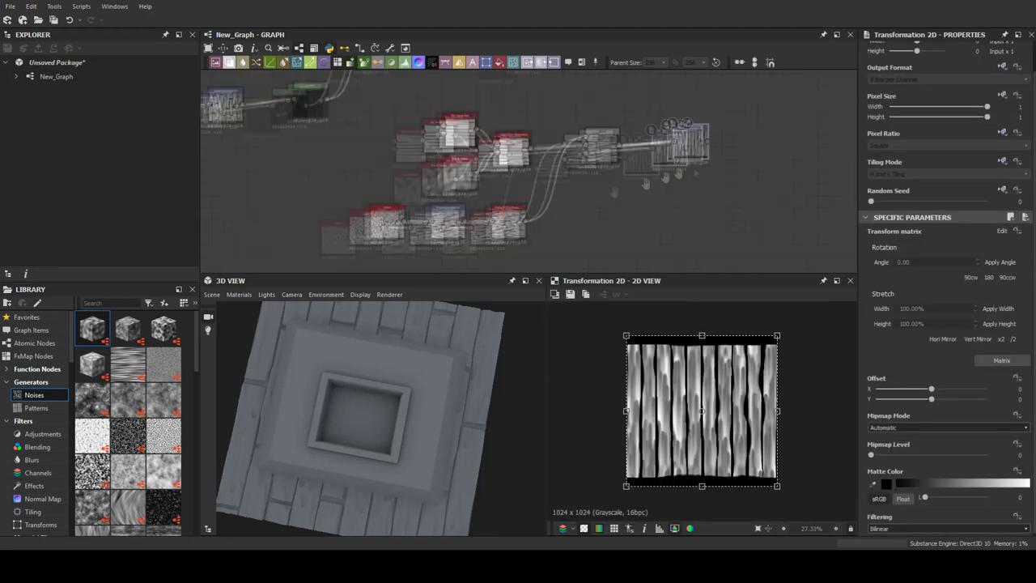
# Insert a Blend on the output with a Levels node after the planks, and lower its opacity.
pyautogui.hotkey('ctrl', 'b')
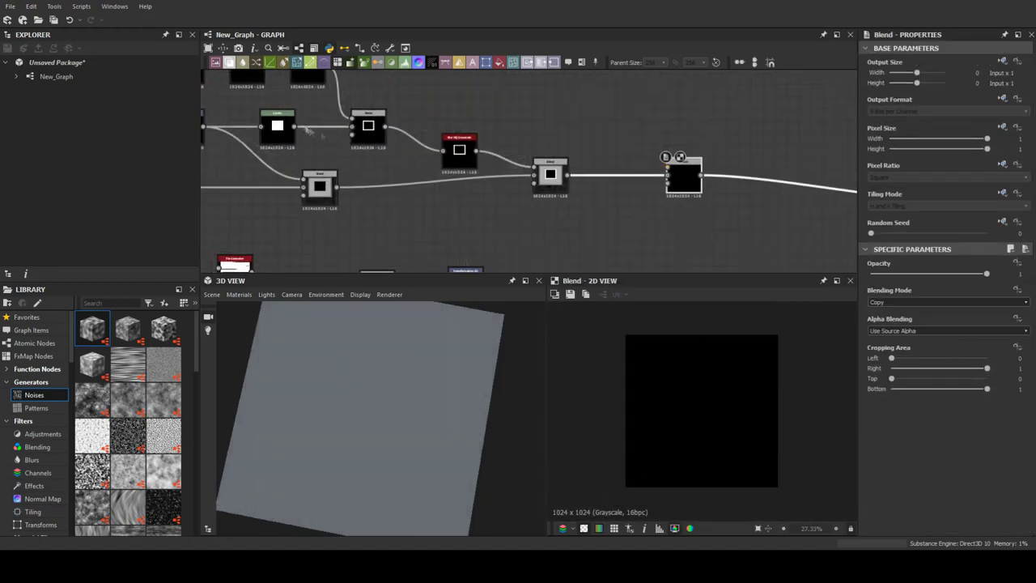
pyautogui.click(454, 243)
pyautogui.hotkey('ctrl', 'l')
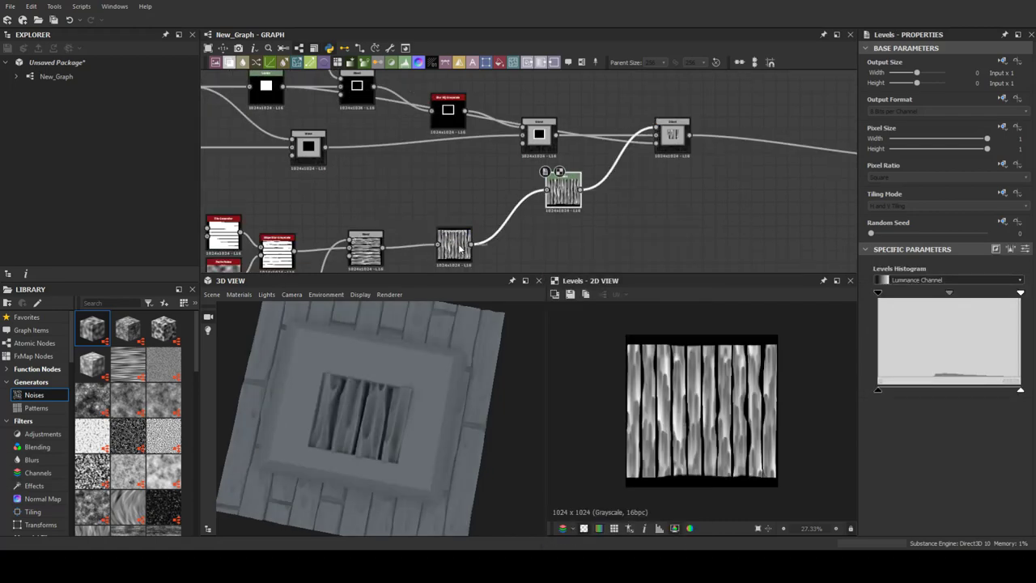
pyautogui.doubleClick(454, 243)
pyautogui.click(475, 149)
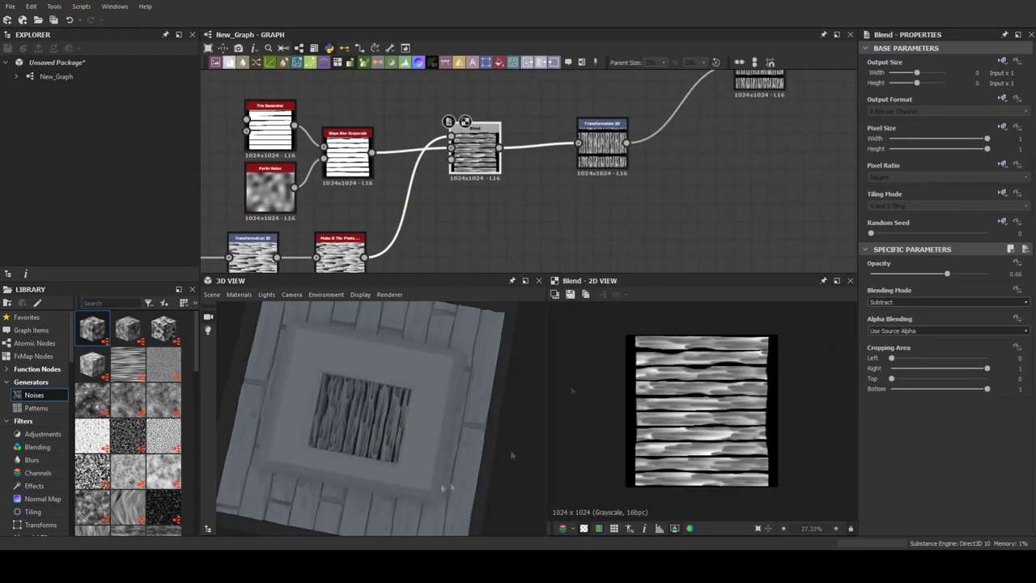
pyautogui.moveTo(986, 274); pyautogui.dragTo(875, 274)
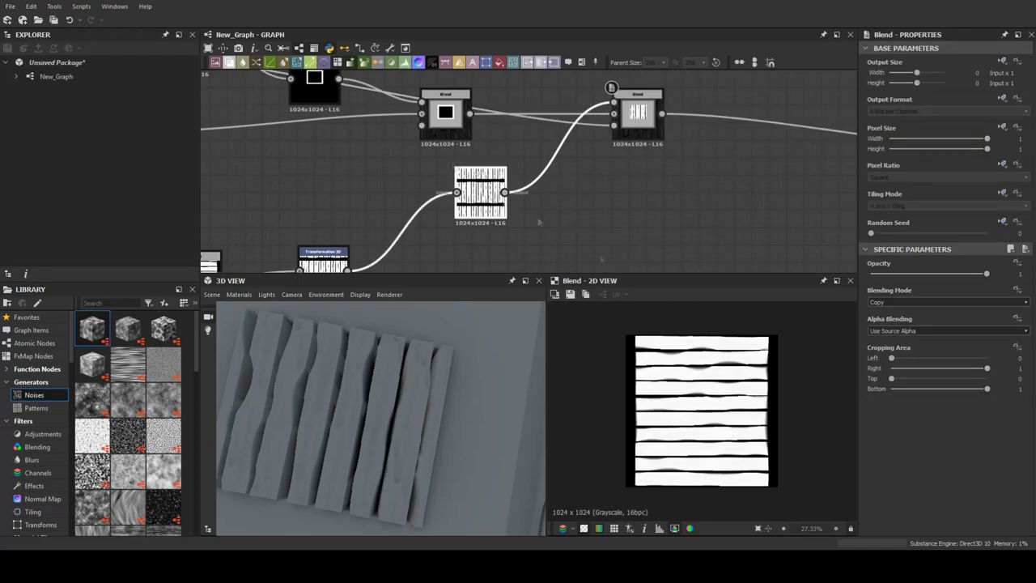
# Tune the slat Levels darker then brighter while checking the crate in 3D.
pyautogui.click(491, 194)
pyautogui.moveTo(1016, 390); pyautogui.dragTo(912, 389)
pyautogui.moveTo(315, 381)
pyautogui.mouseDown()
pyautogui.moveTo(351, 345)
pyautogui.moveTo(380, 364)
pyautogui.mouseUp()
pyautogui.moveTo(566, 235); pyautogui.dragTo(589, 118, button='middle')
pyautogui.moveTo(912, 389); pyautogui.dragTo(993, 391)
pyautogui.moveTo(381, 405); pyautogui.dragTo(359, 344)
pyautogui.moveTo(491, 267); pyautogui.dragTo(518, 191, button='middle')
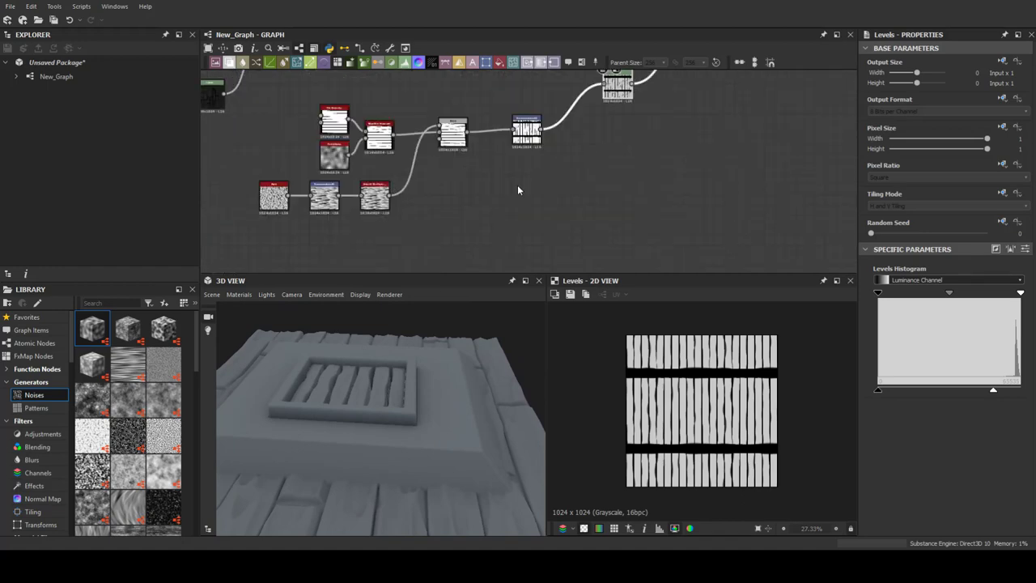
pyautogui.moveTo(453, 356); pyautogui.dragTo(532, 333)
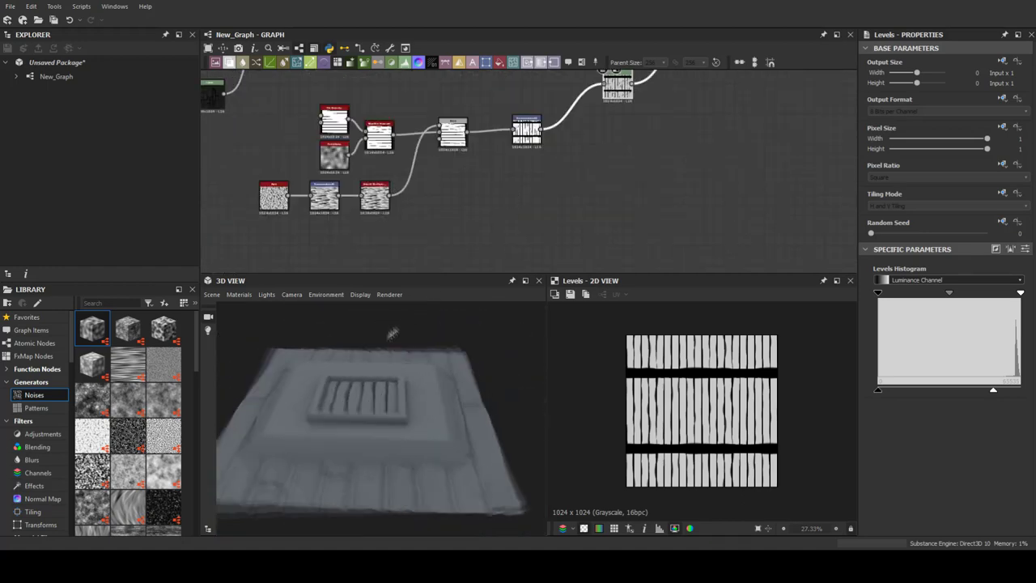
# Branch a new Levels node off the square mask and push it until the square turns white.
pyautogui.scroll(-3, 438, 212)
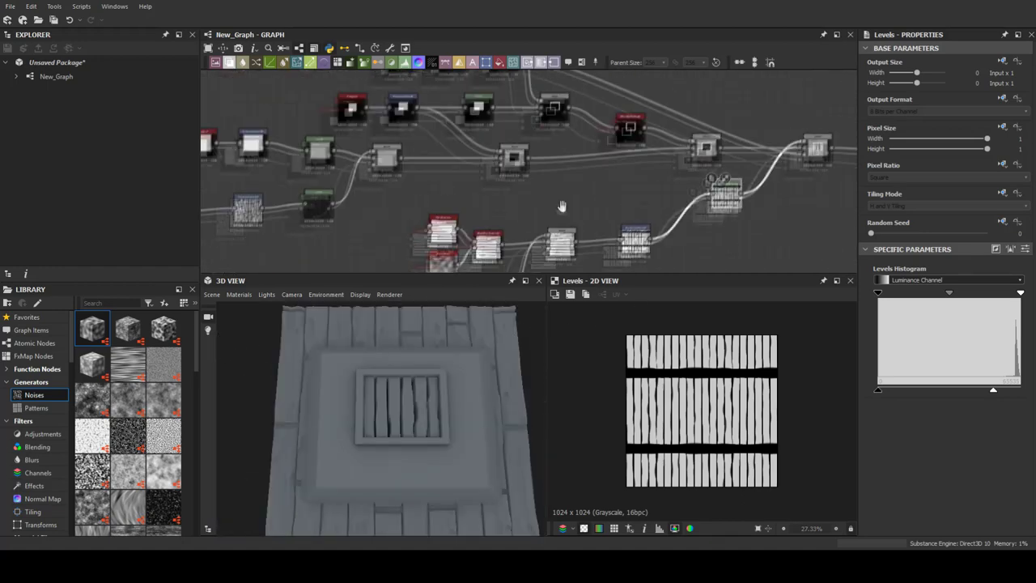
pyautogui.scroll(1, 360, 159)
pyautogui.scroll(3, 325, 142)
pyautogui.moveTo(364, 162); pyautogui.dragTo(434, 189, button='middle')
pyautogui.press('space')
pyautogui.press('Return')
pyautogui.moveTo(461, 142); pyautogui.dragTo(449, 215)
pyautogui.moveTo(1019, 292); pyautogui.dragTo(983, 295)
pyautogui.scroll(2, 477, 141)
pyautogui.scroll(1, 477, 146)
pyautogui.click(544, 119)
# Add a Bevel, a Levels node and a Blend, and adjust the levels to thin the outline.
pyautogui.press('space')
pyautogui.write('beve')
pyautogui.click(572, 143)
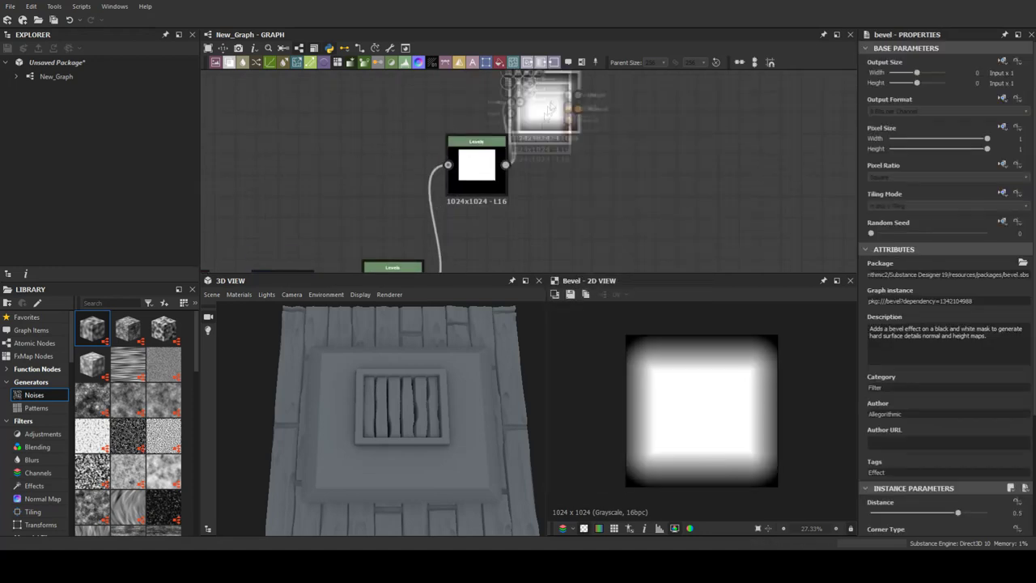
pyautogui.moveTo(580, 96); pyautogui.dragTo(571, 96)
pyautogui.click(594, 104)
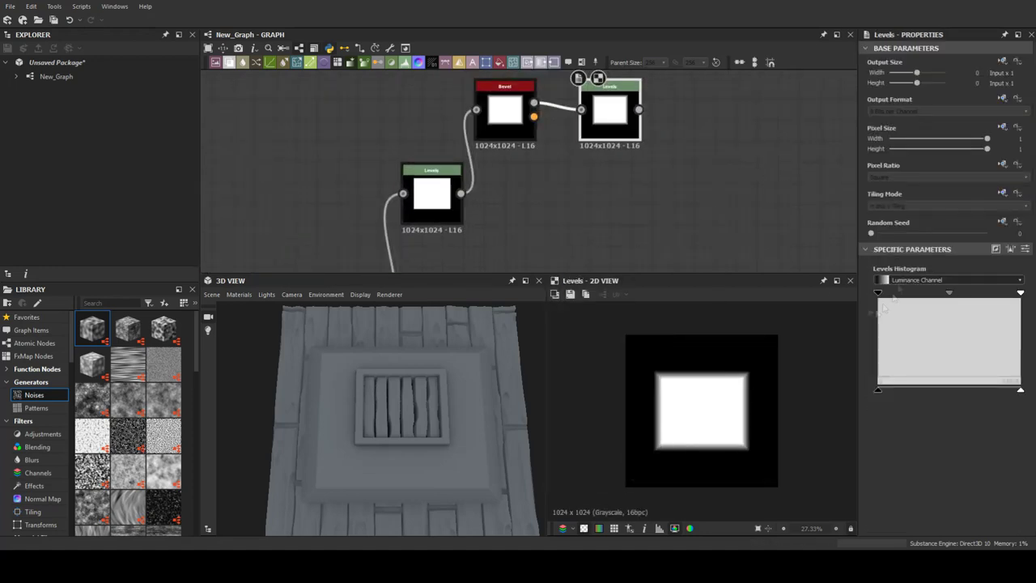
pyautogui.hotkey('ctrl', 'b')
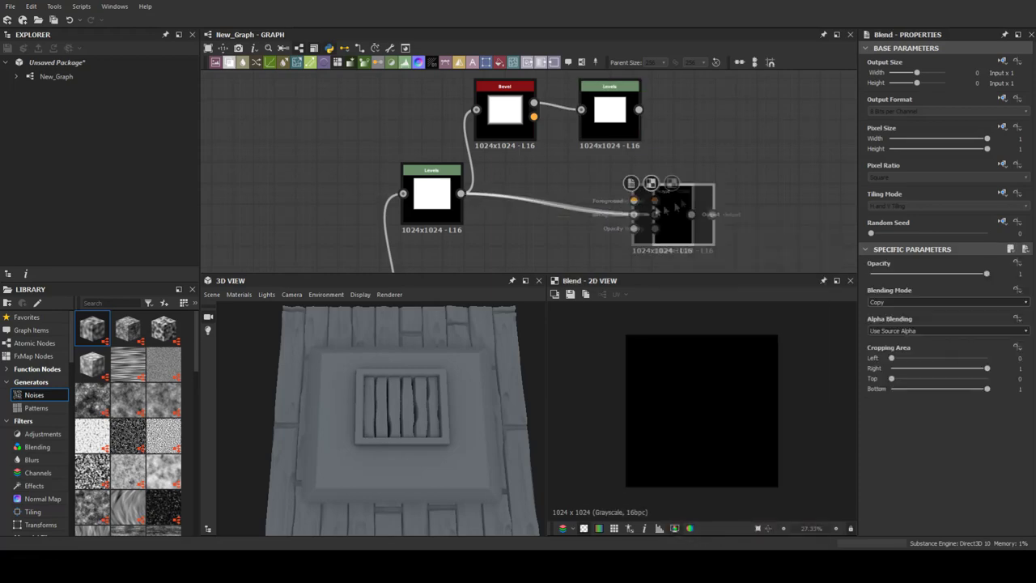
pyautogui.scroll(-5, 396, 152)
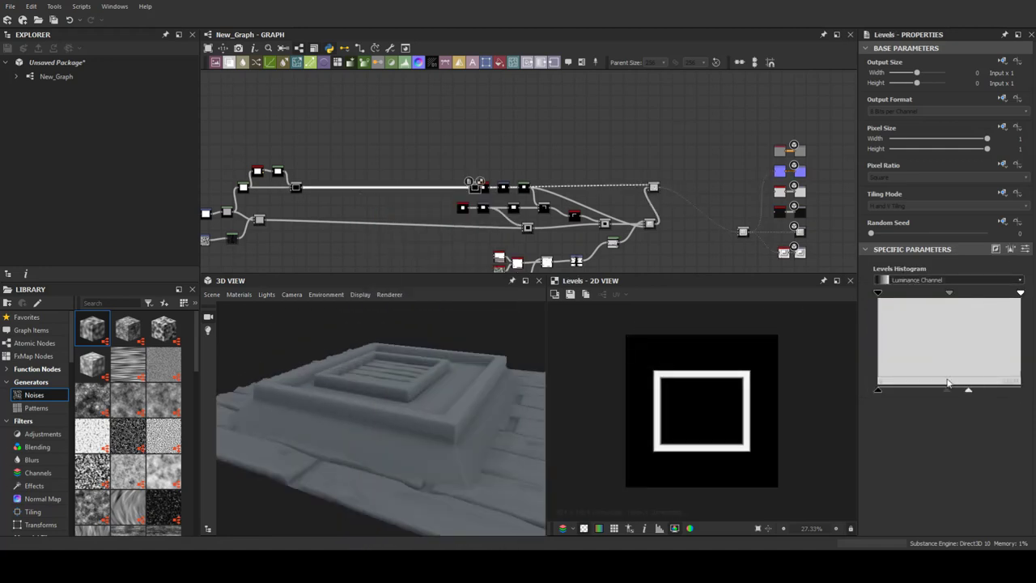
pyautogui.moveTo(949, 383); pyautogui.dragTo(982, 384)
# Paste a copy of the Blend, feed it the first Blend and the white mask, and set it to Multiply.
pyautogui.moveTo(380, 420); pyautogui.dragTo(405, 388)
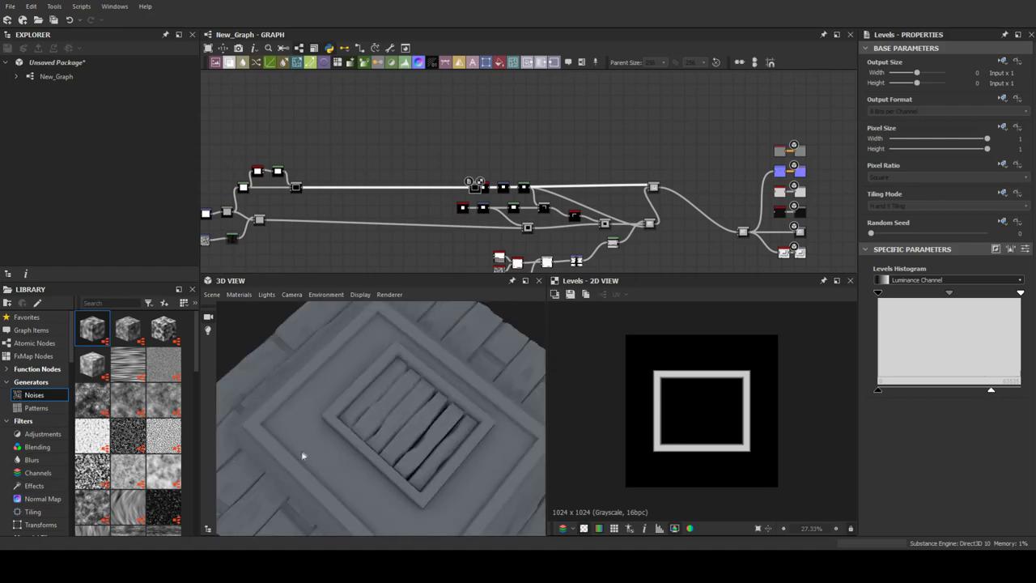
pyautogui.moveTo(437, 271)
pyautogui.mouseDown(button='middle')
pyautogui.moveTo(573, 146)
pyautogui.moveTo(578, 241)
pyautogui.mouseUp(button='middle')
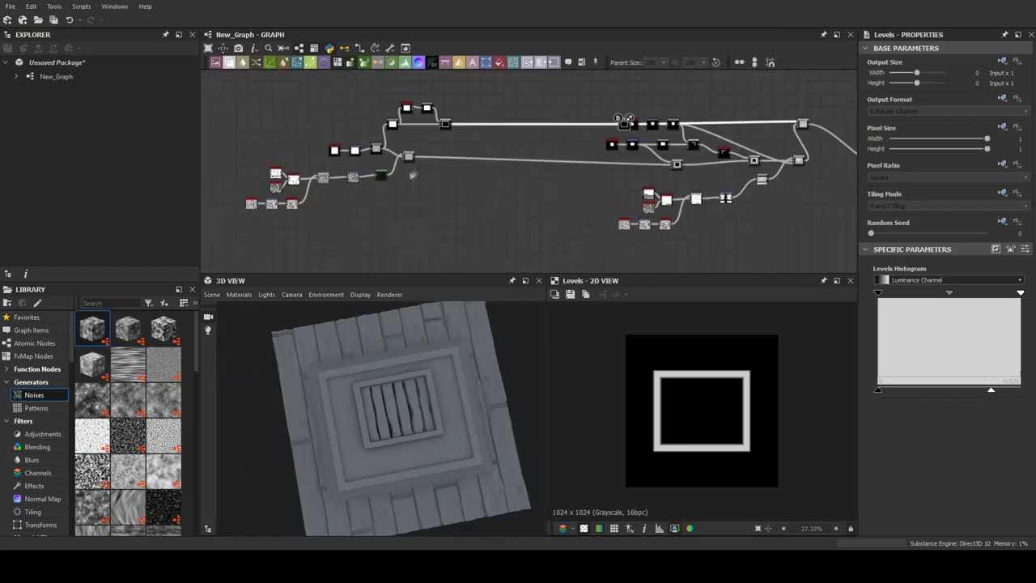
pyautogui.click(399, 181)
pyautogui.scroll(2, 457, 172)
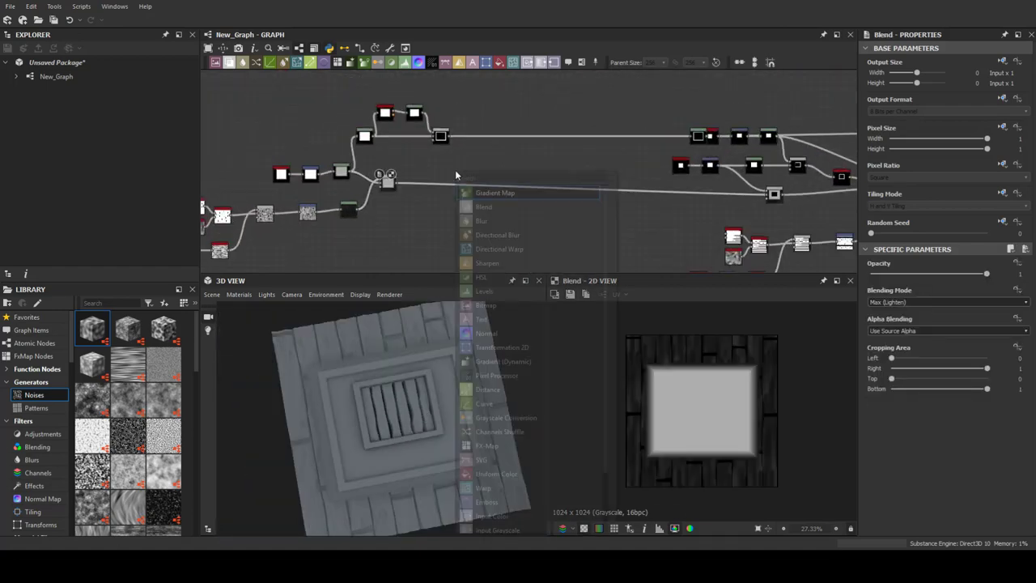
pyautogui.hotkey('ctrl', 'v')
pyautogui.click(452, 202)
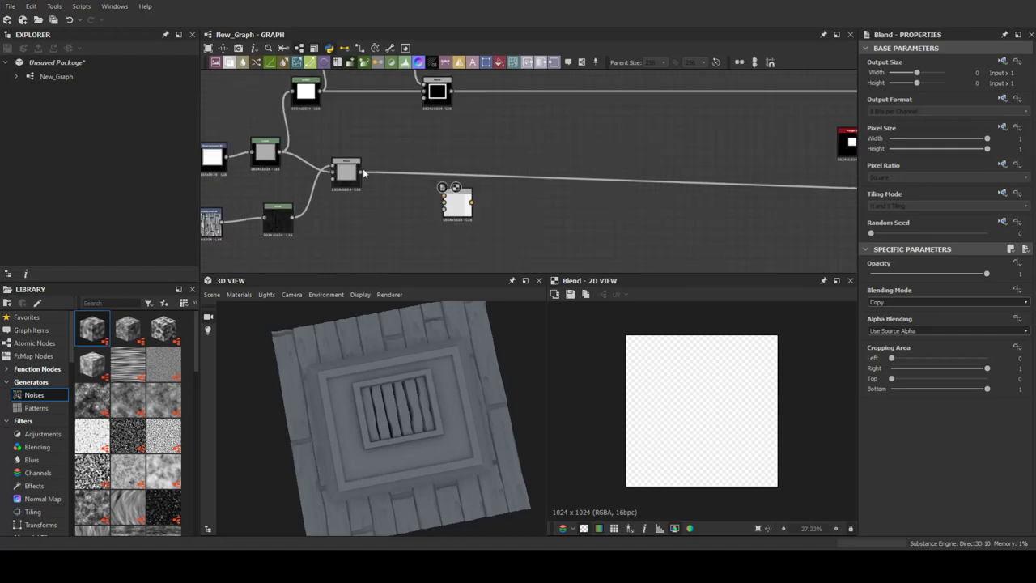
pyautogui.moveTo(396, 183); pyautogui.dragTo(443, 201)
pyautogui.scroll(2, 362, 199)
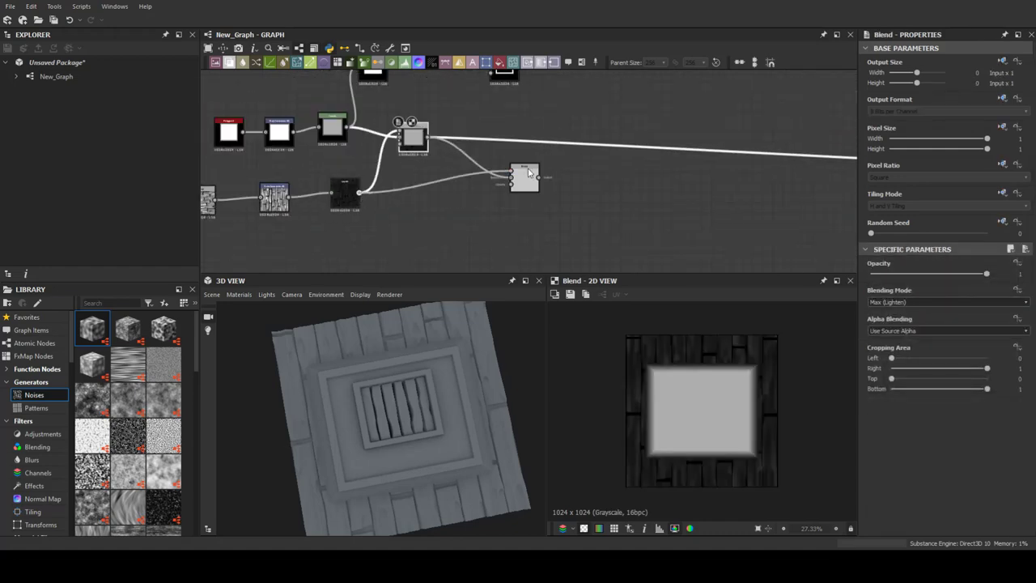
pyautogui.moveTo(295, 134); pyautogui.dragTo(511, 183)
pyautogui.click(890, 331)
# Add a Directional Warp node fed by the dark wood texture.
pyautogui.moveTo(720, 237); pyautogui.dragTo(568, 236)
pyautogui.moveTo(567, 236); pyautogui.dragTo(547, 212, button='middle')
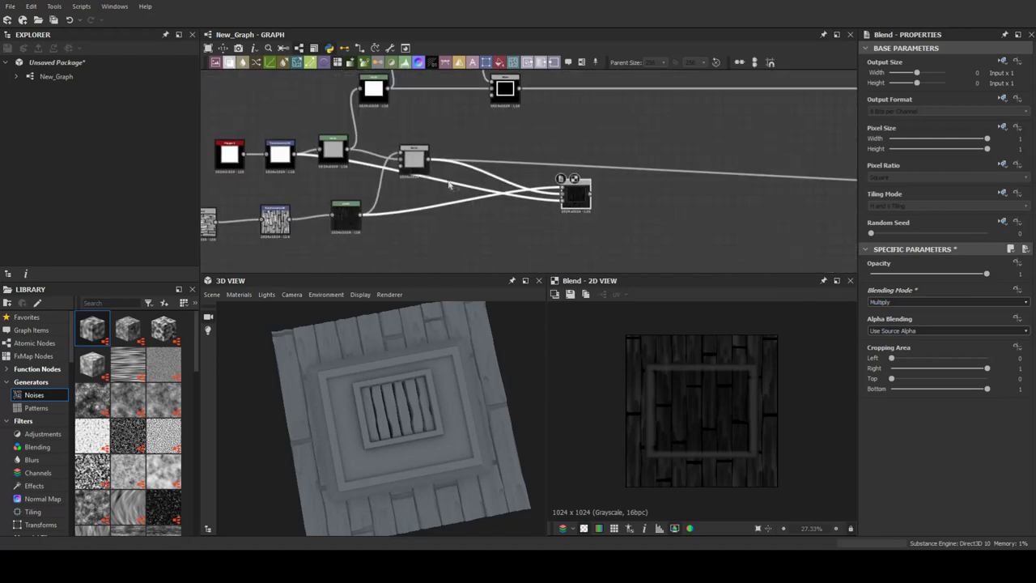
pyautogui.press('Delete')
pyautogui.press('space')
pyautogui.press('Return')
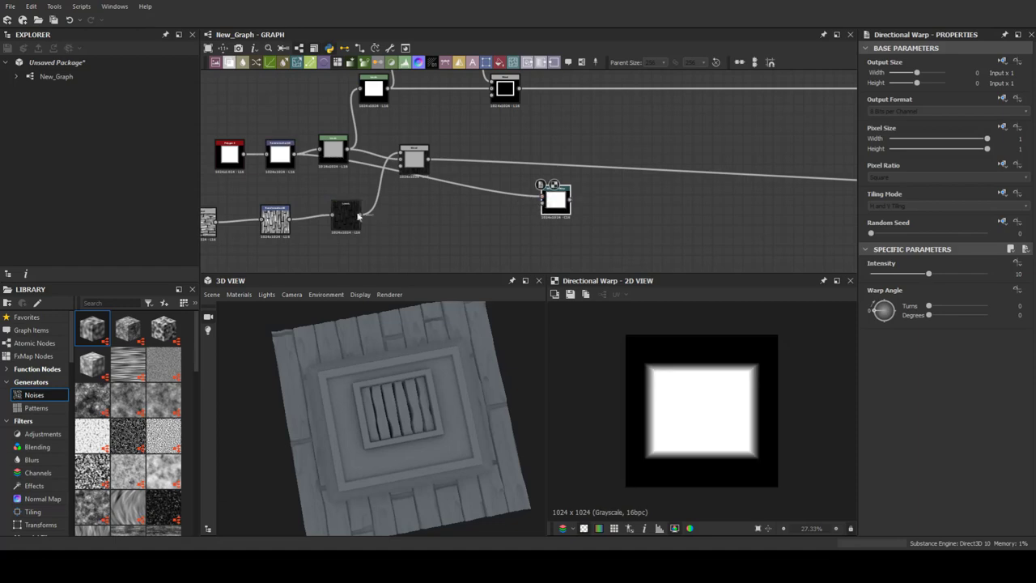
pyautogui.moveTo(360, 214); pyautogui.dragTo(541, 204)
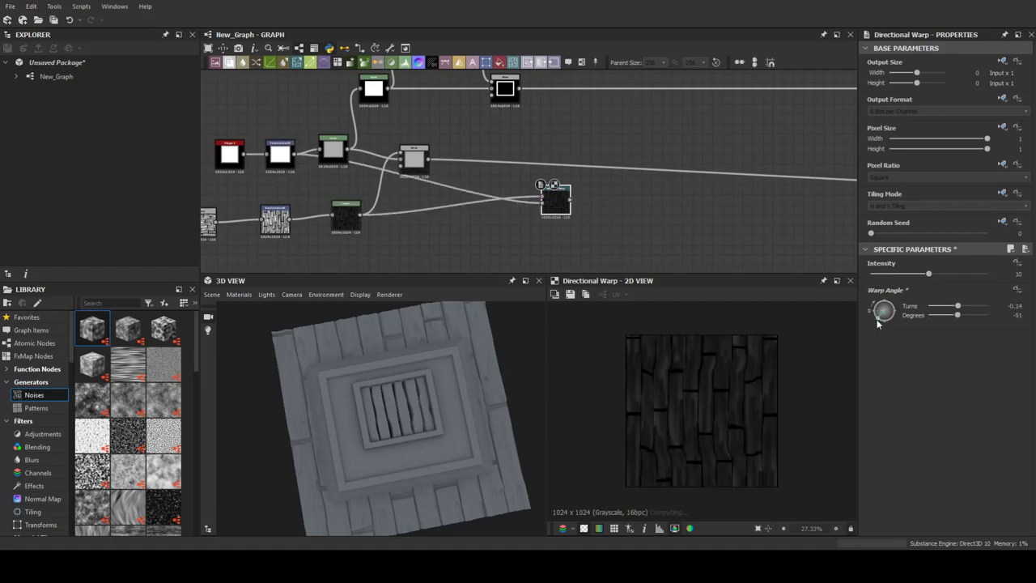
# Insert a Blend on the long link, lower its opacity, and add a Levels node.
pyautogui.rightClick(565, 186)
pyautogui.click(591, 209)
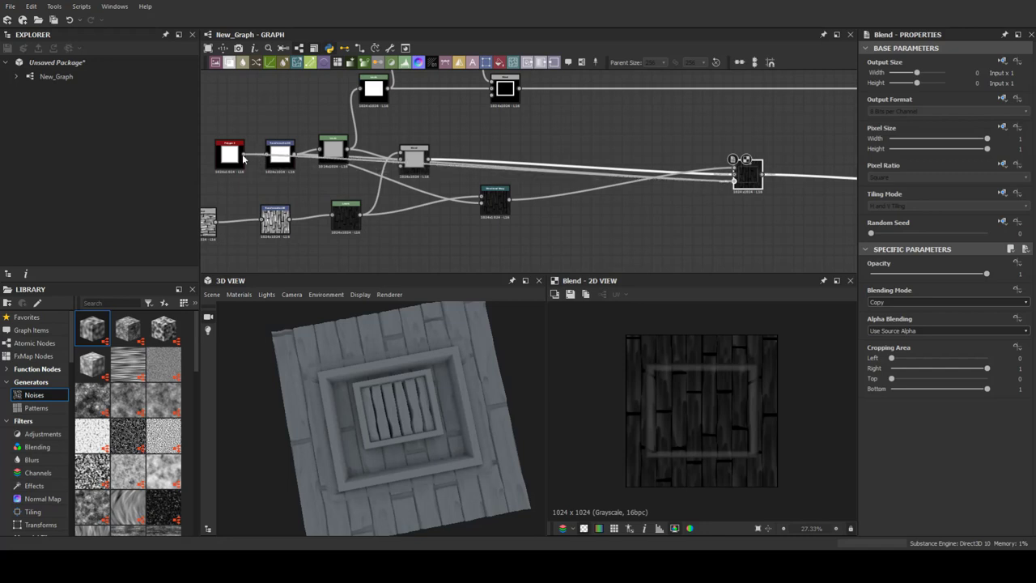
pyautogui.moveTo(986, 273); pyautogui.dragTo(986, 274)
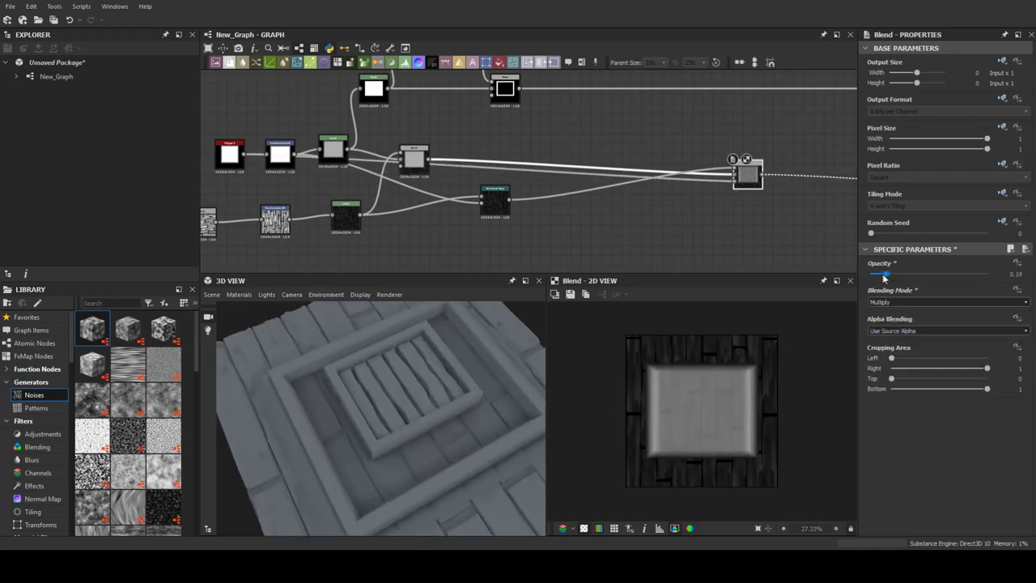
pyautogui.press('space')
pyautogui.write('levels')
pyautogui.press('Return')
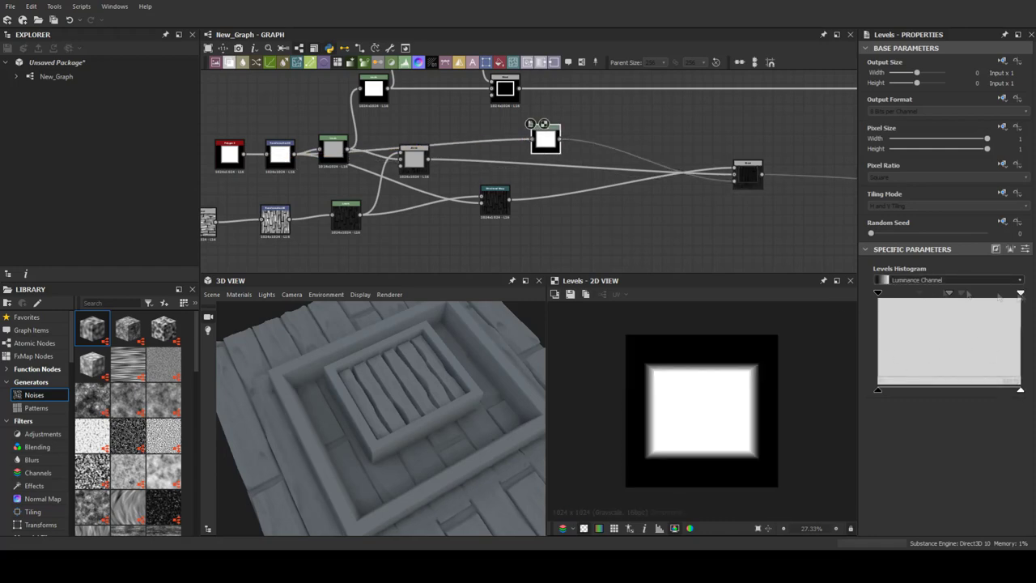
# Try Max (Lighten) on the Blend and preview the Directional Warp and Blend results.
pyautogui.click(746, 174)
pyautogui.scroll(-2, 928, 302)
pyautogui.scroll(-2, 928, 302)
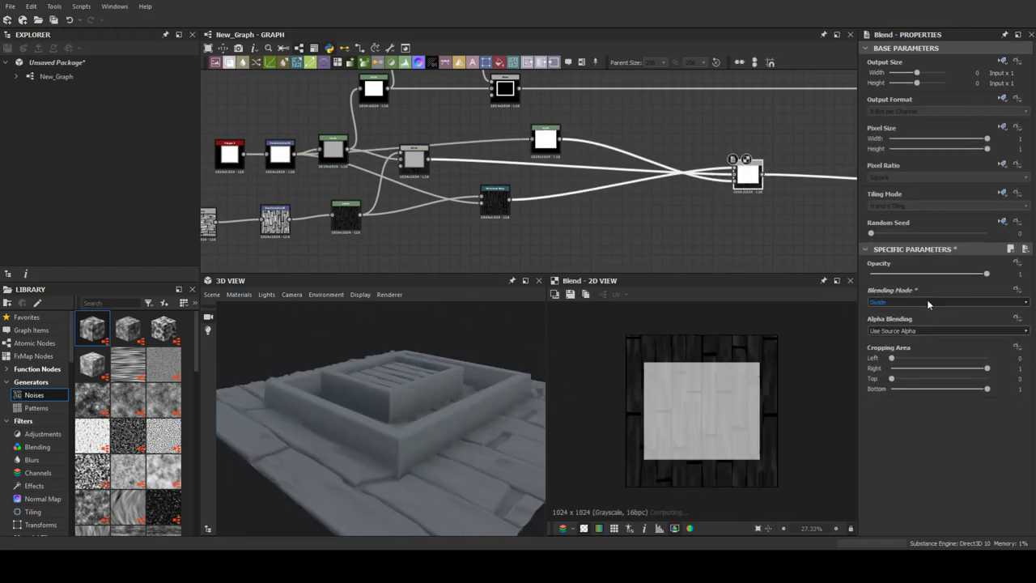
pyautogui.scroll(-2, 928, 302)
pyautogui.moveTo(480, 396)
pyautogui.mouseDown()
pyautogui.moveTo(392, 398)
pyautogui.moveTo(523, 320)
pyautogui.mouseUp()
pyautogui.click(976, 303)
pyautogui.click(905, 302)
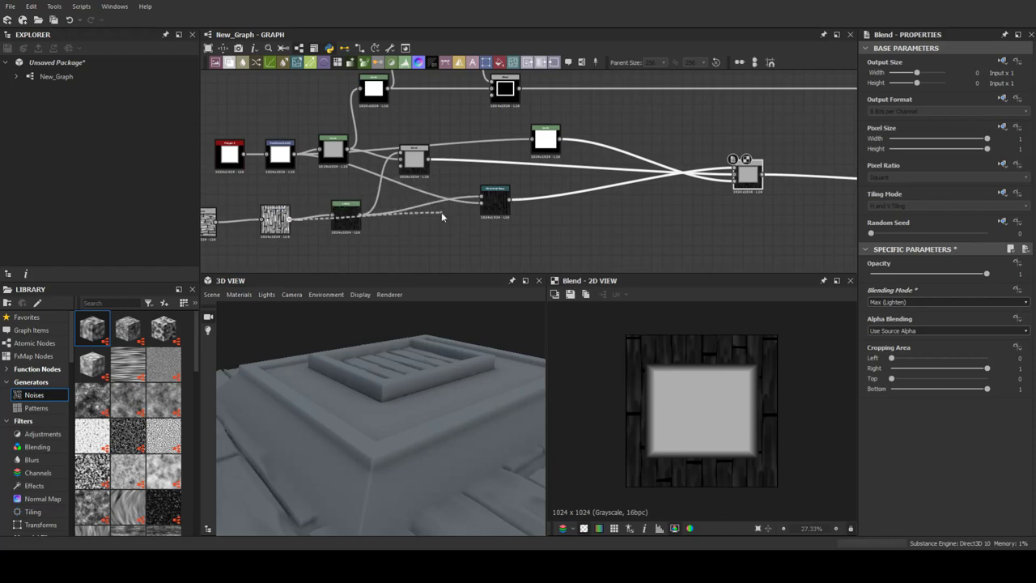
pyautogui.moveTo(417, 158); pyautogui.dragTo(458, 152)
pyautogui.doubleClick(494, 203)
pyautogui.doubleClick(746, 173)
# Switch the Blend to Multiply with opacity 0.22.
pyautogui.click(946, 302)
pyautogui.click(884, 336)
pyautogui.moveTo(987, 274); pyautogui.dragTo(896, 273)
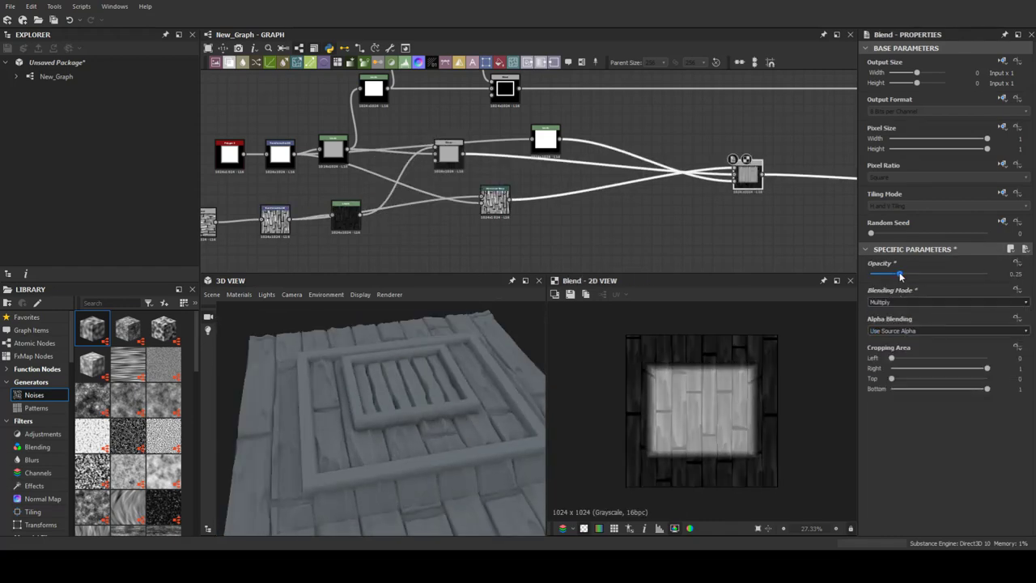
pyautogui.moveTo(406, 453)
pyautogui.mouseDown()
pyautogui.moveTo(435, 396)
pyautogui.moveTo(385, 371)
pyautogui.moveTo(408, 391)
pyautogui.mouseUp()
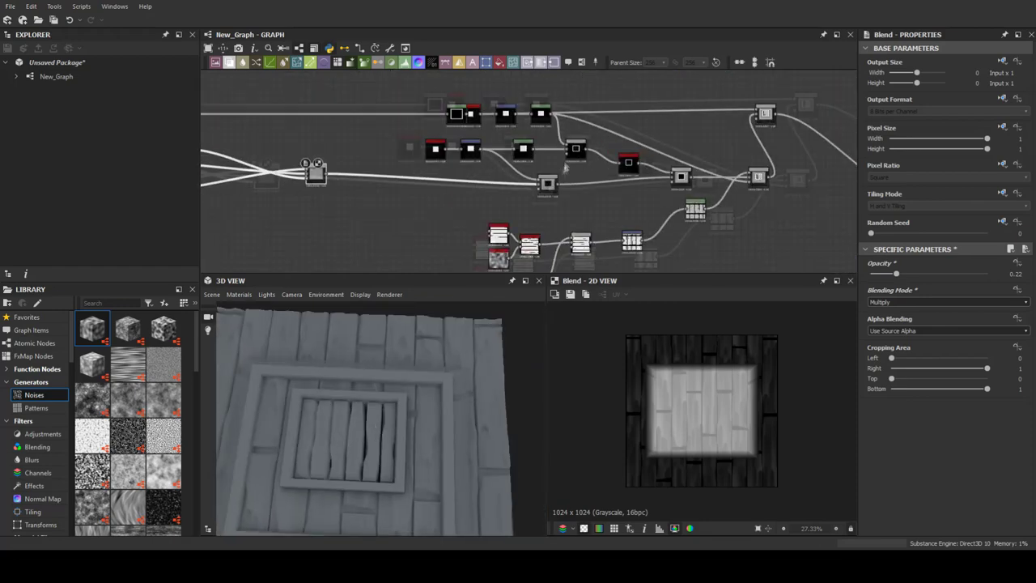
pyautogui.scroll(3, 566, 168)
pyautogui.moveTo(566, 168); pyautogui.dragTo(368, 152, button='middle')
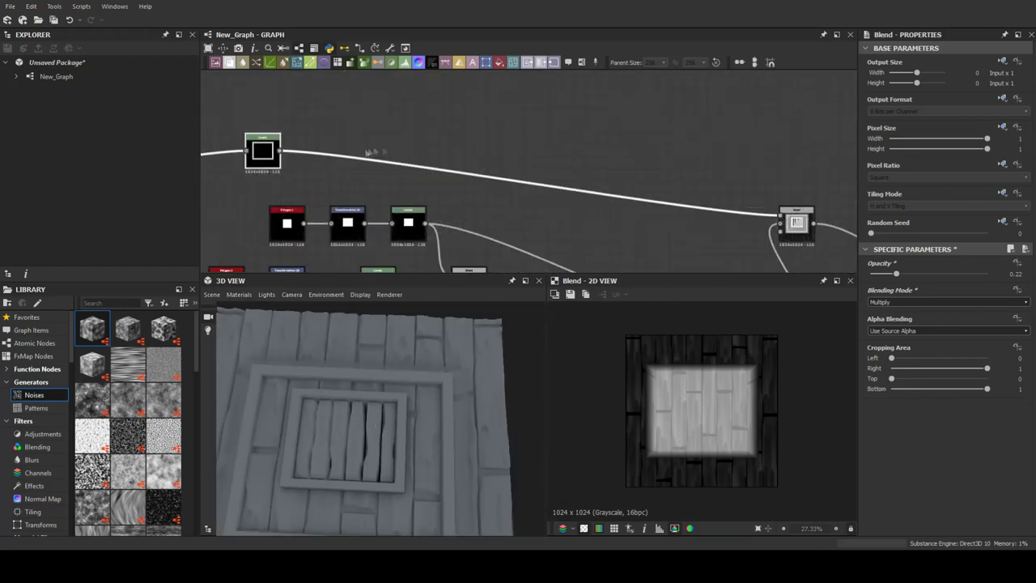
# Warp the frame mask with blurred Crystal 1 noise at warp intensity 0.2.
pyautogui.rightClick(414, 177)
pyautogui.click(437, 194)
pyautogui.press('space')
pyautogui.write('cry')
pyautogui.click(418, 132)
pyautogui.press('space')
pyautogui.write('bl')
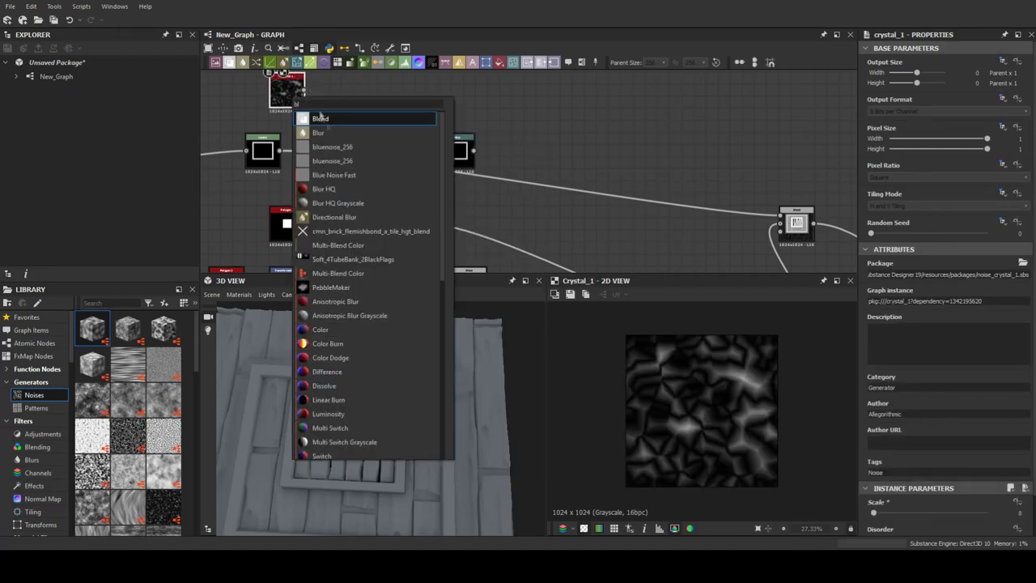
pyautogui.click(348, 203)
pyautogui.moveTo(944, 512); pyautogui.dragTo(898, 512)
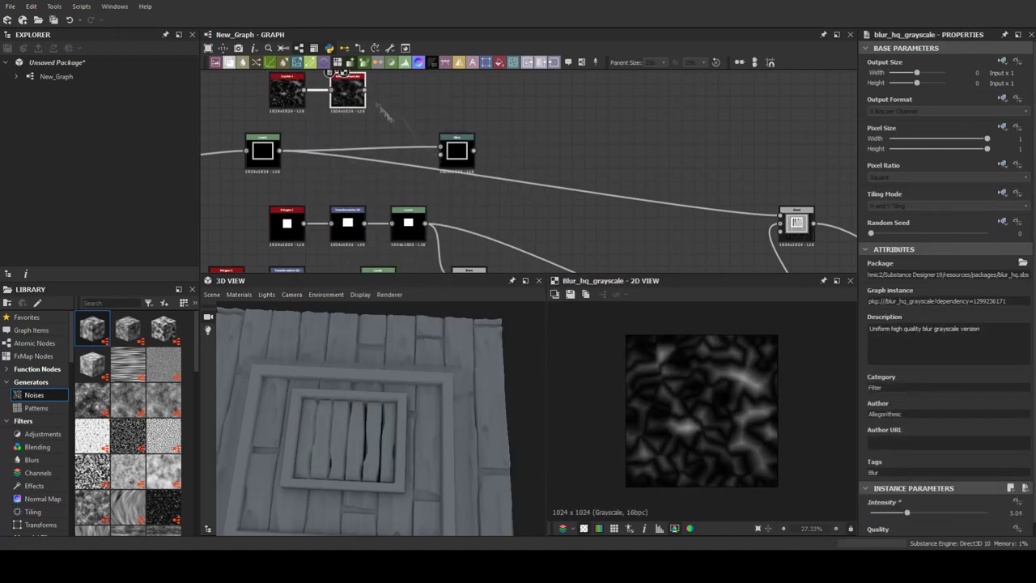
pyautogui.moveTo(393, 121); pyautogui.dragTo(453, 151)
pyautogui.moveTo(910, 273); pyautogui.dragTo(894, 273)
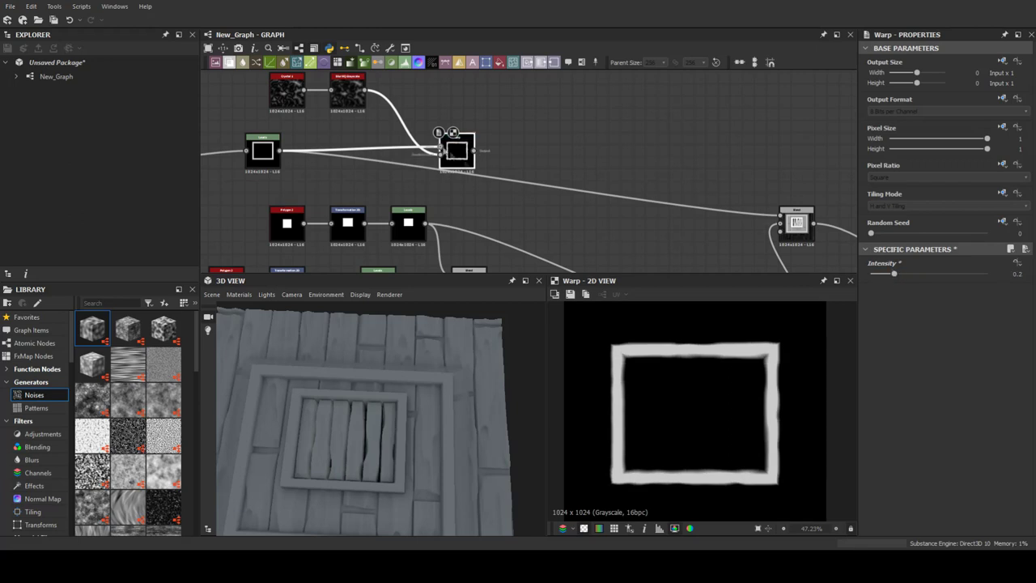
# Add a Blend after the Warp, fed by Levels, set to Max (Lighten) at about 0.8 opacity.
pyautogui.press('space')
pyautogui.write('bl')
pyautogui.press('Return')
pyautogui.moveTo(609, 187); pyautogui.dragTo(284, 158)
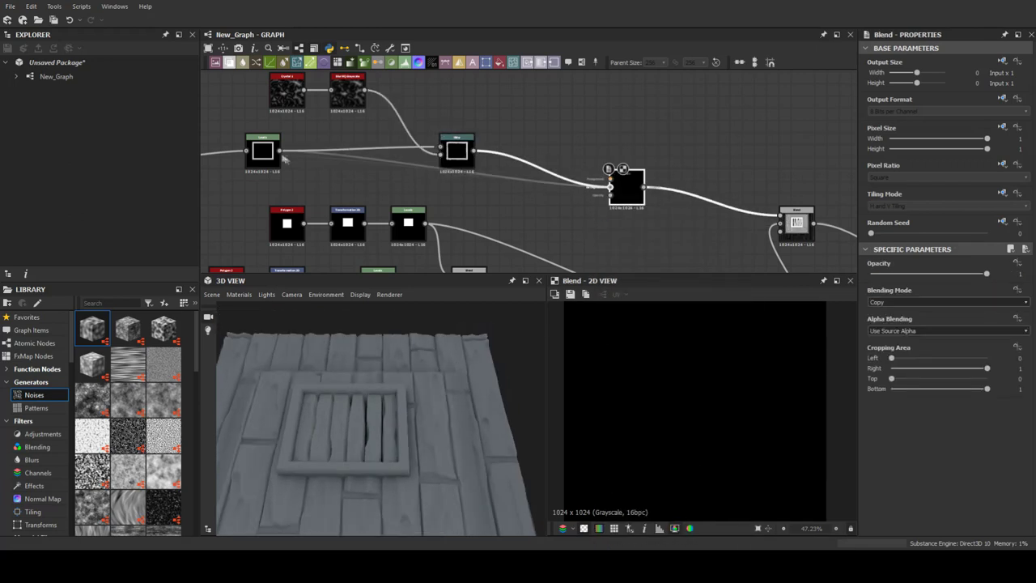
pyautogui.click(947, 302)
pyautogui.click(919, 340)
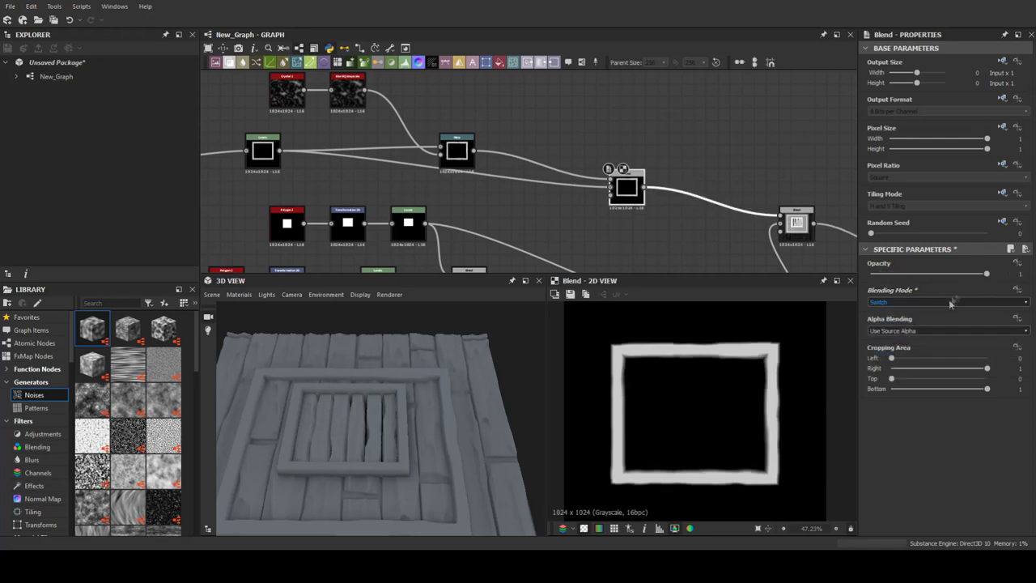
pyautogui.moveTo(874, 274); pyautogui.dragTo(965, 273)
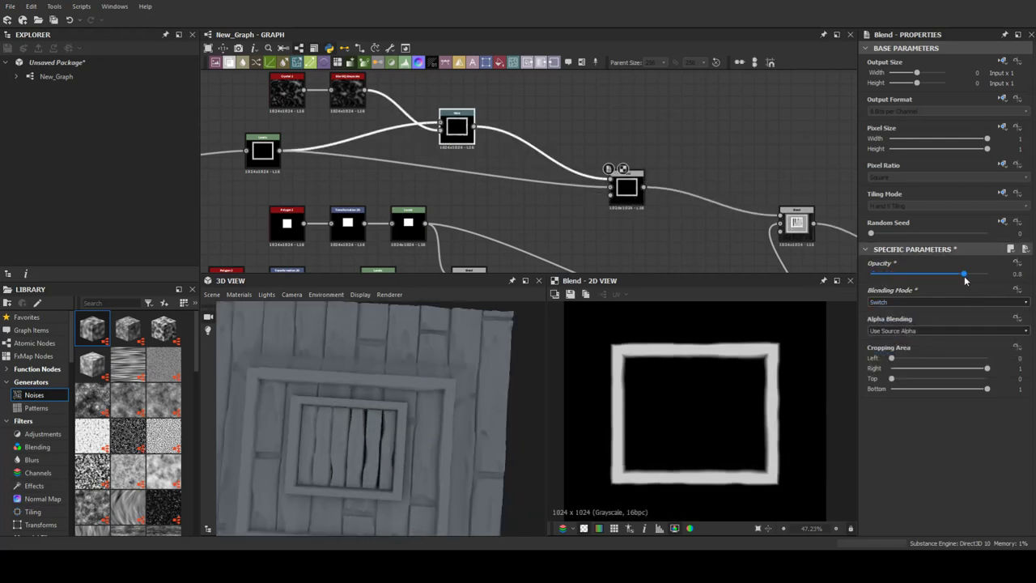
pyautogui.click(909, 302)
pyautogui.click(911, 342)
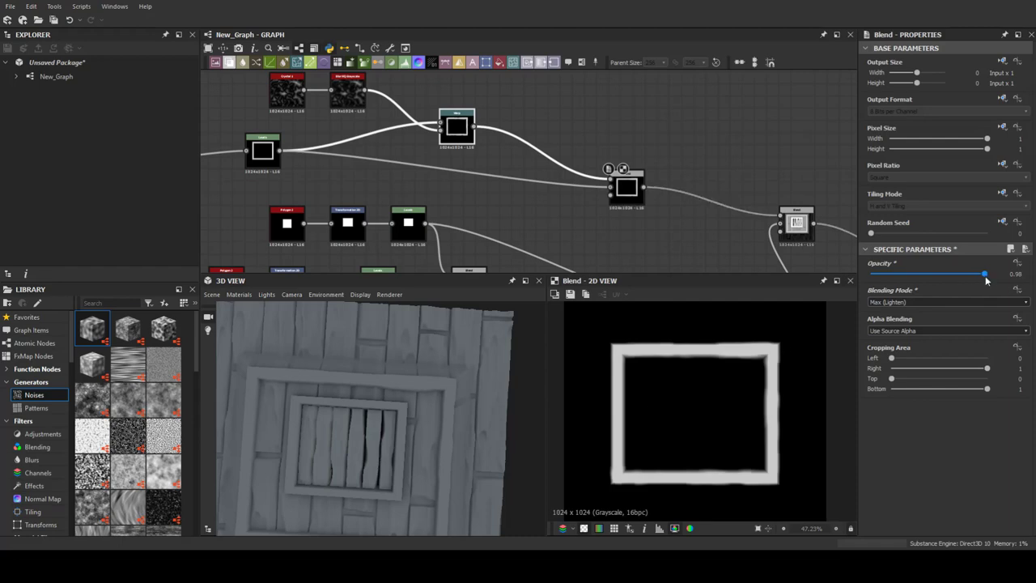
# Set the middle Blend to Subtract with a low opacity to cut the frame outline.
pyautogui.press('space')
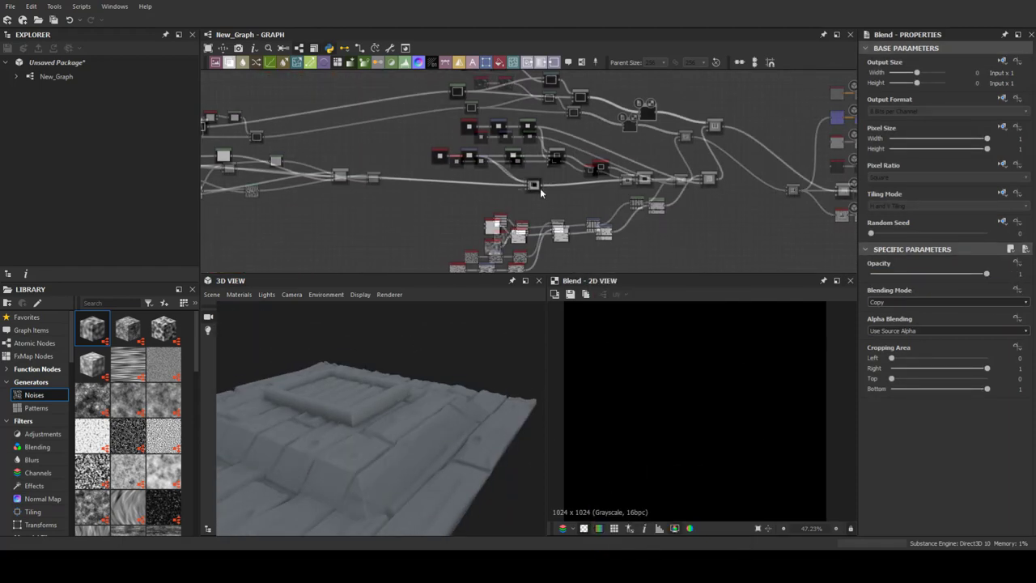
pyautogui.click(504, 111)
pyautogui.scroll(3, 504, 111)
pyautogui.scroll(3, 542, 168)
pyautogui.scroll(3, 542, 167)
pyautogui.doubleClick(542, 167)
pyautogui.click(946, 302)
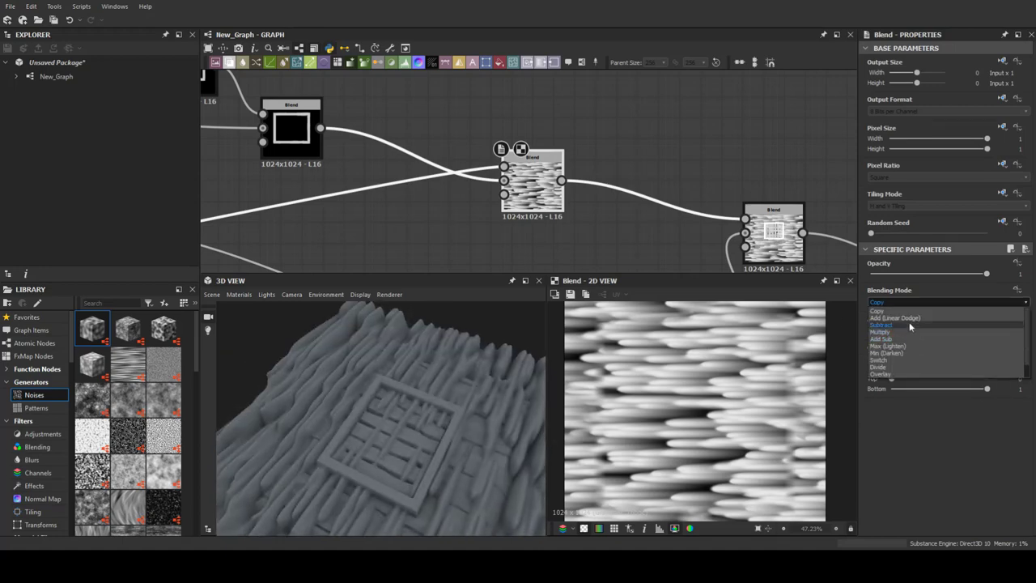
pyautogui.click(898, 336)
pyautogui.moveTo(986, 274); pyautogui.dragTo(878, 273)
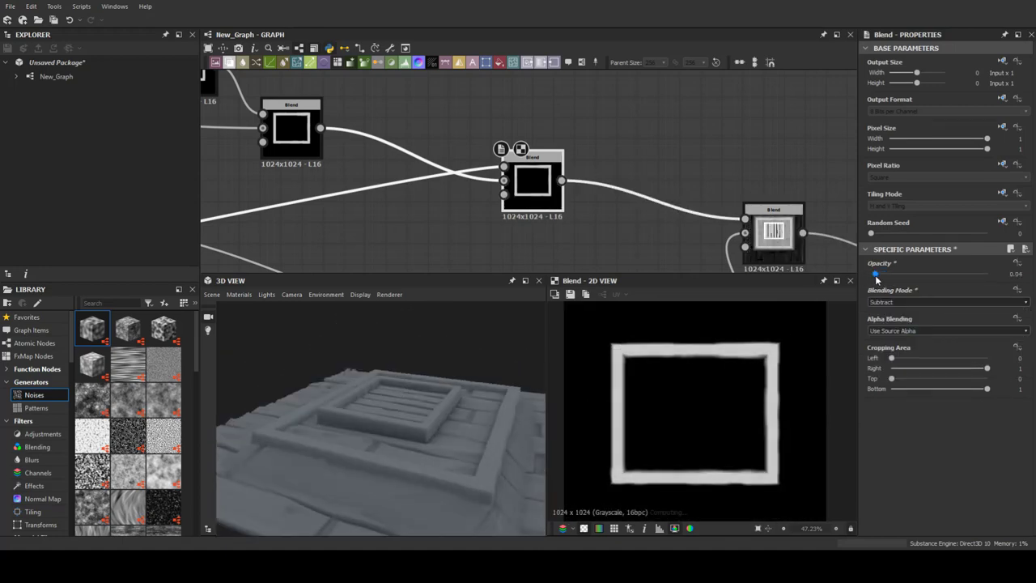
# Raise the right-hand Blend's opacity to 0.25.
pyautogui.scroll(-5, 598, 152)
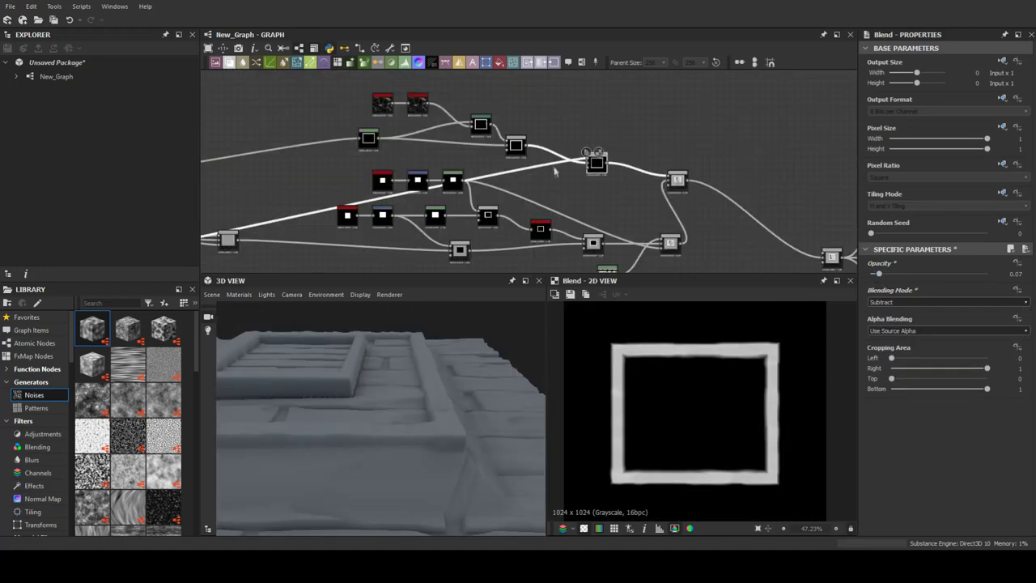
pyautogui.scroll(-2, 486, 113)
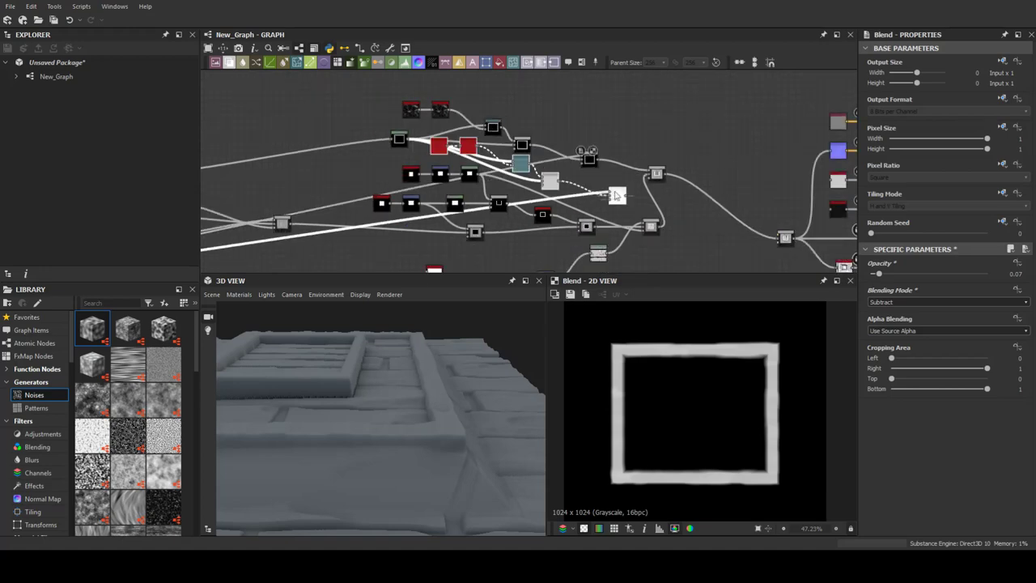
pyautogui.moveTo(593, 162); pyautogui.dragTo(518, 171, button='middle')
pyautogui.scroll(-1, 502, 158)
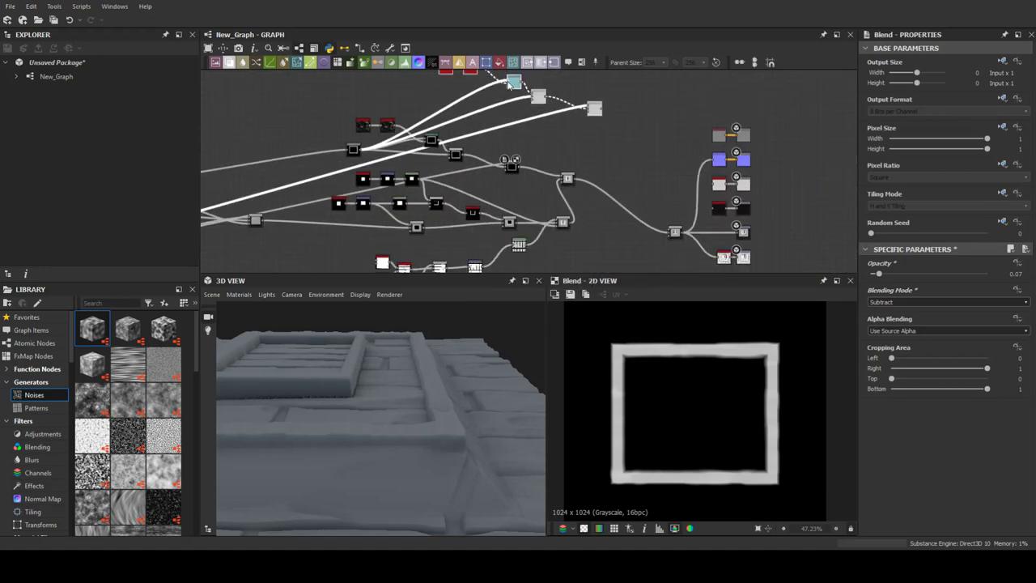
pyautogui.doubleClick(595, 111)
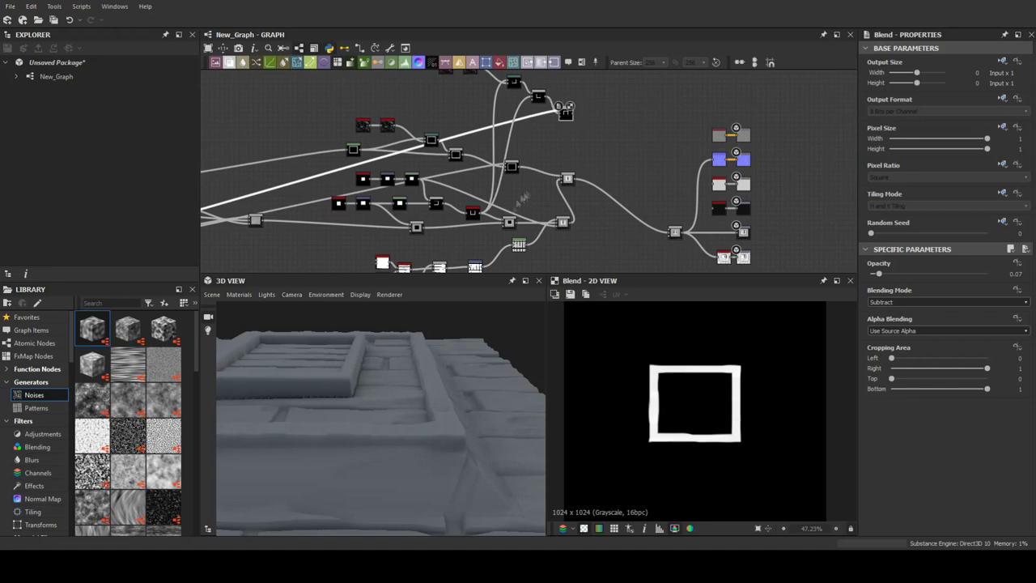
pyautogui.scroll(2, 504, 134)
pyautogui.moveTo(879, 274); pyautogui.dragTo(901, 275)
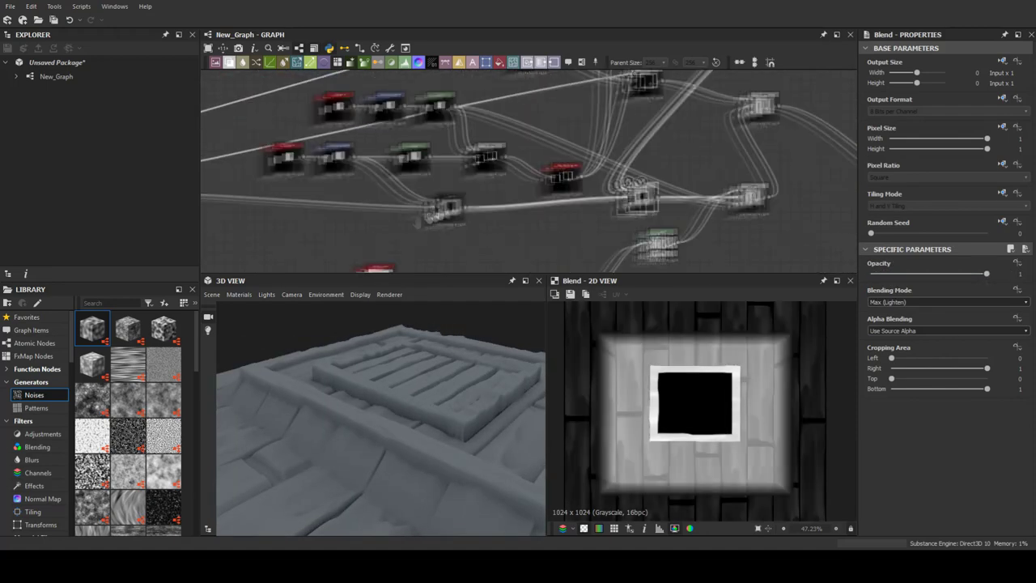
# Lower the Levels node's white output to dim the height map.
pyautogui.scroll(-4, 654, 184)
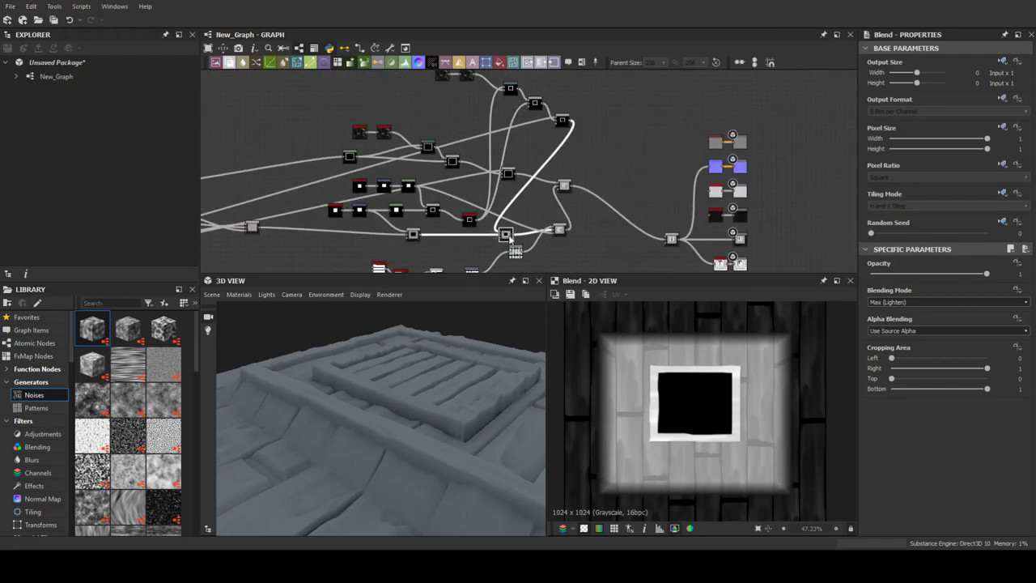
pyautogui.scroll(5, 503, 237)
pyautogui.scroll(-3, 444, 256)
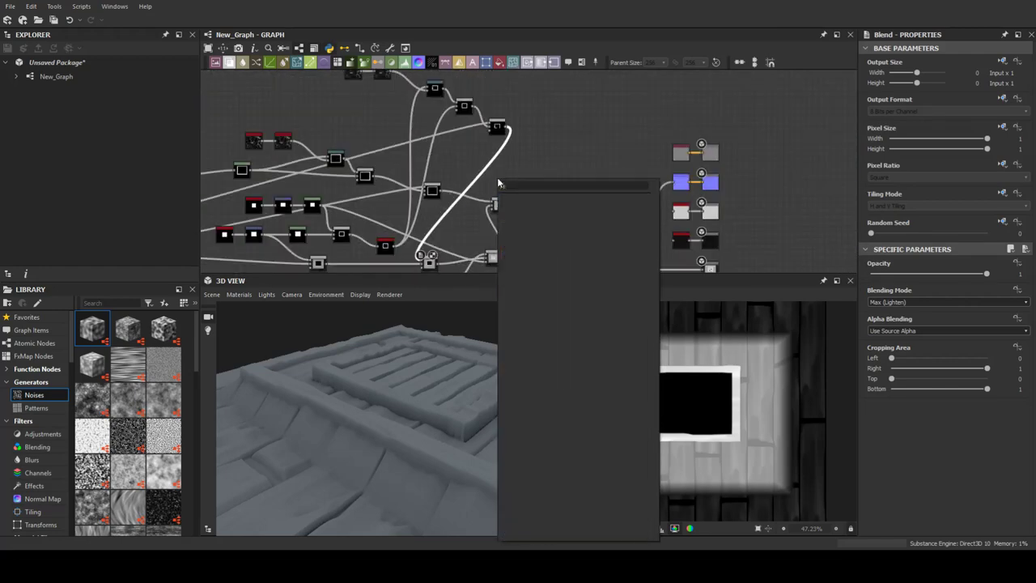
pyautogui.click(439, 227)
pyautogui.moveTo(1020, 391); pyautogui.dragTo(968, 391)
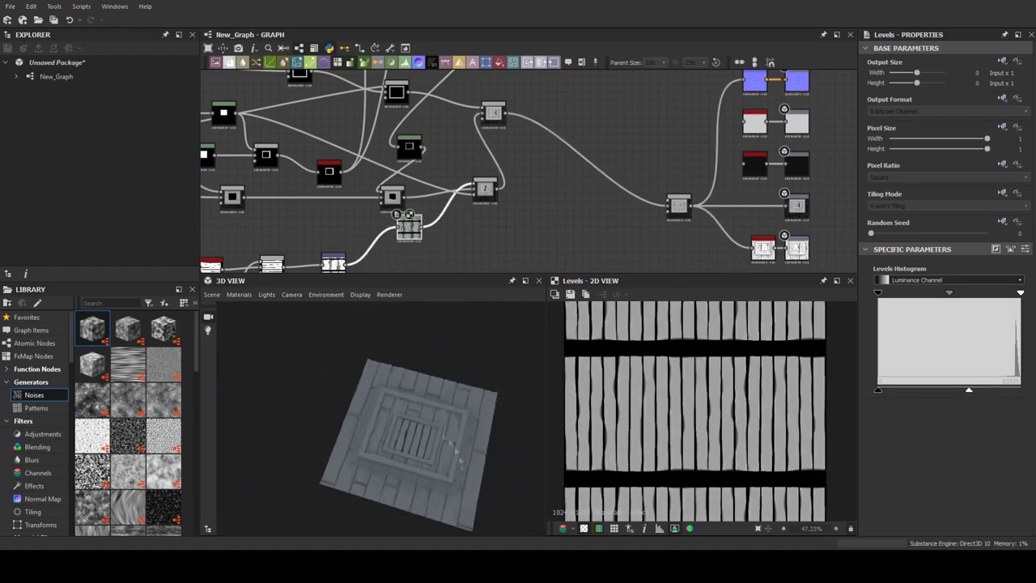
# Add a curvature_smooth node wired from the Normal node, found by searching 'curb'.
pyautogui.scroll(3, 433, 435)
pyautogui.click(498, 173)
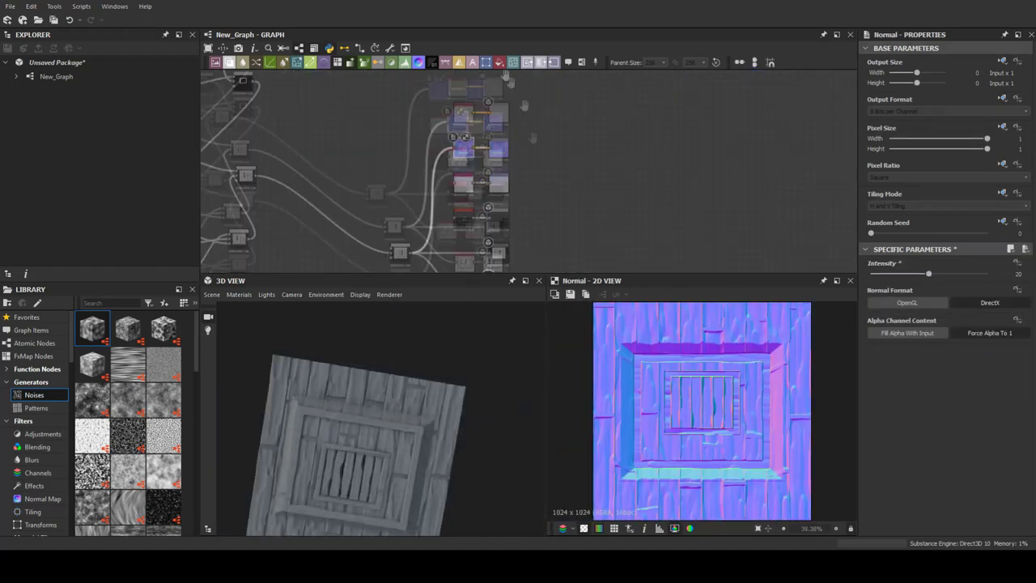
pyautogui.press('space')
pyautogui.write('curb')
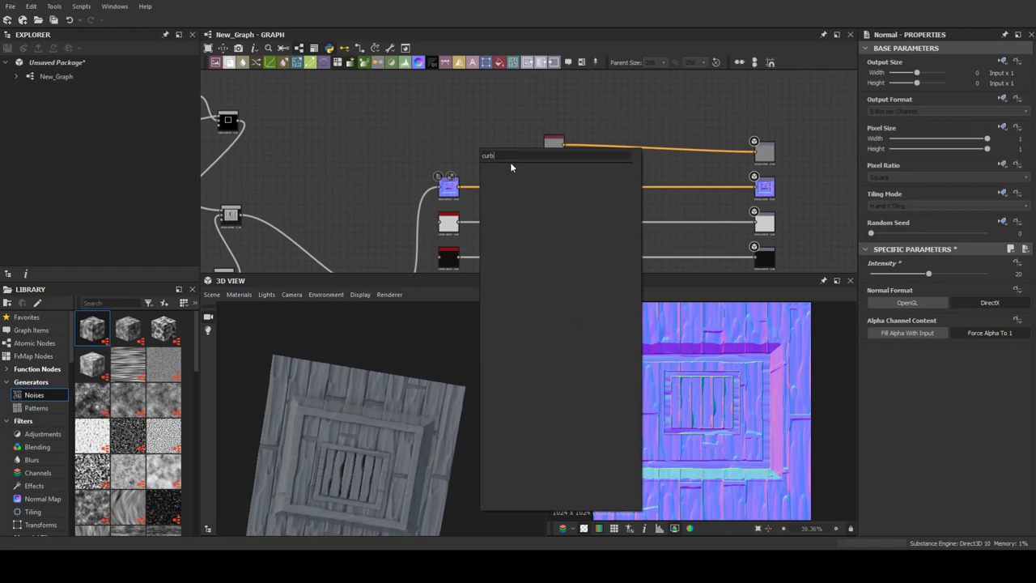
pyautogui.press('Return')
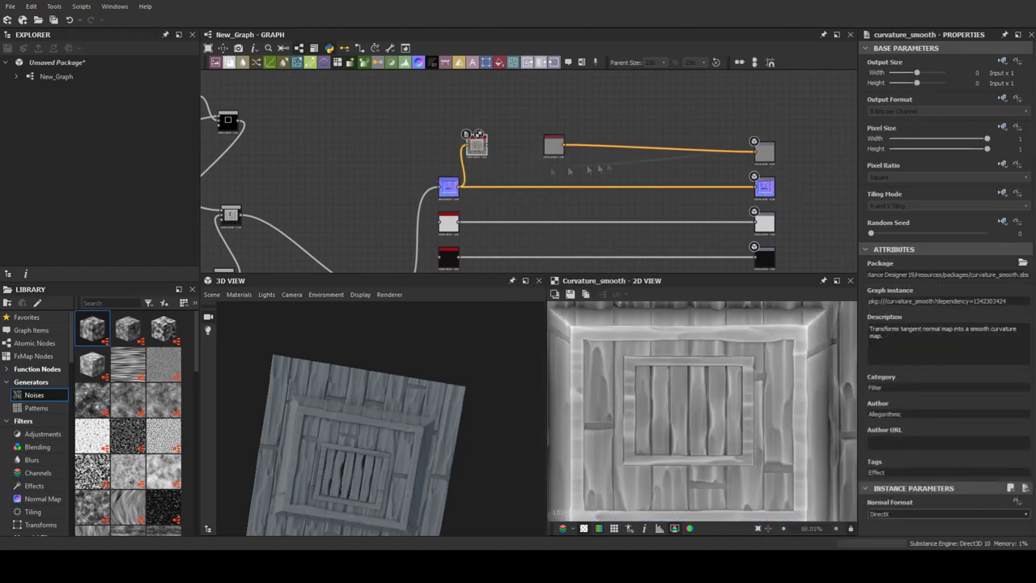
pyautogui.moveTo(437, 372); pyautogui.dragTo(443, 426)
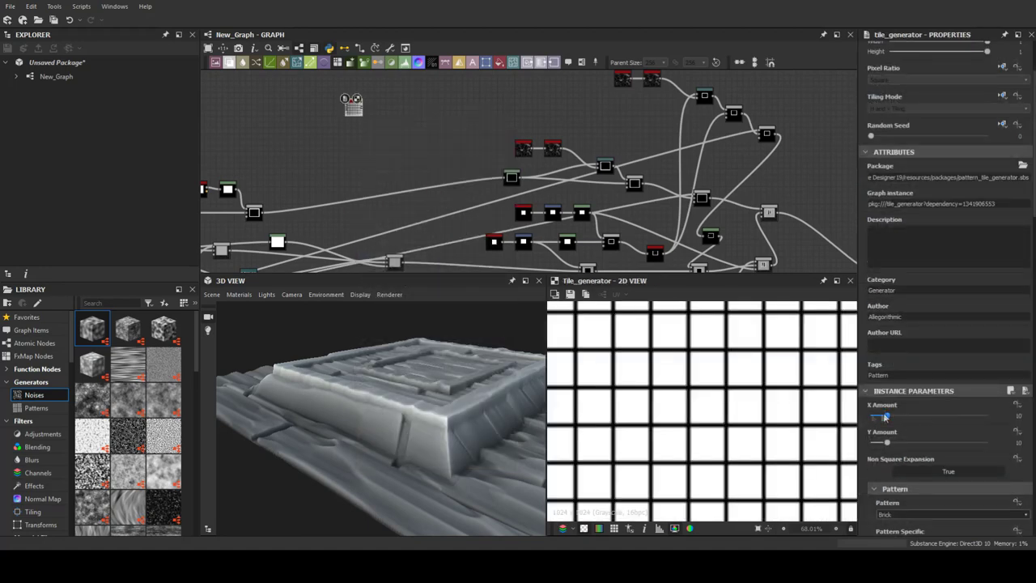
# Set the Tile Generator to four tiles in one row, reducing middle size and scale.
pyautogui.moveTo(872, 415); pyautogui.dragTo(877, 420)
pyautogui.scroll(-3, 890, 429)
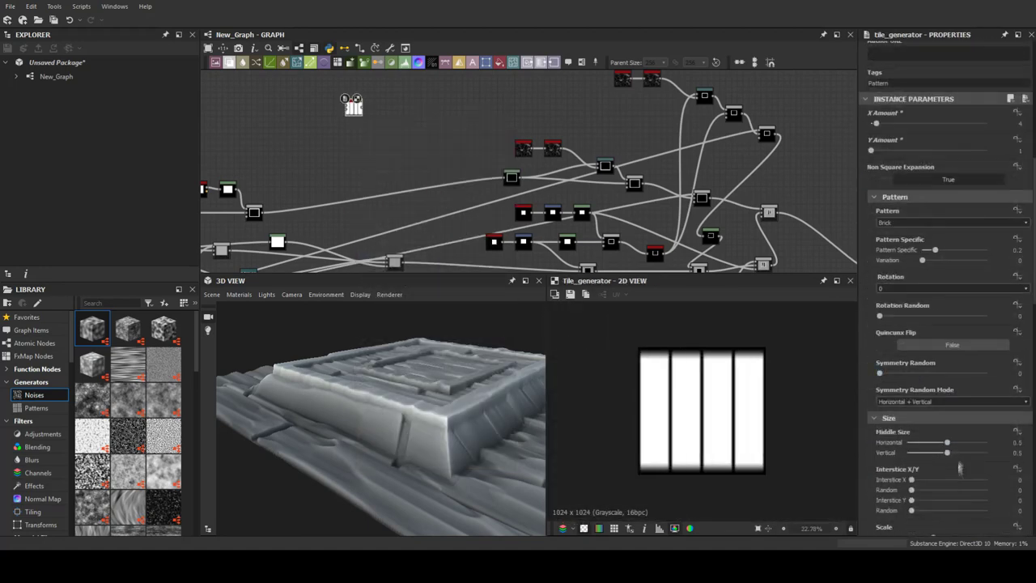
pyautogui.moveTo(946, 453); pyautogui.dragTo(924, 454)
pyautogui.scroll(-3, 920, 460)
pyautogui.moveTo(932, 375); pyautogui.dragTo(915, 375)
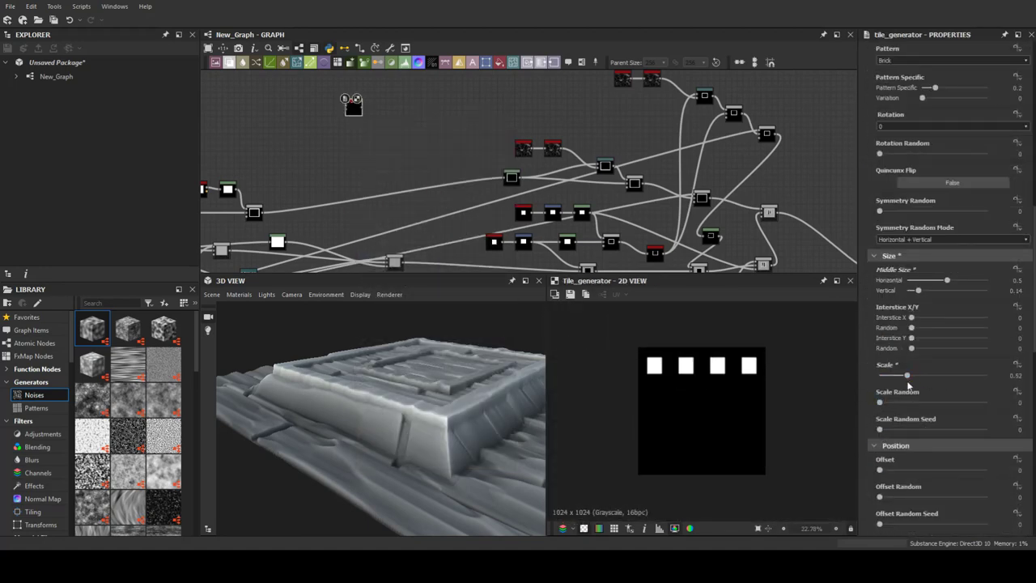
pyautogui.scroll(1, 938, 405)
# Connect a Transformation 2D after the tiles and feed it into a new Blend.
pyautogui.moveTo(362, 107); pyautogui.dragTo(372, 123)
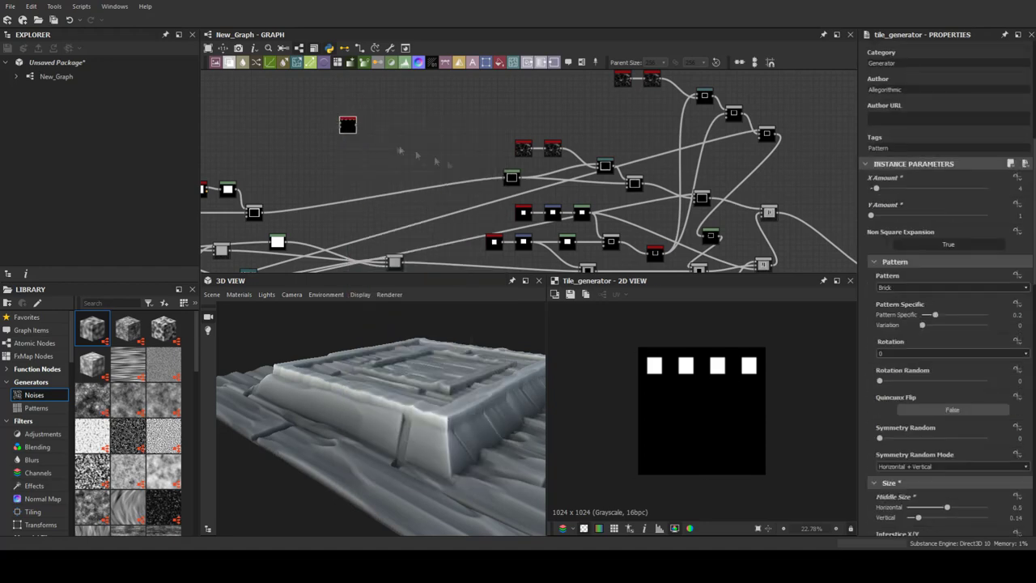
pyautogui.scroll(-2, 917, 462)
pyautogui.moveTo(906, 343); pyautogui.dragTo(890, 345)
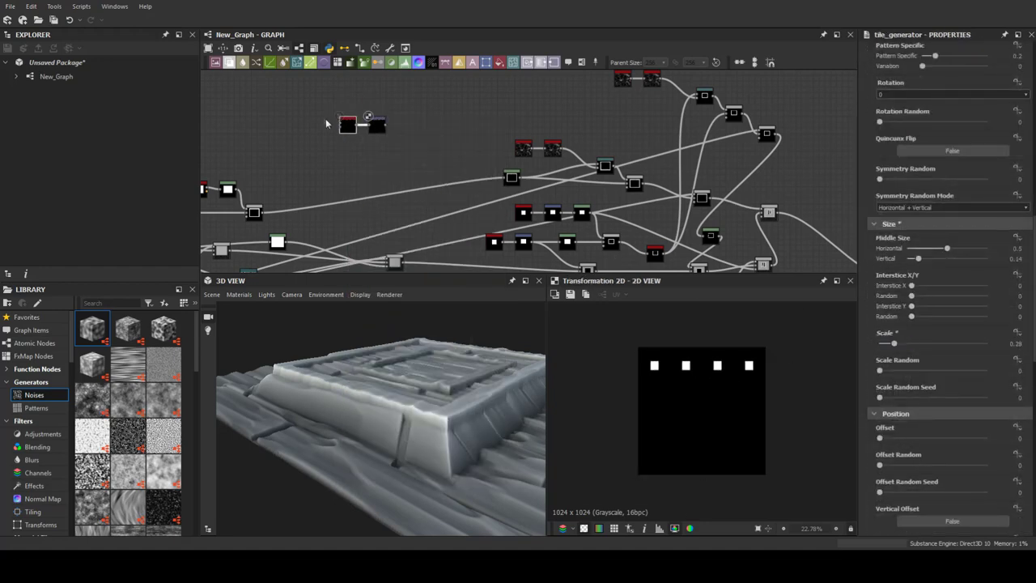
pyautogui.scroll(-2, 404, 149)
pyautogui.moveTo(639, 202); pyautogui.dragTo(699, 242)
pyautogui.click(761, 212)
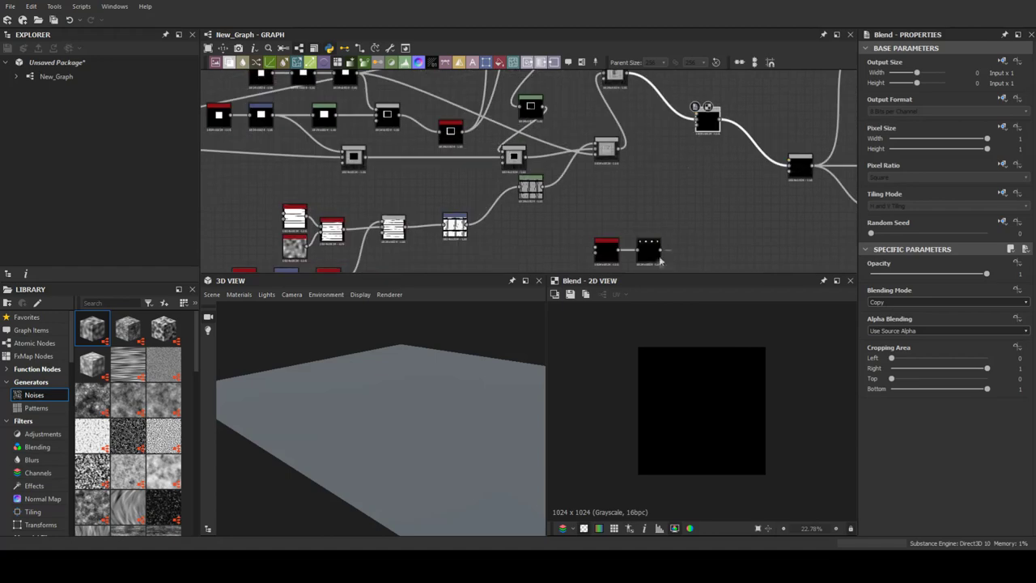
# Offset the tile row down to Y -0.65, narrow it, and place the Blend beside it.
pyautogui.click(648, 251)
pyautogui.moveTo(930, 431); pyautogui.dragTo(874, 433)
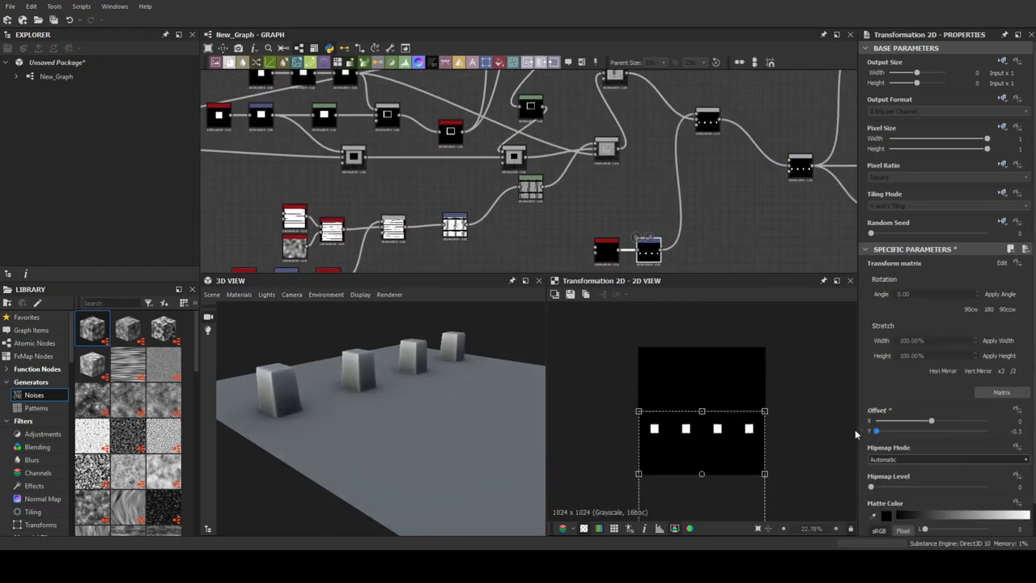
pyautogui.moveTo(764, 473); pyautogui.dragTo(754, 474)
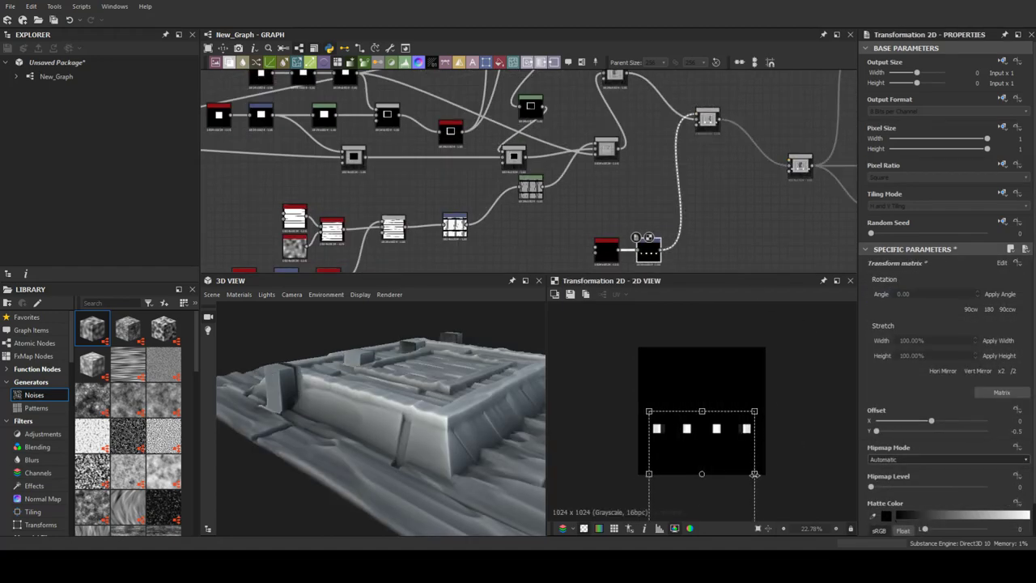
pyautogui.moveTo(394, 401); pyautogui.dragTo(405, 485)
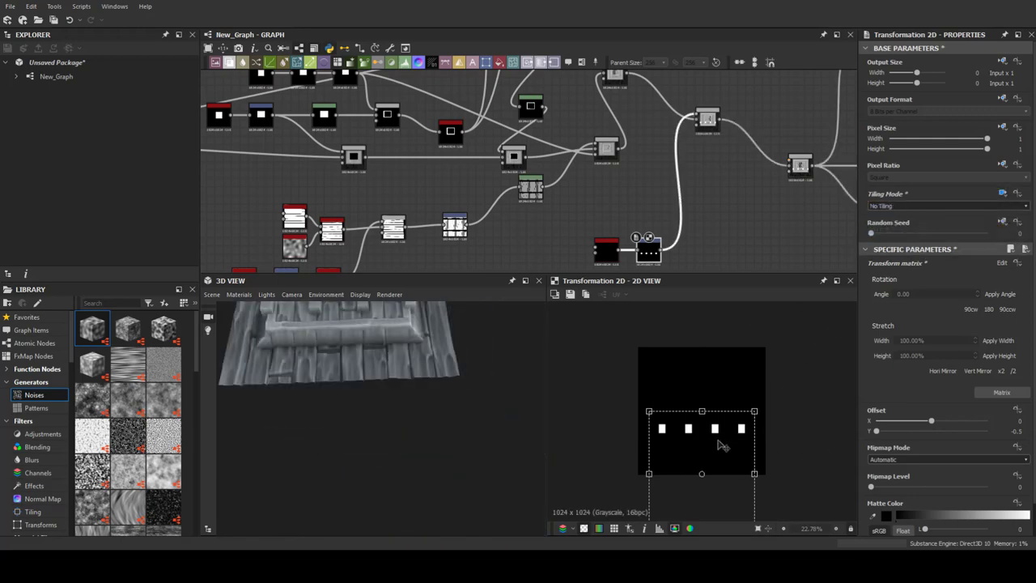
pyautogui.moveTo(717, 443); pyautogui.dragTo(710, 451)
pyautogui.moveTo(919, 430); pyautogui.dragTo(923, 429)
pyautogui.moveTo(505, 349)
pyautogui.mouseDown()
pyautogui.moveTo(259, 355)
pyautogui.moveTo(442, 296)
pyautogui.mouseUp()
pyautogui.moveTo(562, 215); pyautogui.dragTo(583, 105, button='middle')
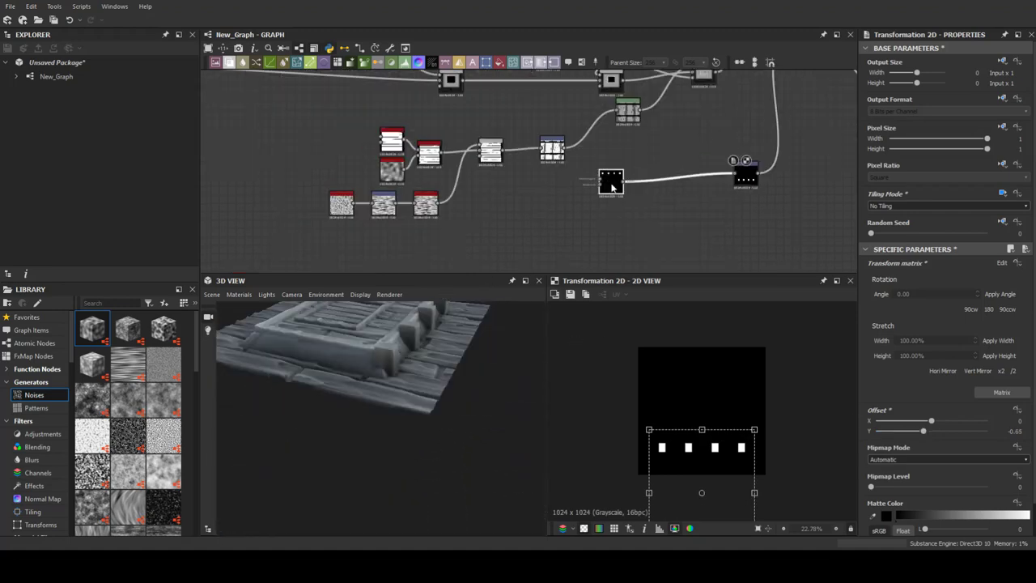
pyautogui.click(697, 150)
pyautogui.click(640, 162)
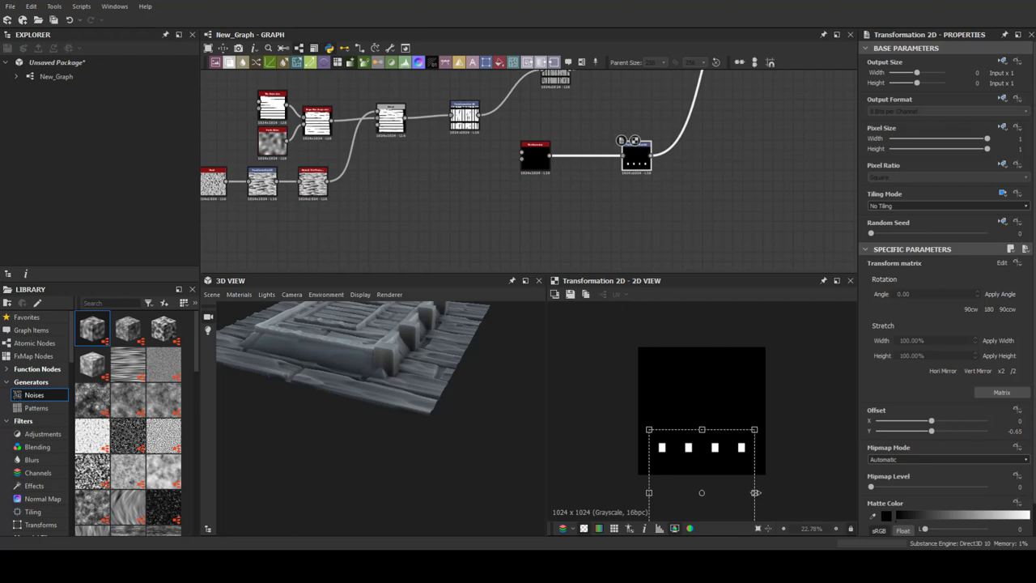
pyautogui.moveTo(687, 72); pyautogui.dragTo(698, 95)
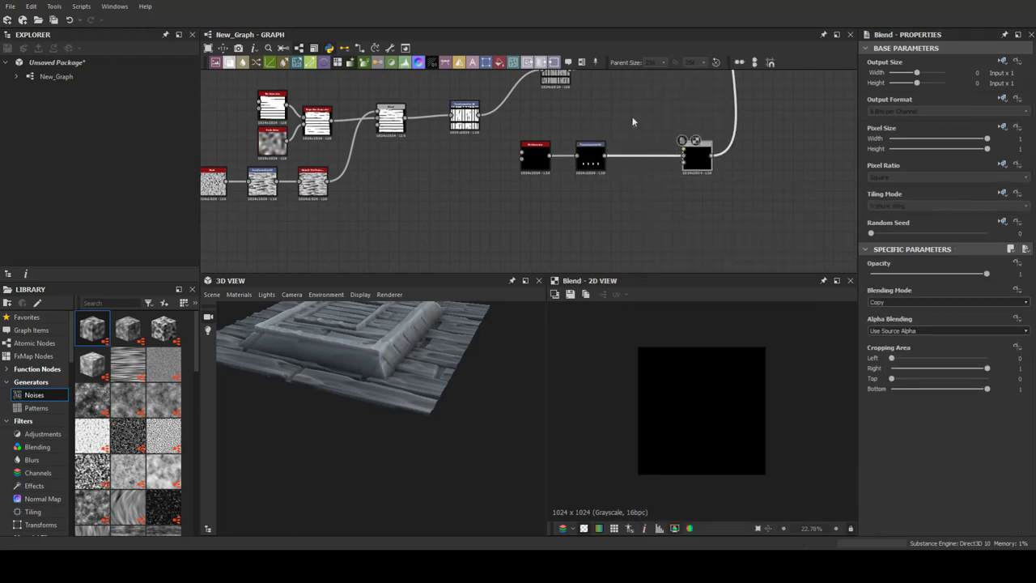
# Multiply the tiles by a Gradient Linear in the Blend, followed by Levels.
pyautogui.press('space')
pyautogui.click(671, 139)
pyautogui.click(715, 178)
pyautogui.click(888, 302)
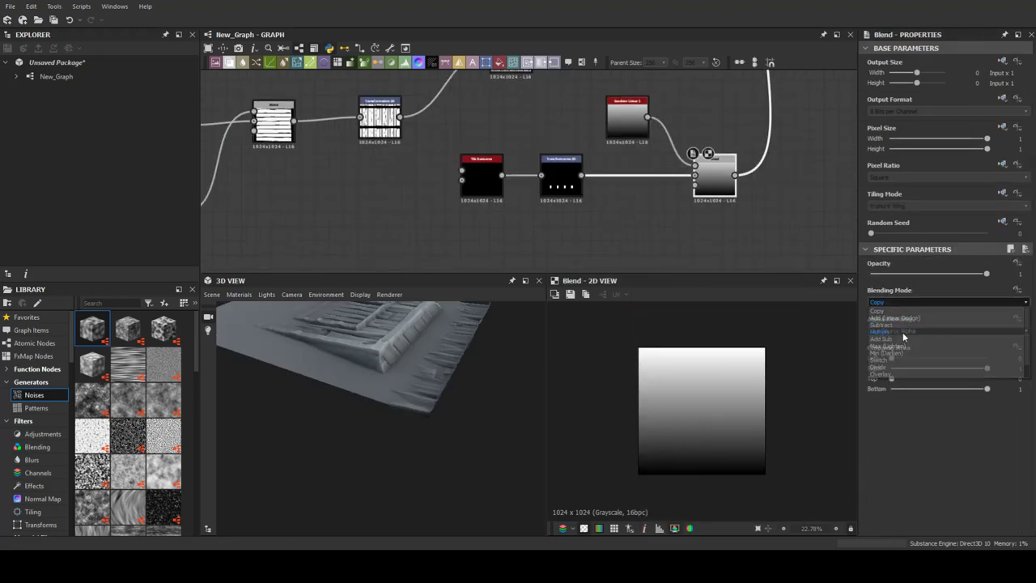
pyautogui.click(902, 332)
pyautogui.click(764, 74)
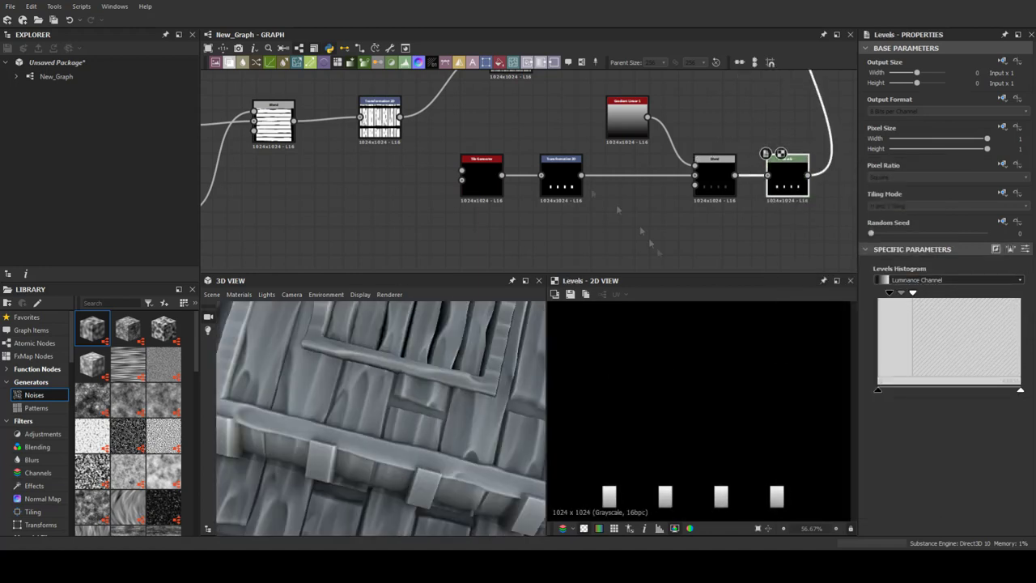
# Raise the Tile Generator scale to 0.49.
pyautogui.click(481, 174)
pyautogui.scroll(-8, 903, 388)
pyautogui.scroll(-1, 903, 453)
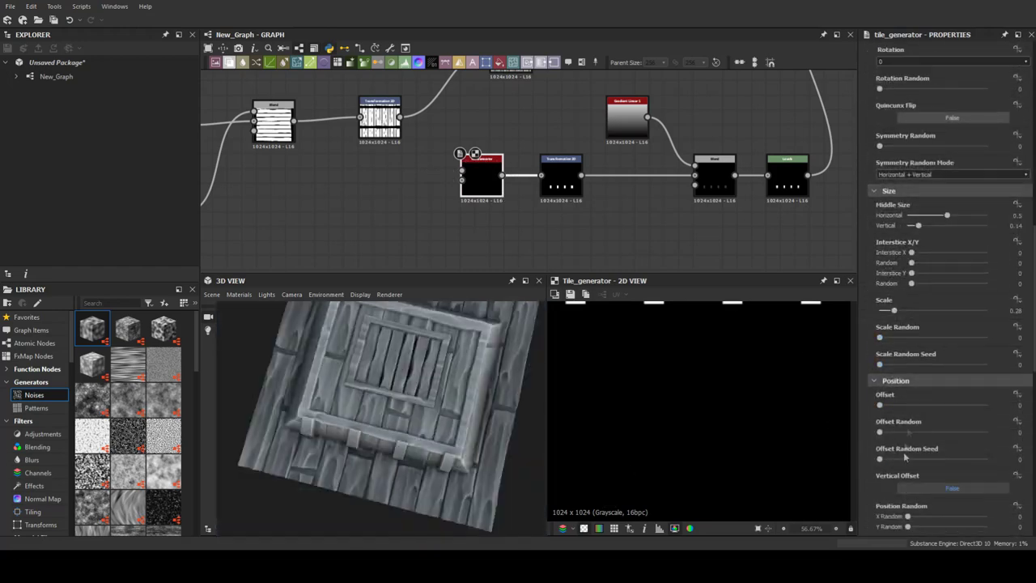
pyautogui.moveTo(916, 311); pyautogui.dragTo(904, 311)
pyautogui.moveTo(388, 421)
pyautogui.mouseDown()
pyautogui.moveTo(486, 393)
pyautogui.moveTo(389, 365)
pyautogui.mouseUp()
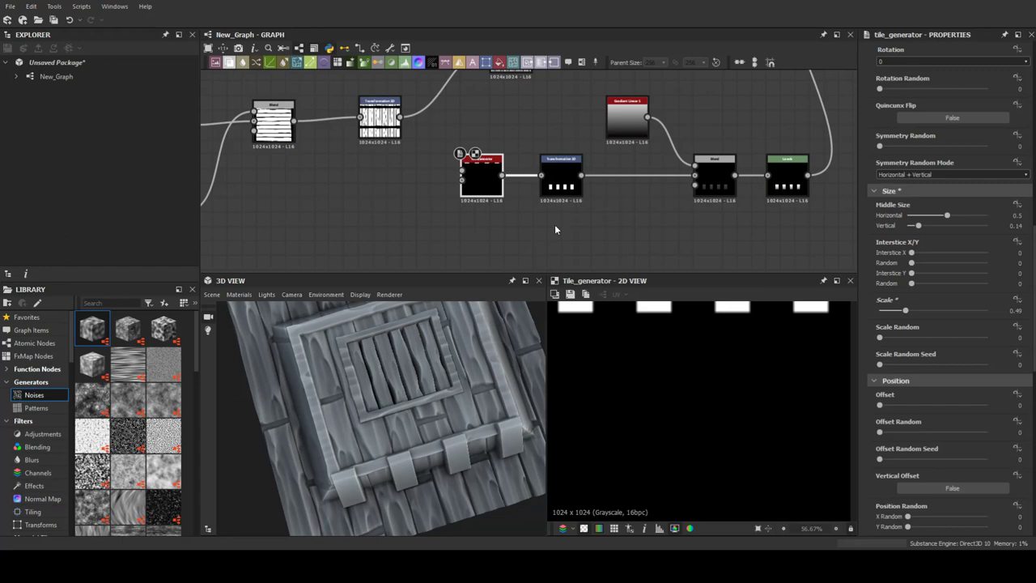
# Preview the material on a rounded cube in the 3D view.
pyautogui.moveTo(384, 411); pyautogui.dragTo(443, 375)
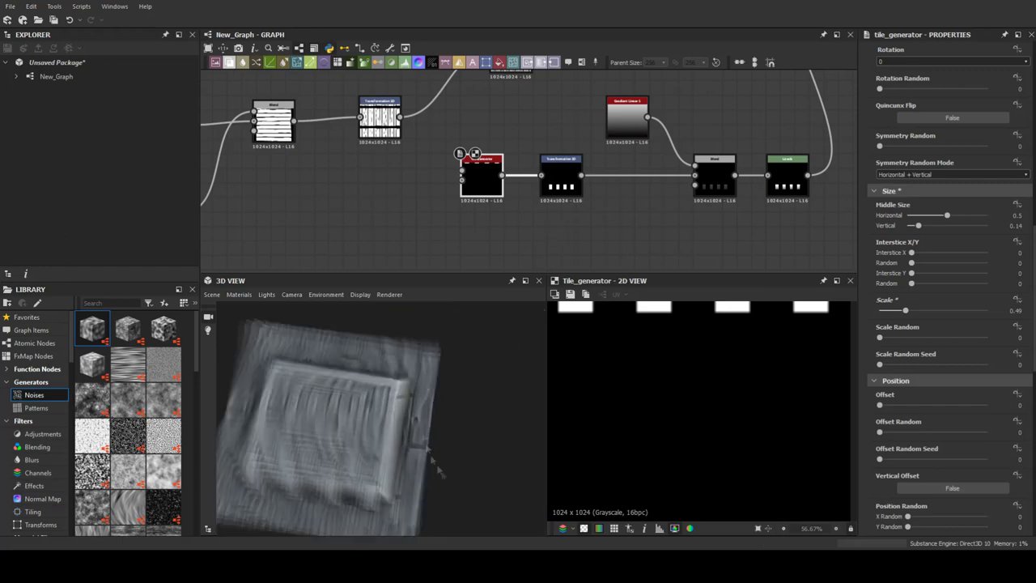
pyautogui.click(212, 294)
pyautogui.click(263, 430)
pyautogui.moveTo(488, 412)
pyautogui.mouseDown()
pyautogui.moveTo(392, 382)
pyautogui.moveTo(437, 364)
pyautogui.mouseUp()
pyautogui.scroll(-4, 518, 186)
pyautogui.moveTo(517, 222); pyautogui.dragTo(516, 200, button='middle')
pyautogui.scroll(3, 620, 133)
pyautogui.scroll(-2, 619, 132)
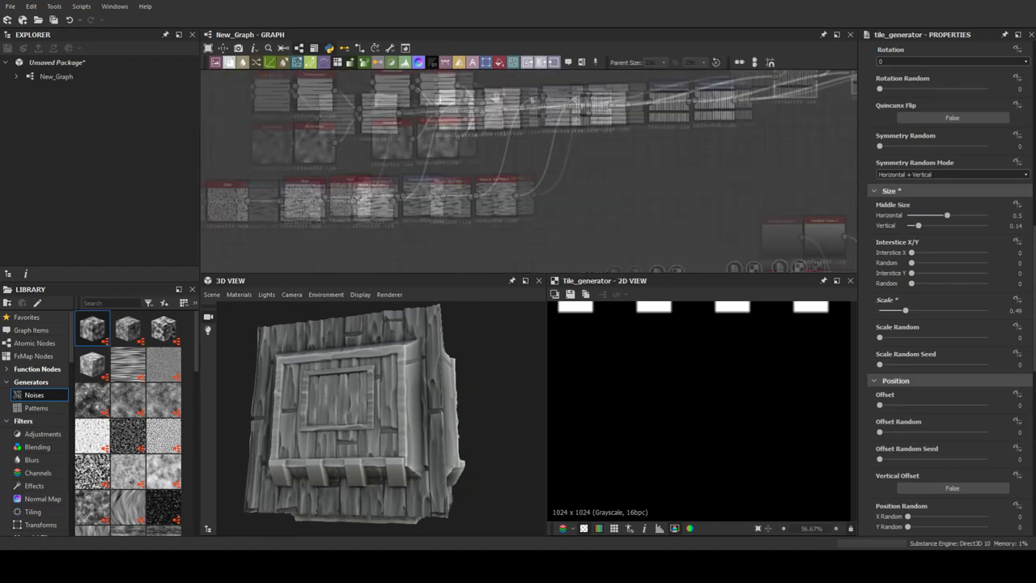
pyautogui.scroll(5, 938, 398)
# Stretch the tile into a wide, thin horizontal band.
pyautogui.scroll(-2, 939, 398)
pyautogui.scroll(3, 938, 398)
pyautogui.scroll(-1, 939, 402)
pyautogui.scroll(-2, 941, 389)
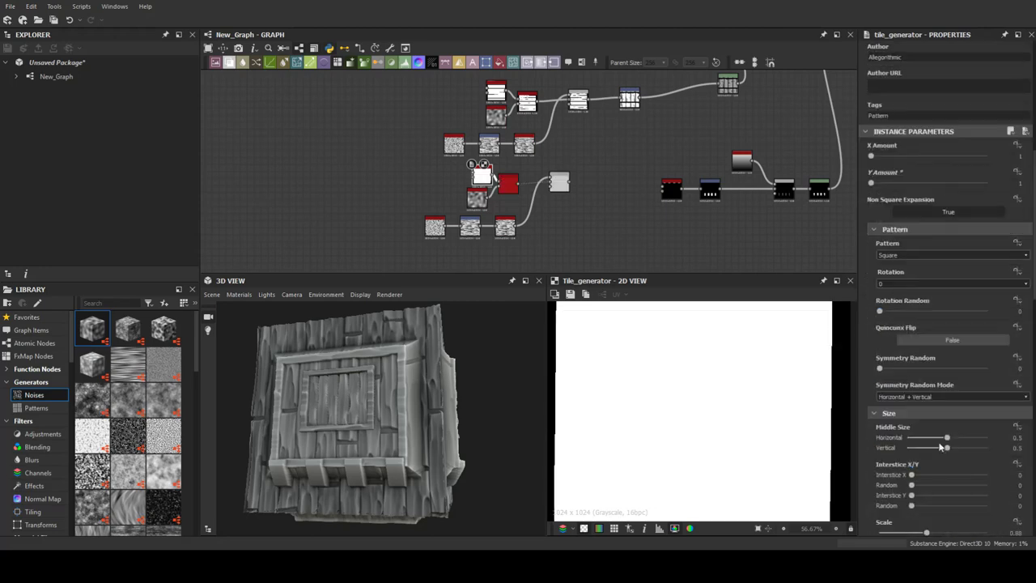
pyautogui.scroll(-2, 944, 370)
pyautogui.moveTo(943, 373); pyautogui.dragTo(958, 372)
pyautogui.moveTo(946, 381); pyautogui.dragTo(916, 383)
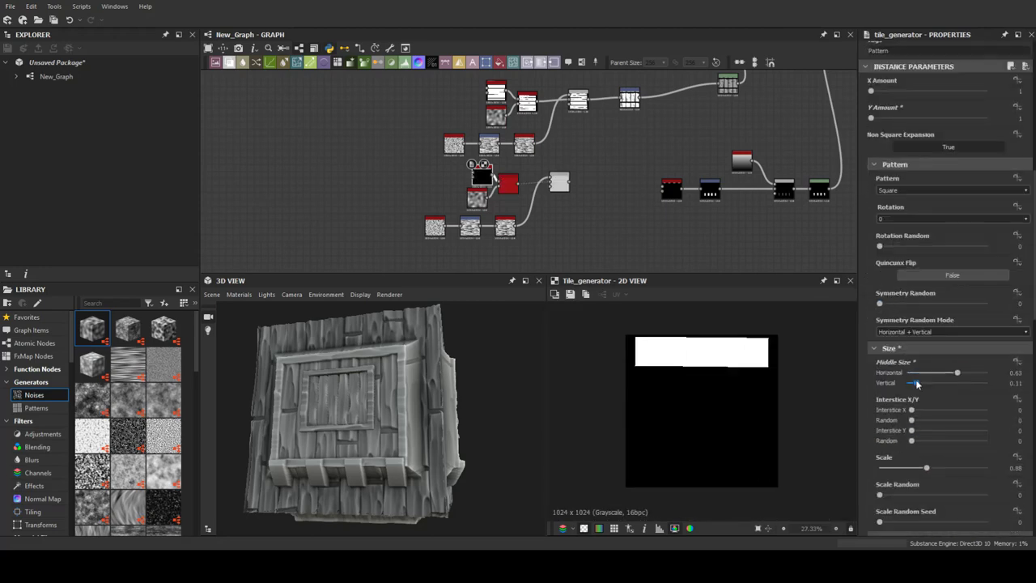
# Add a Transformation 2D node and set the plank Blend mode to Max (Lighten).
pyautogui.doubleClick(558, 182)
pyautogui.moveTo(567, 162); pyautogui.dragTo(490, 182, button='middle')
pyautogui.press('space')
pyautogui.write('tra')
pyautogui.click(530, 224)
pyautogui.click(598, 112)
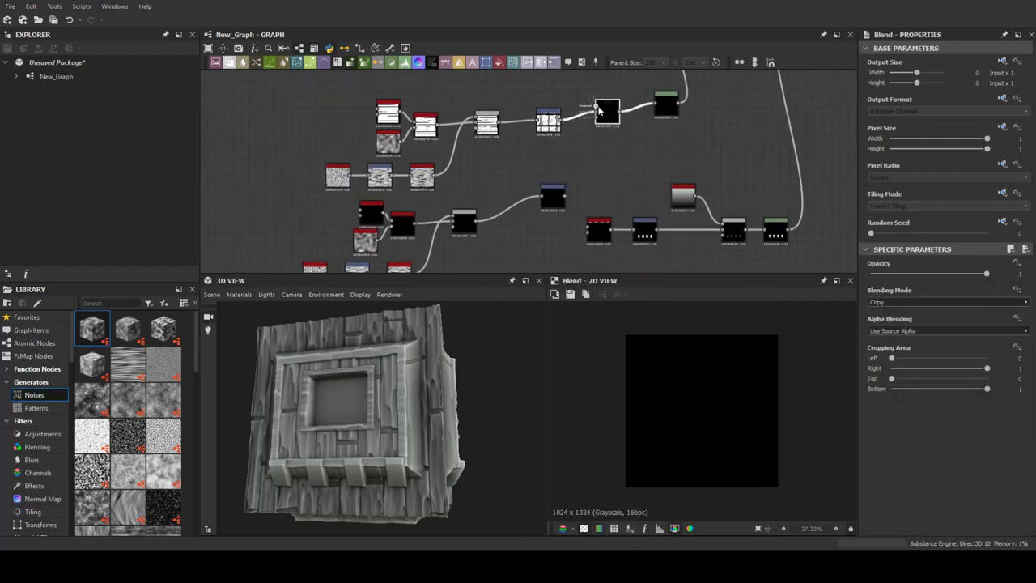
pyautogui.click(900, 302)
pyautogui.click(900, 305)
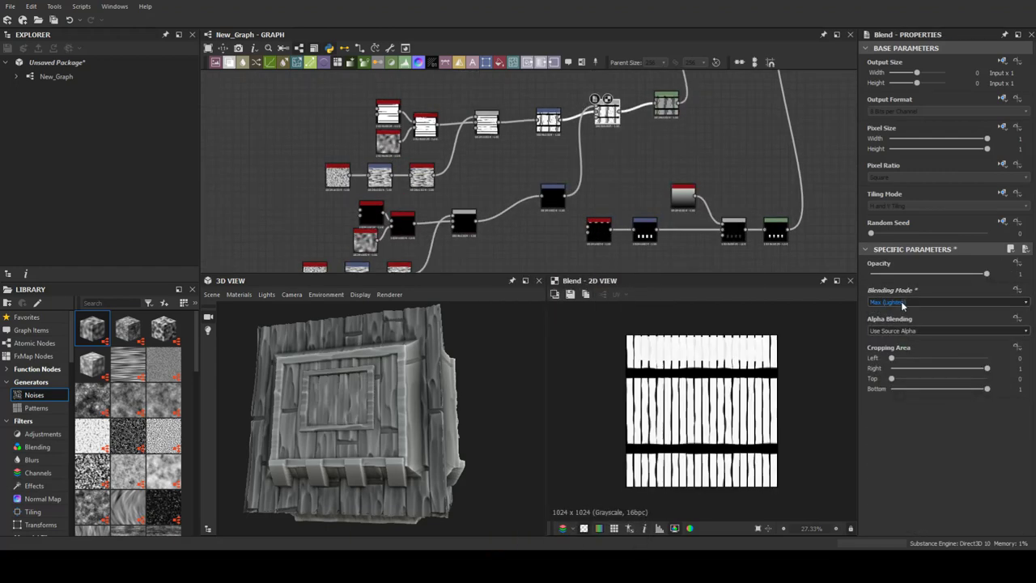
# Offset the band over the planks and tidy the Transformation 2D and Levels nodes.
pyautogui.scroll(3, 696, 412)
pyautogui.click(552, 195)
pyautogui.moveTo(699, 335); pyautogui.dragTo(687, 443)
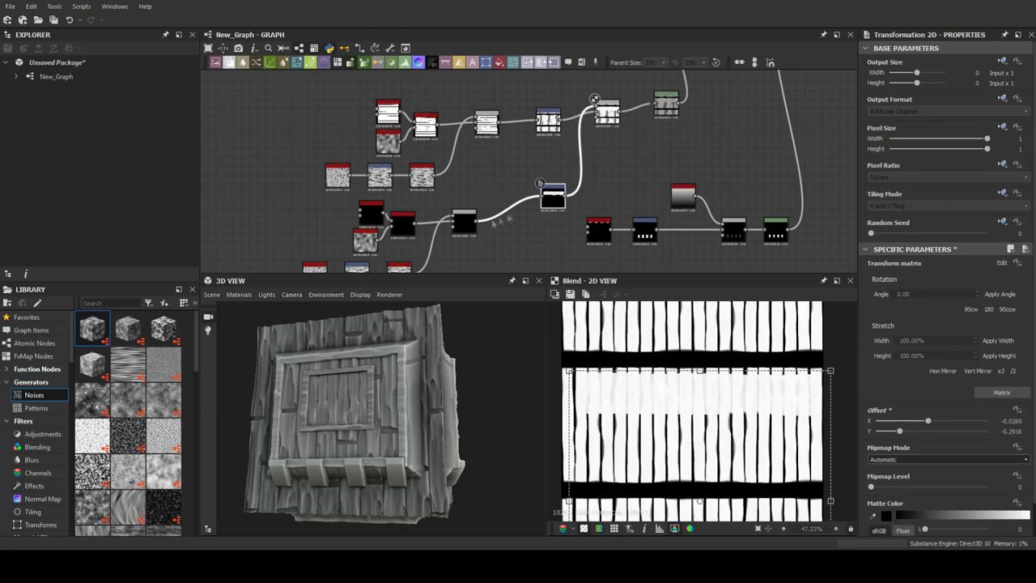
pyautogui.doubleClick(552, 194)
pyautogui.moveTo(553, 194); pyautogui.dragTo(523, 218)
pyautogui.moveTo(666, 104); pyautogui.dragTo(653, 120)
pyautogui.moveTo(510, 208); pyautogui.dragTo(437, 227, button='middle')
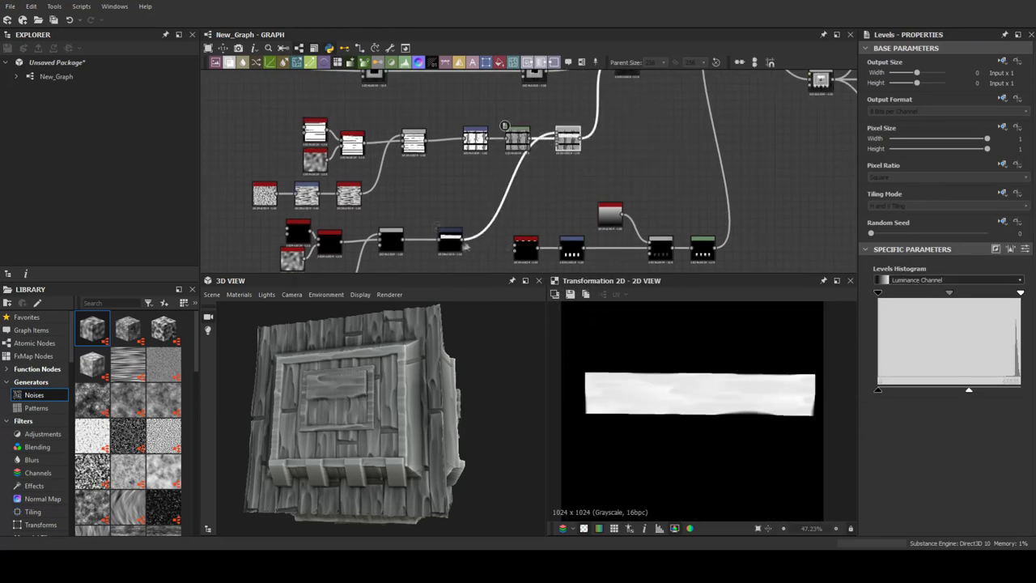
# Shift the plank upward within the tile, then inspect its source Levels node.
pyautogui.scroll(2, 468, 247)
pyautogui.click(453, 241)
pyautogui.scroll(-3, 718, 433)
pyautogui.moveTo(706, 488)
pyautogui.mouseDown()
pyautogui.moveTo(781, 430)
pyautogui.moveTo(738, 416)
pyautogui.mouseUp()
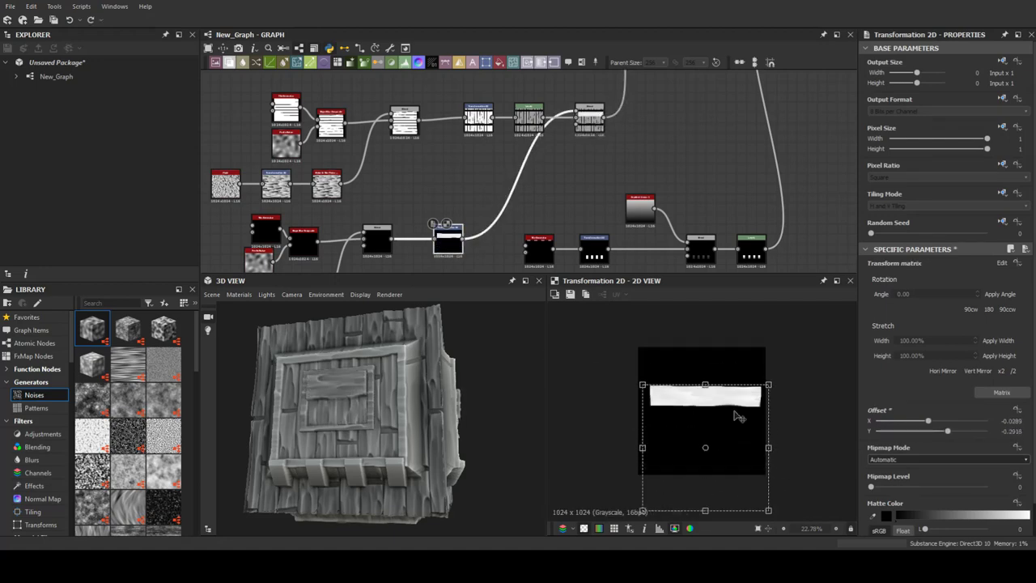
pyautogui.moveTo(456, 267); pyautogui.dragTo(421, 267, button='middle')
pyautogui.moveTo(493, 129); pyautogui.dragTo(557, 139)
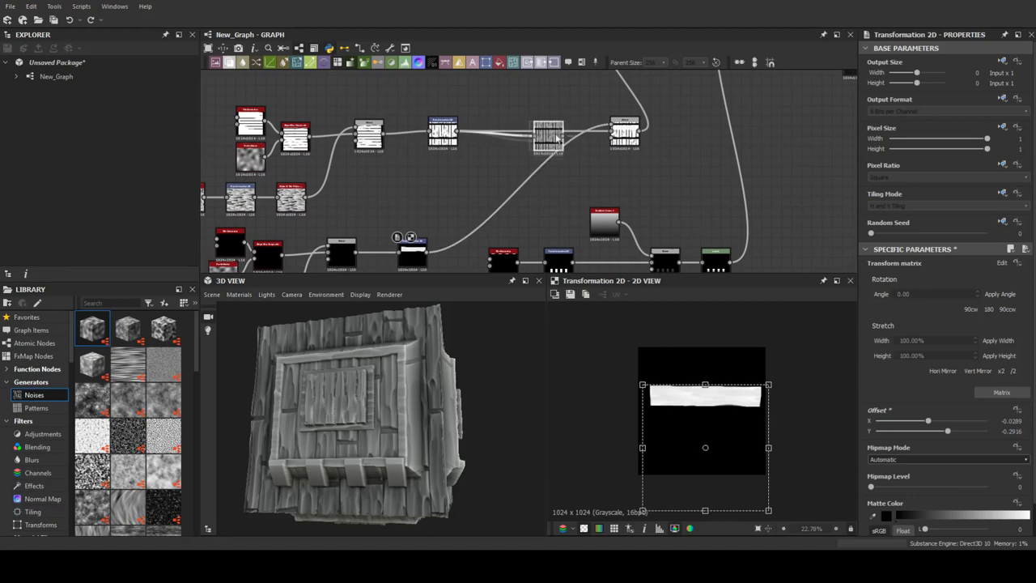
pyautogui.click(623, 134)
pyautogui.moveTo(485, 202)
pyautogui.mouseDown(button='middle')
pyautogui.moveTo(523, 107)
pyautogui.moveTo(623, 103)
pyautogui.mouseUp(button='middle')
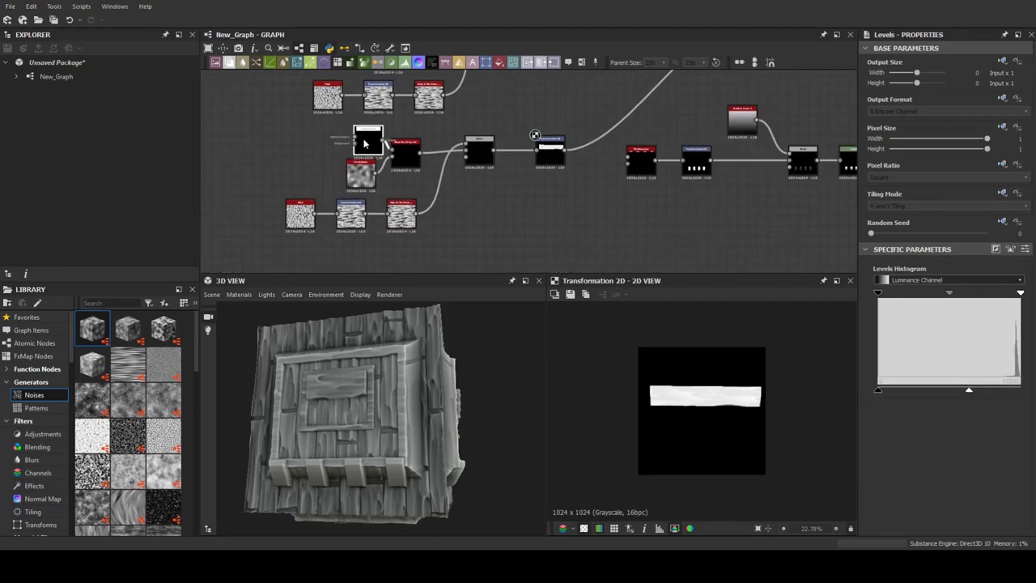
# Widen the plank bar to full width in the tile generator.
pyautogui.click(368, 141)
pyautogui.scroll(-5, 915, 399)
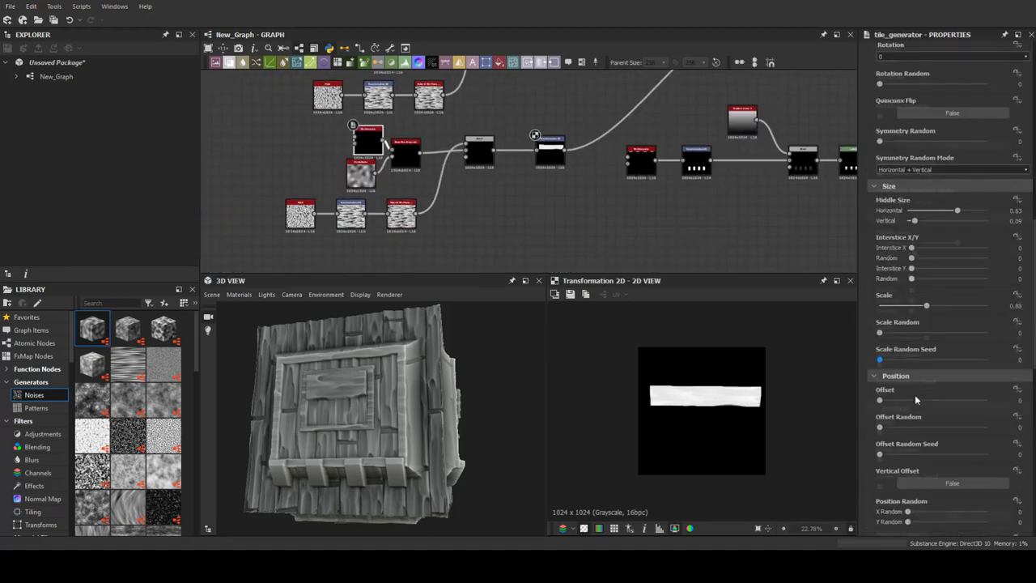
pyautogui.click(550, 152)
pyautogui.click(370, 148)
pyautogui.scroll(-5, 946, 339)
pyautogui.moveTo(931, 405)
pyautogui.mouseDown()
pyautogui.moveTo(949, 408)
pyautogui.moveTo(911, 421)
pyautogui.mouseUp()
# Tilt the plank with Transformation 2D, shrink it, and shift the second copy sideways.
pyautogui.moveTo(615, 162); pyautogui.dragTo(556, 170, button='middle')
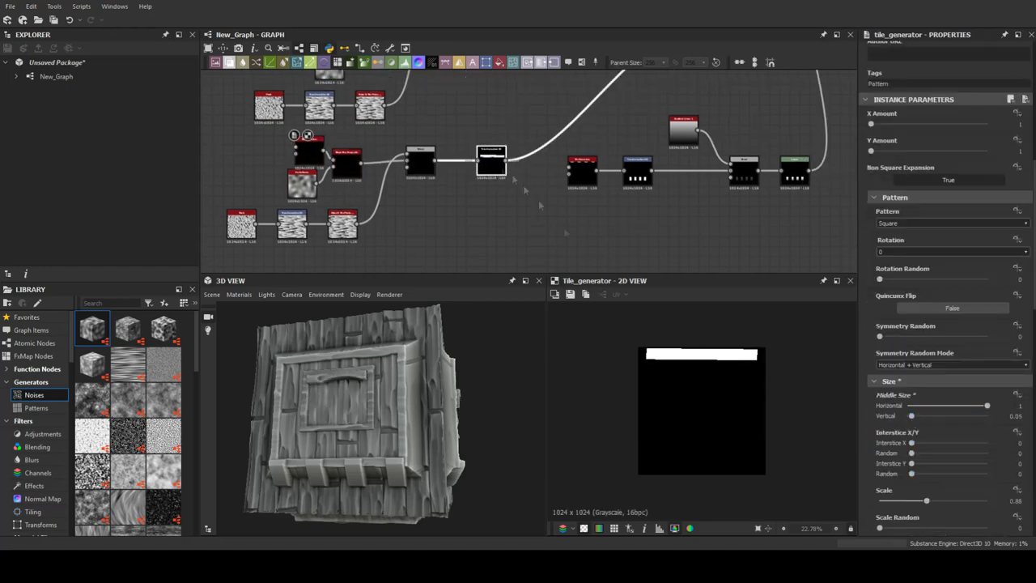
pyautogui.click(490, 160)
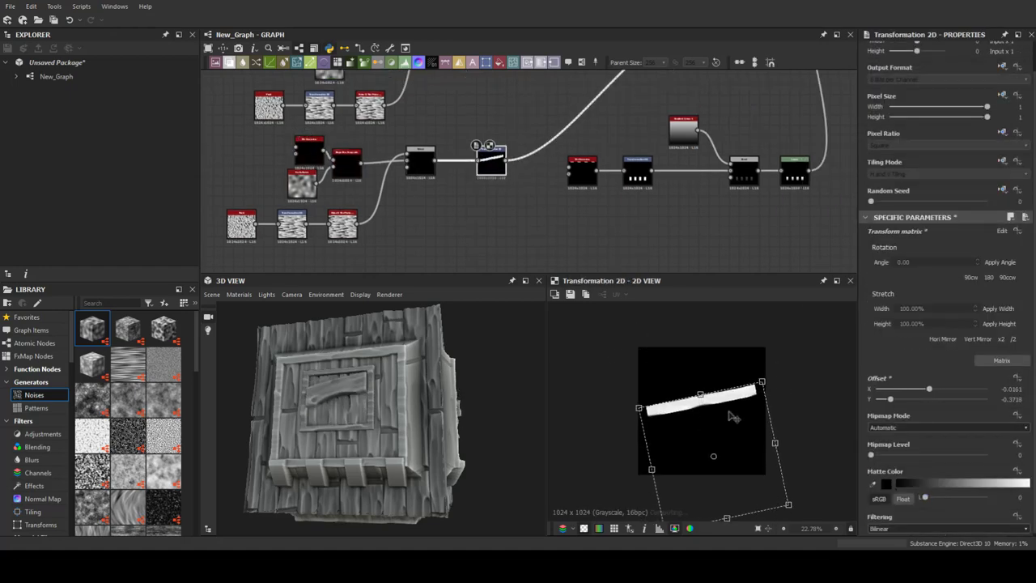
pyautogui.click(308, 150)
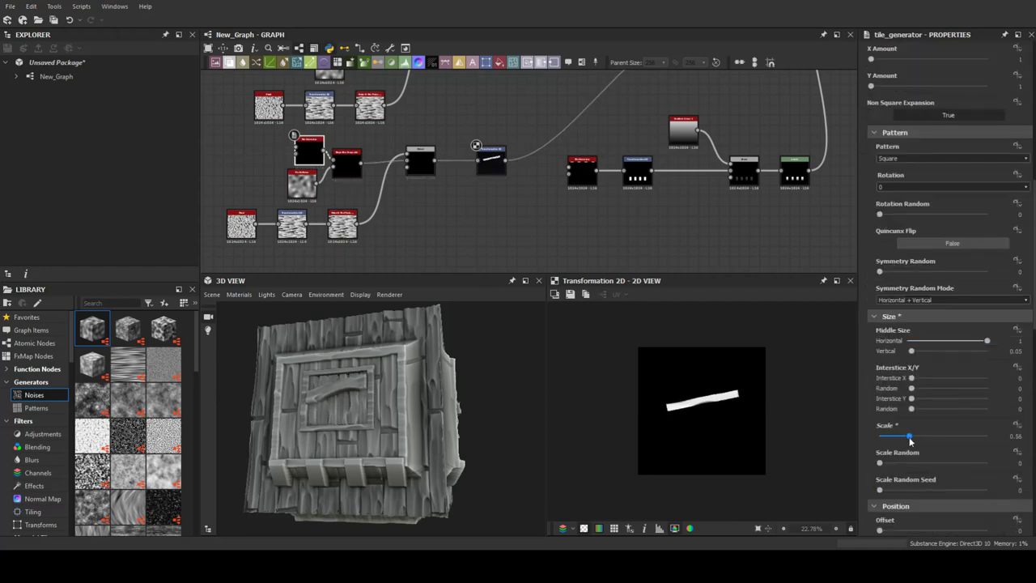
pyautogui.click(346, 161)
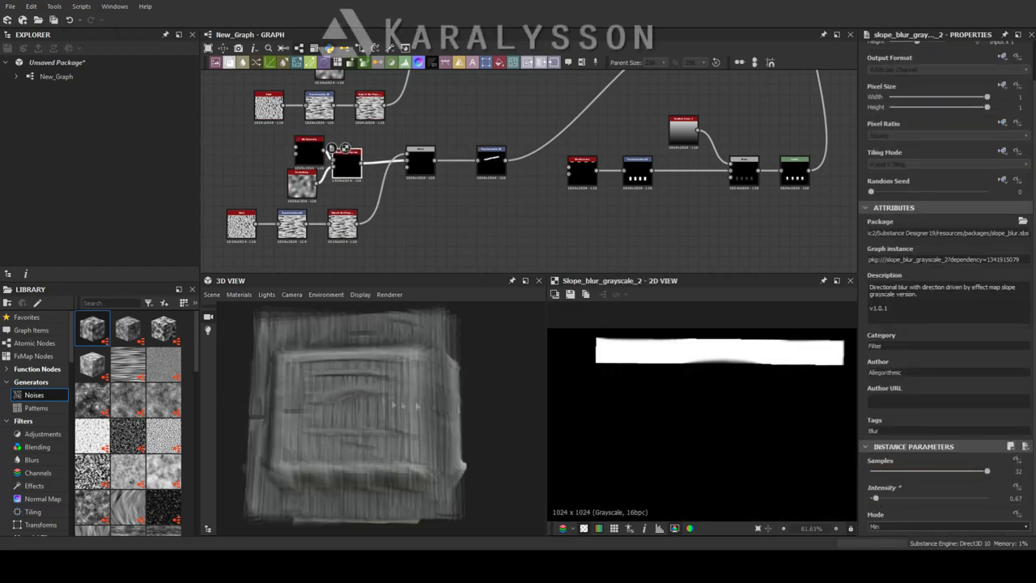
pyautogui.click(419, 191)
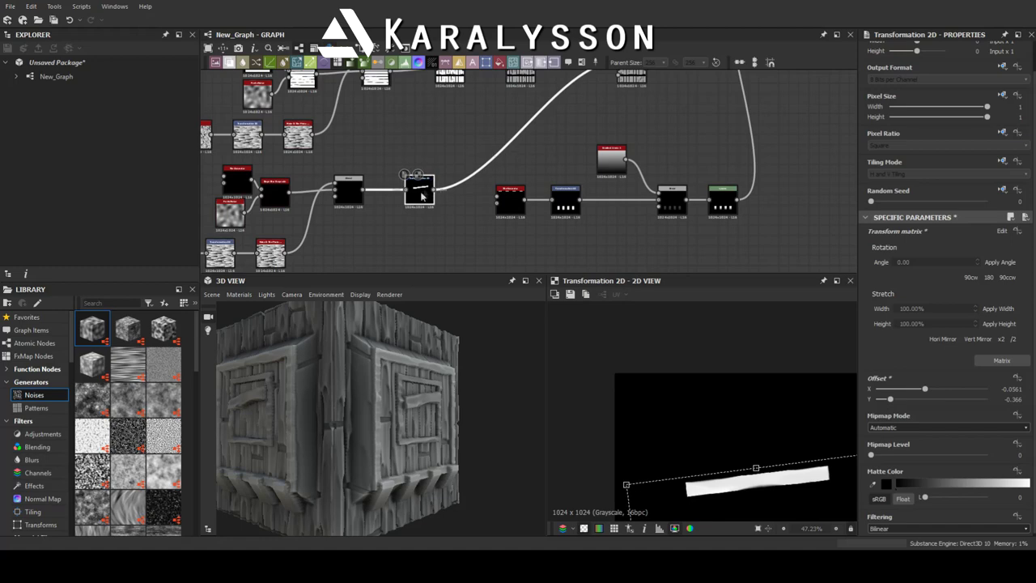
pyautogui.scroll(-2, 730, 449)
pyautogui.moveTo(738, 449); pyautogui.dragTo(729, 449)
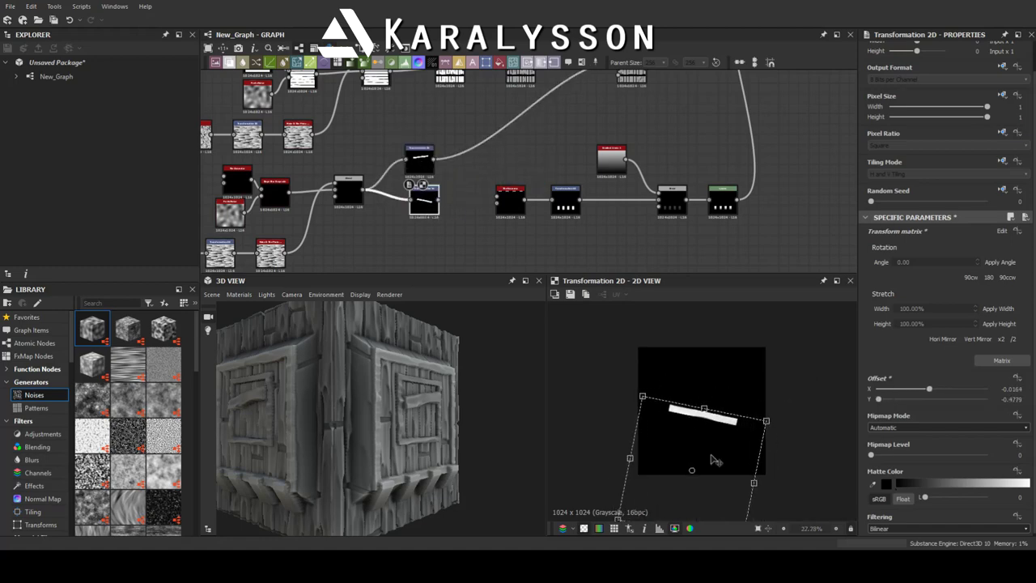
# Combine the two planks with a Blend node set to Max (Lighten).
pyautogui.press('space')
pyautogui.write('blend')
pyautogui.press('Return')
pyautogui.click(947, 302)
pyautogui.click(890, 342)
pyautogui.moveTo(389, 413); pyautogui.dragTo(460, 419)
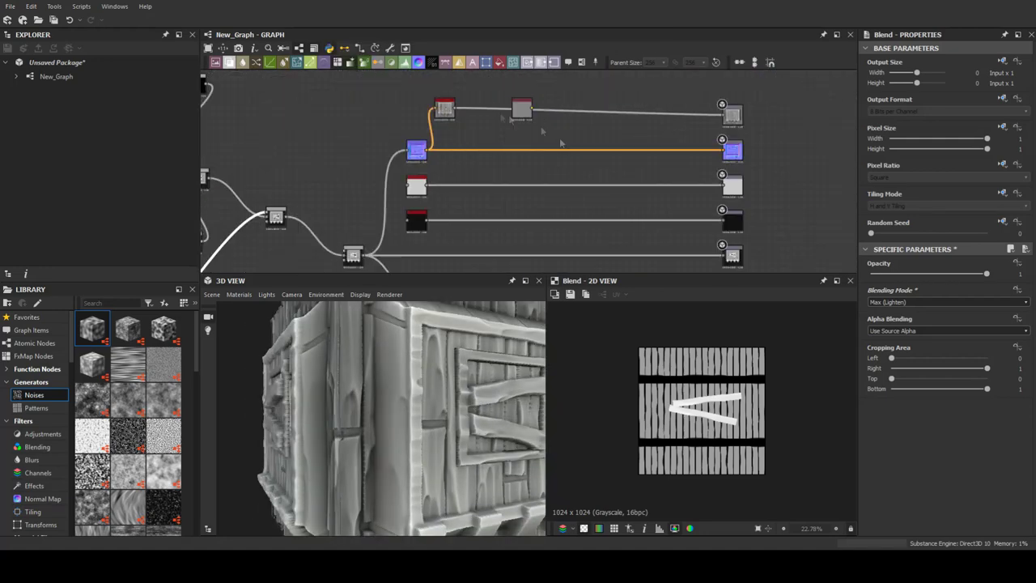
# Insert a Normal node on the crate height's normal output link.
pyautogui.press('space')
pyautogui.write('nor')
pyautogui.press('Return')
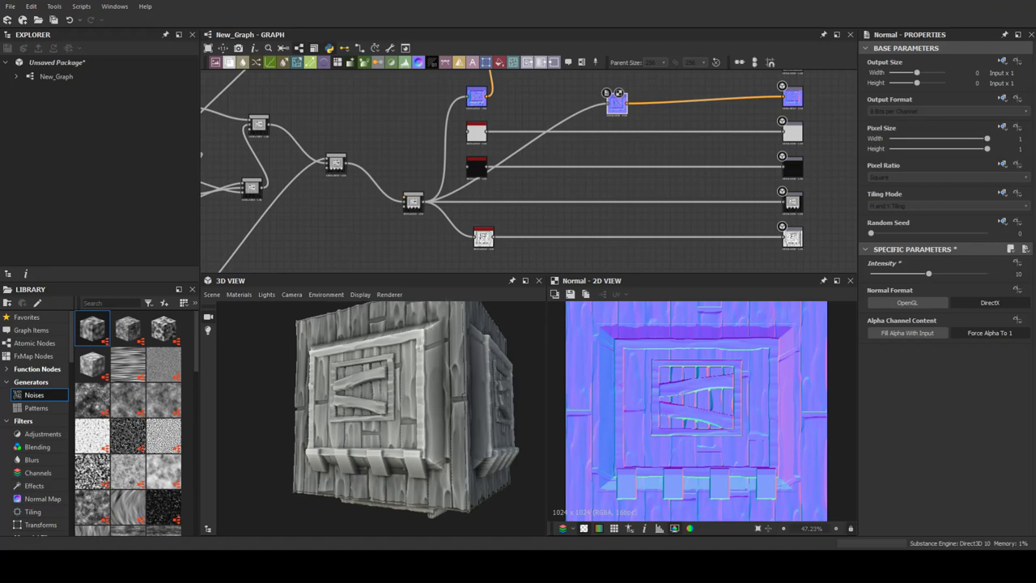
pyautogui.scroll(3, 500, 191)
# Add a Shape generator node to start the flower petals.
pyautogui.press('space')
pyautogui.write('shape')
pyautogui.press('Return')
pyautogui.scroll(-4, 937, 439)
pyautogui.click(939, 377)
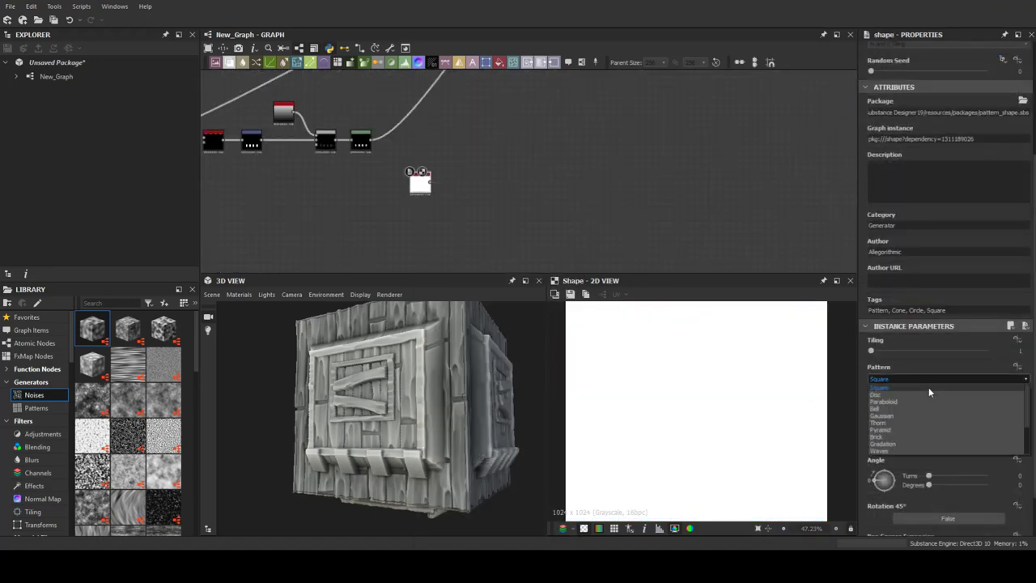
# Set the Shape to a bell pattern and chain Levels and Transformation 2D after it.
pyautogui.click(930, 393)
pyautogui.scroll(-2, 918, 378)
pyautogui.press('space')
pyautogui.press('Return')
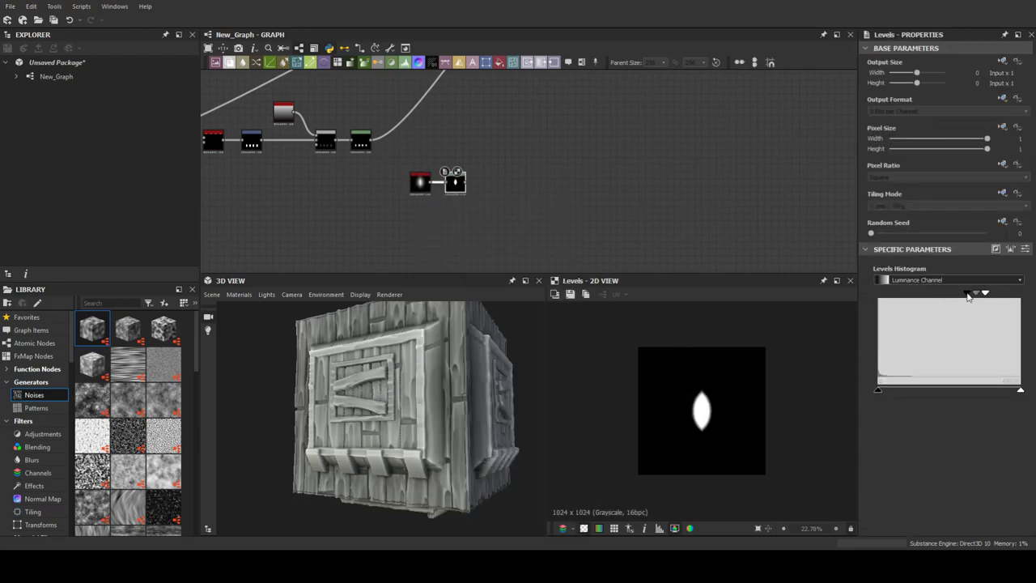
pyautogui.press('space')
pyautogui.write('transform')
pyautogui.press('Return')
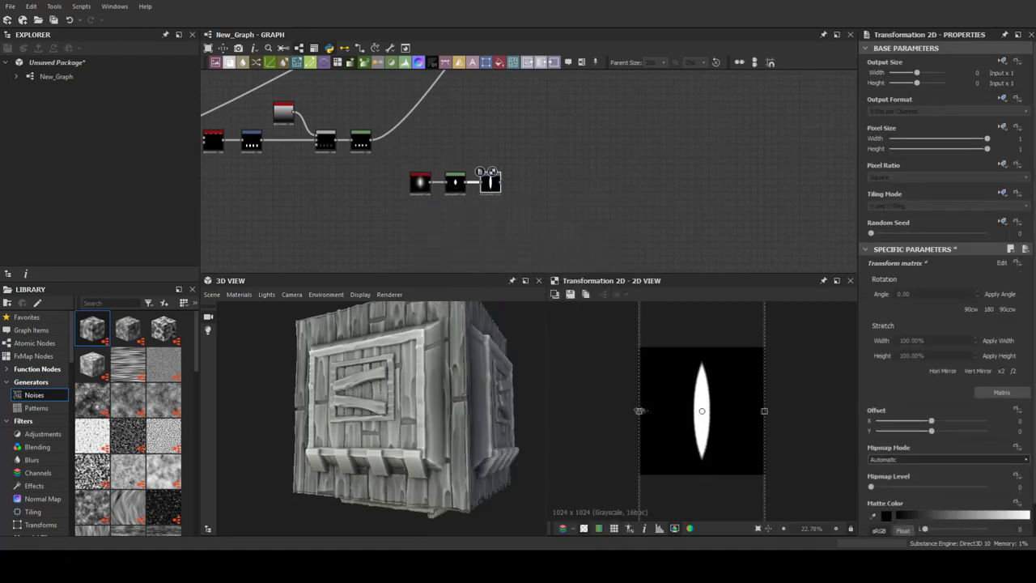
# Warp the petal with a Directional Warp driven by Perlin noise.
pyautogui.press('space')
pyautogui.write('directional warp')
pyautogui.press('Return')
pyautogui.press('space')
pyautogui.write('perlin')
pyautogui.press('Return')
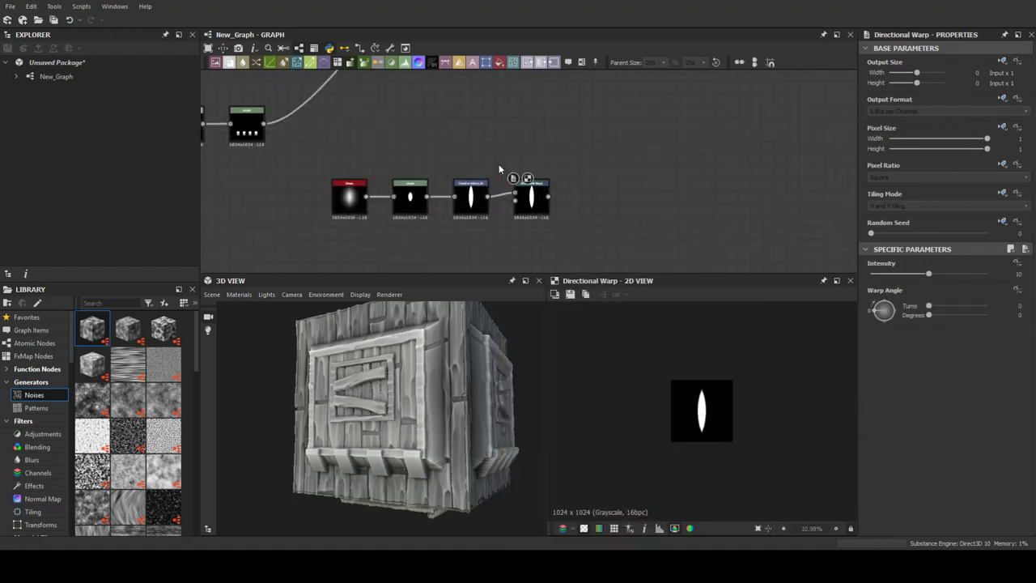
pyautogui.moveTo(489, 136); pyautogui.dragTo(515, 202)
pyautogui.click(531, 197)
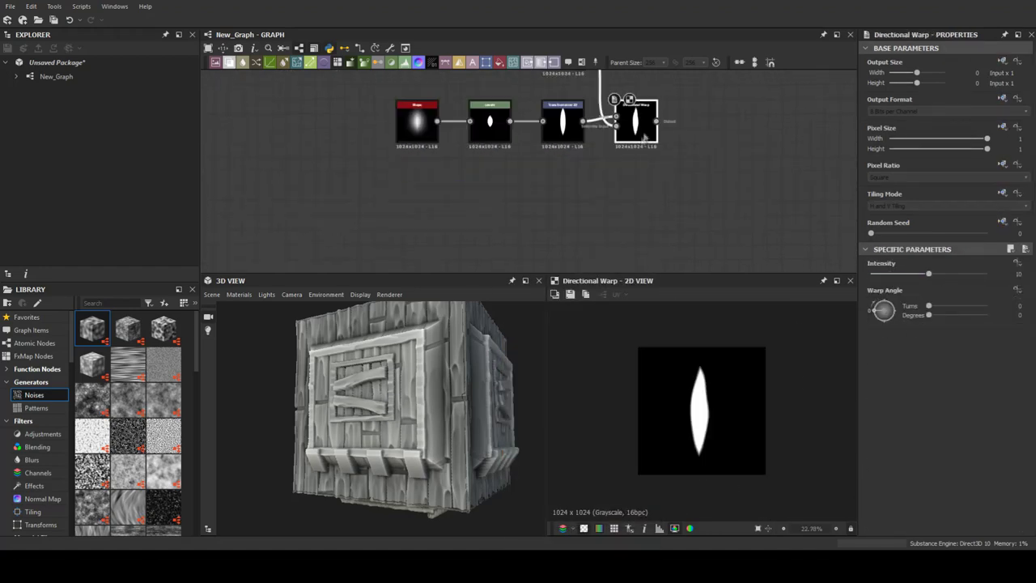
# Shade the warped petal by blending in a Gradient Linear, with Subtract mode.
pyautogui.scroll(-2, 526, 136)
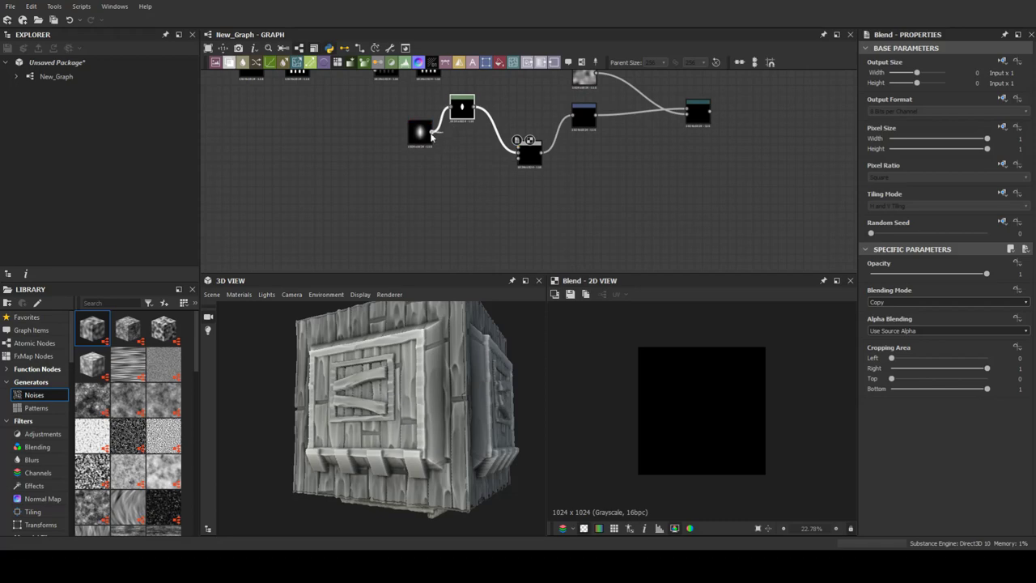
pyautogui.click(927, 302)
pyautogui.click(939, 324)
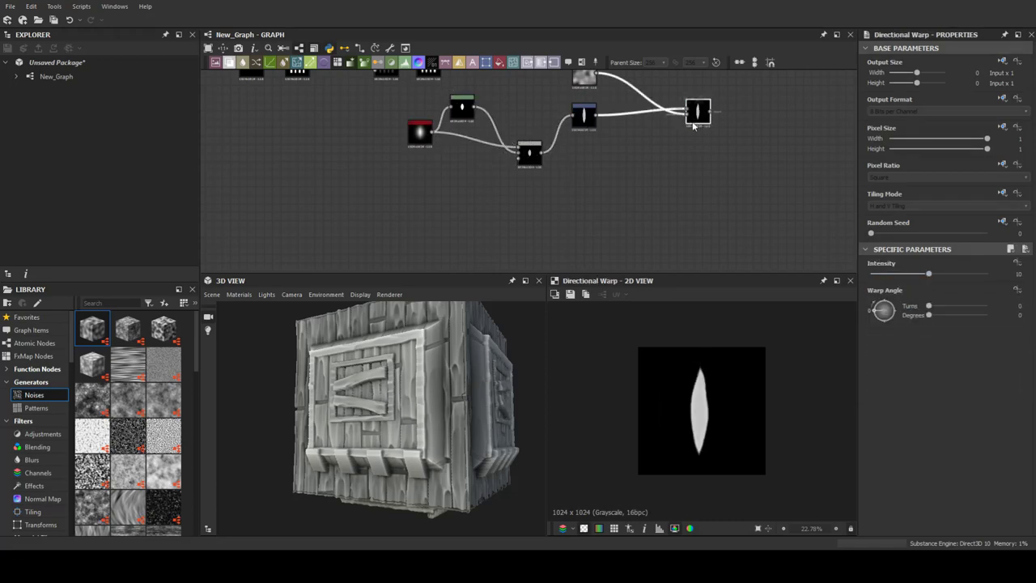
pyautogui.press('space')
pyautogui.click(732, 141)
pyautogui.doubleClick(728, 109)
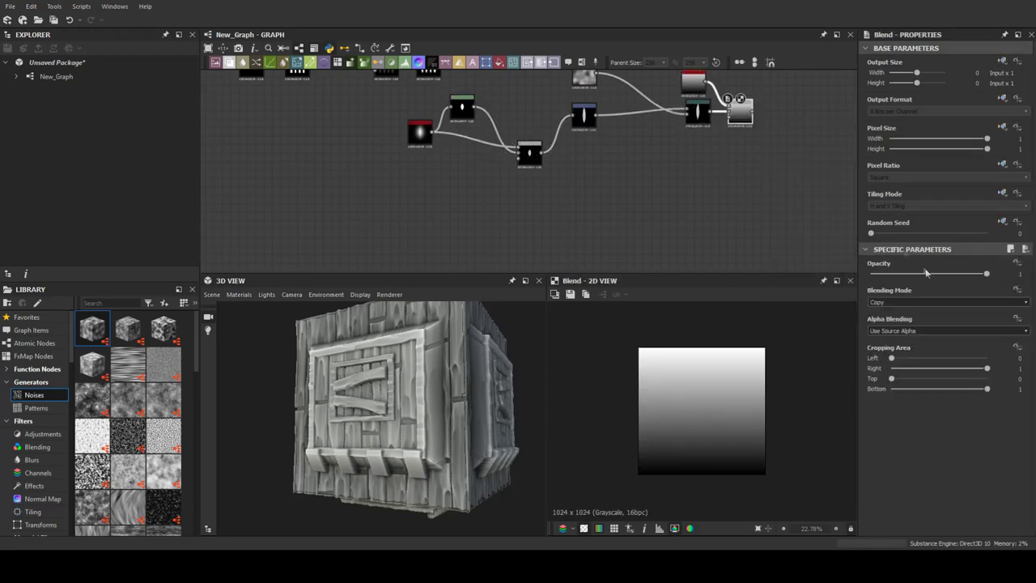
pyautogui.moveTo(697, 96); pyautogui.dragTo(665, 101, button='middle')
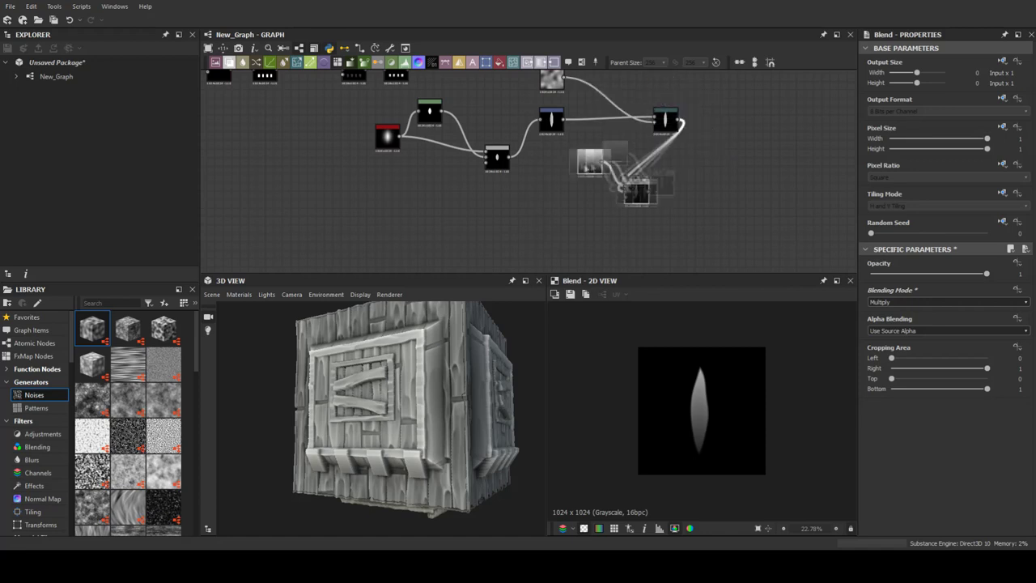
# Add a Splatter Circular node to the right of the petal chain.
pyautogui.press('space')
pyautogui.click(707, 153)
pyautogui.moveTo(707, 129); pyautogui.dragTo(749, 130)
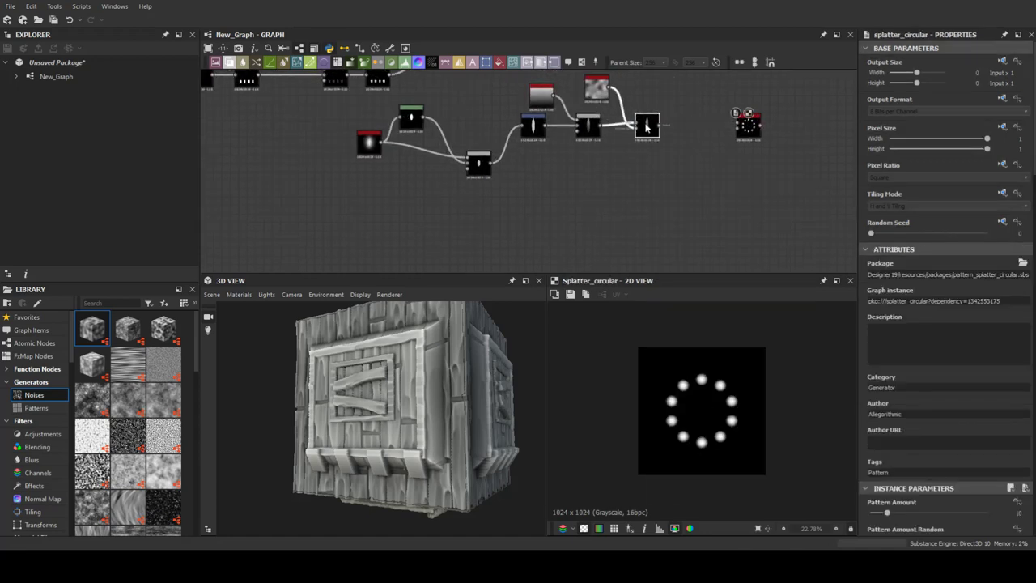
# Tune the Splatter Circular settings to radiate eight petals into a flower.
pyautogui.click(528, 171)
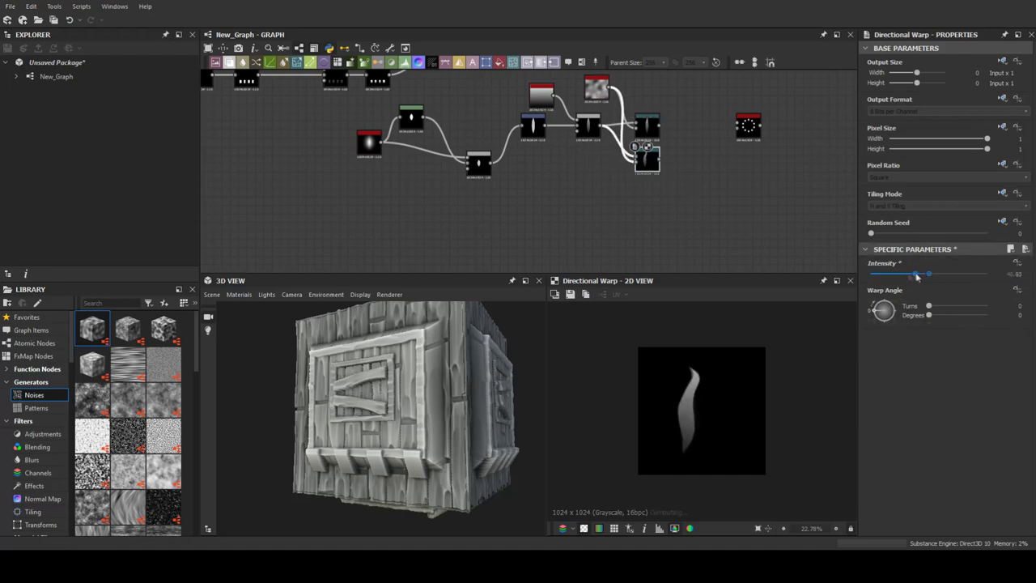
pyautogui.click(741, 127)
pyautogui.scroll(-5, 931, 323)
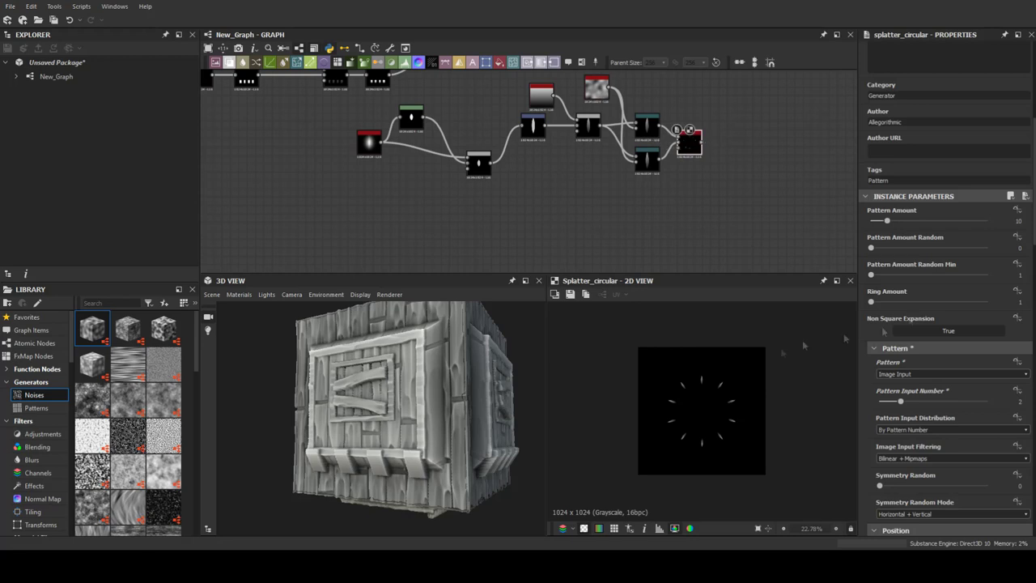
pyautogui.moveTo(886, 220); pyautogui.dragTo(872, 220)
pyautogui.scroll(-3, 931, 243)
pyautogui.scroll(-2, 931, 243)
pyautogui.scroll(10, 683, 400)
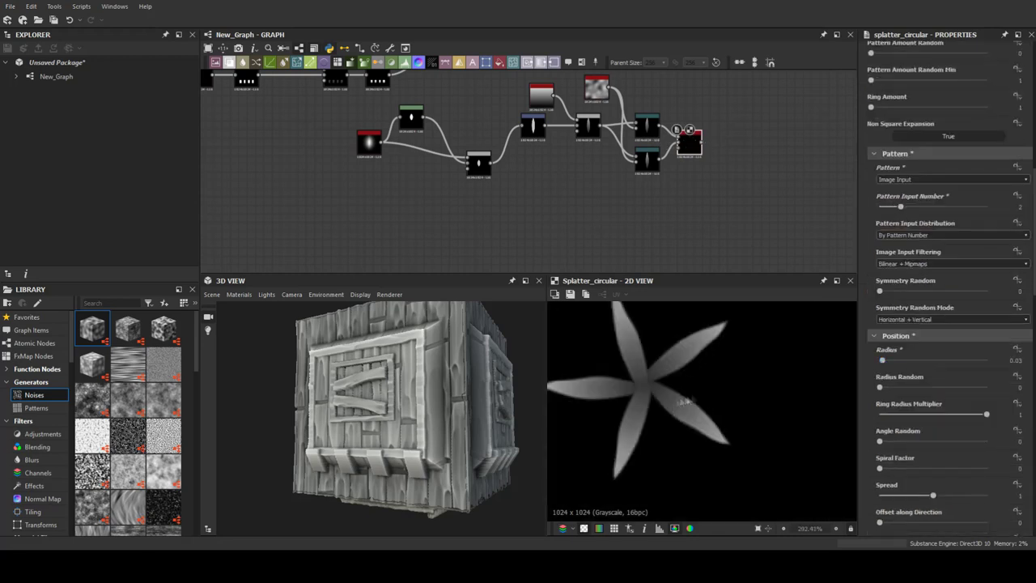
pyautogui.scroll(3, 880, 100)
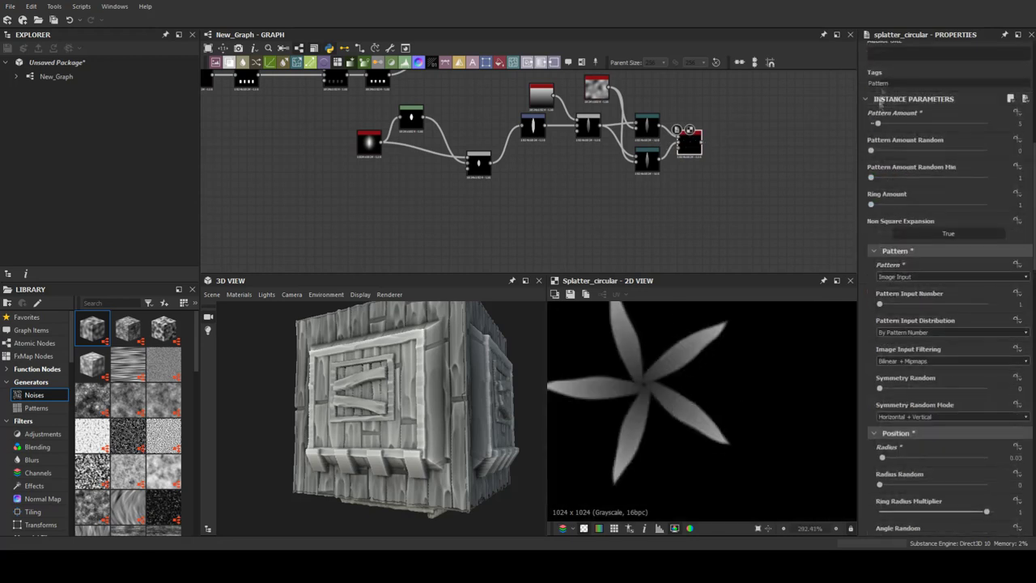
pyautogui.moveTo(894, 309)
pyautogui.mouseDown()
pyautogui.moveTo(882, 309)
pyautogui.moveTo(932, 300)
pyautogui.mouseUp()
pyautogui.scroll(-7, 899, 323)
pyautogui.scroll(-2, 906, 340)
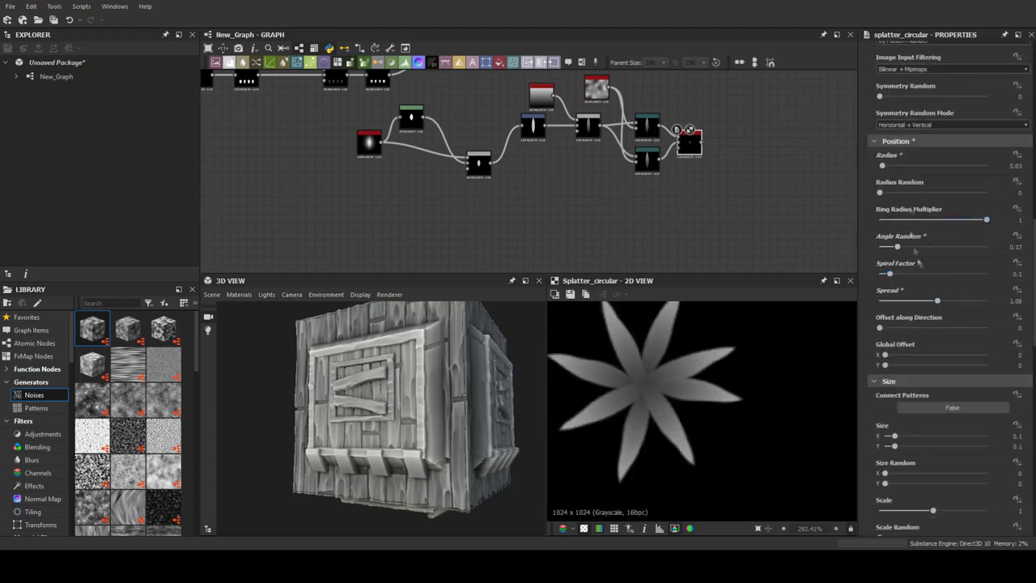
pyautogui.scroll(-8, 931, 364)
pyautogui.scroll(-3, 931, 364)
pyautogui.moveTo(879, 530); pyautogui.dragTo(916, 530)
# Scatter the flower with a Tile Sampler: X 64, Y 16, image input pattern, scale 9.7.
pyautogui.moveTo(688, 203); pyautogui.dragTo(622, 234, button='middle')
pyautogui.moveTo(636, 171); pyautogui.dragTo(654, 186)
pyautogui.click(670, 201)
pyautogui.moveTo(898, 376); pyautogui.dragTo(987, 377)
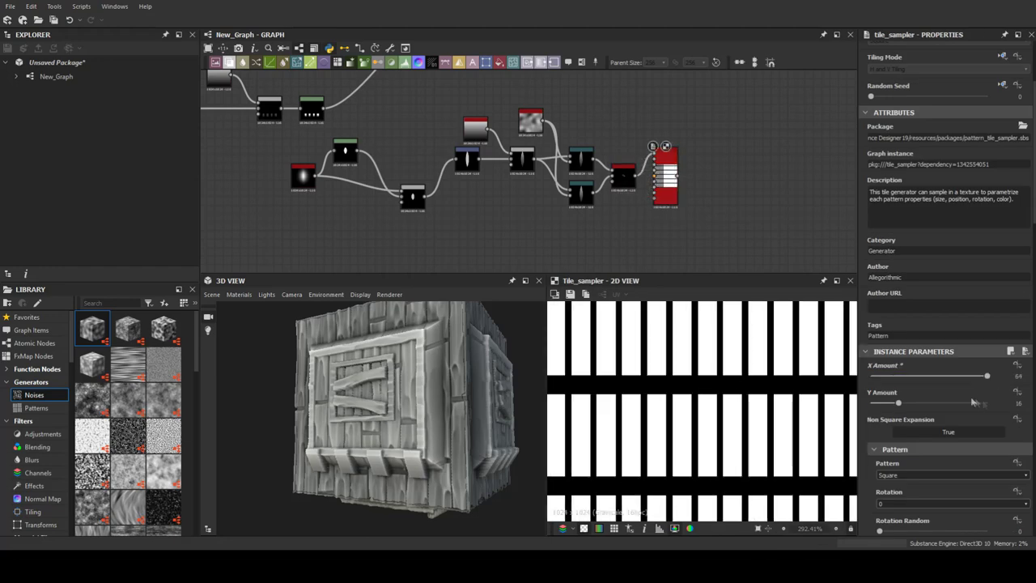
pyautogui.moveTo(899, 402); pyautogui.dragTo(987, 402)
pyautogui.click(951, 475)
pyautogui.click(931, 492)
pyautogui.scroll(-5, 947, 405)
pyautogui.moveTo(890, 430); pyautogui.dragTo(984, 430)
pyautogui.scroll(-1, 955, 437)
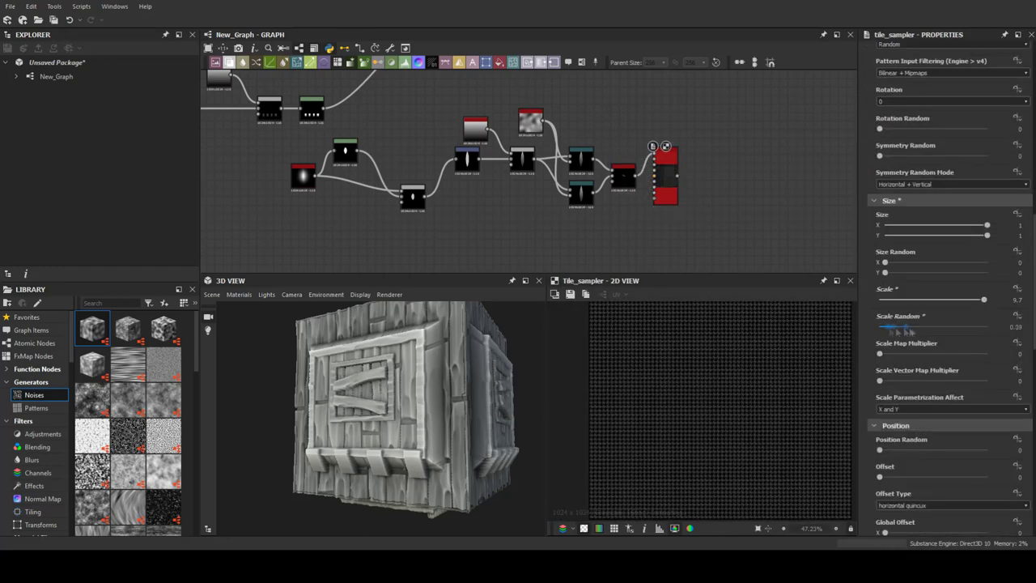
pyautogui.scroll(-3, 938, 453)
pyautogui.scroll(-3, 931, 465)
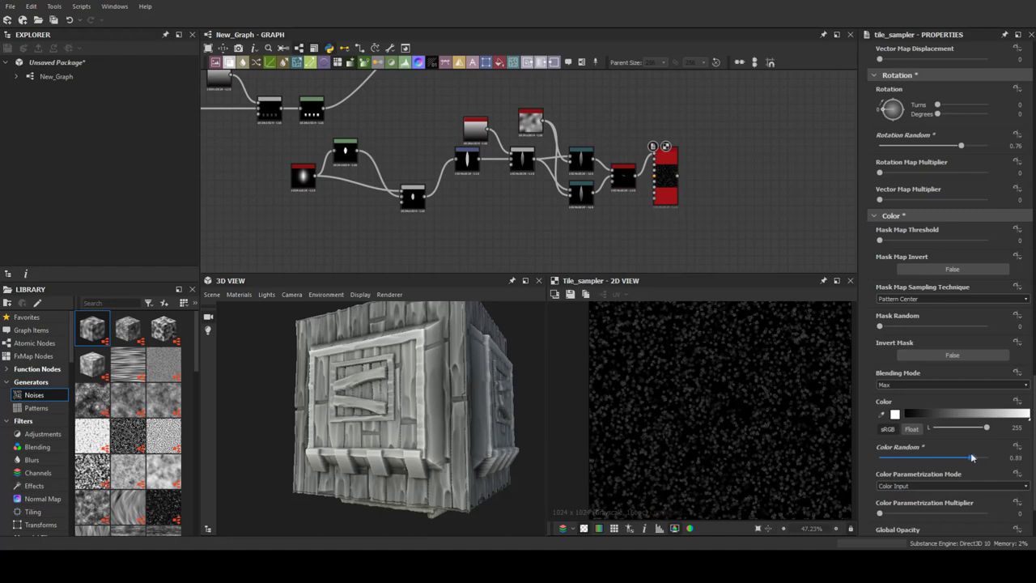
# Preview the hbao ambient occlusion result and move its node aside.
pyautogui.moveTo(665, 174); pyautogui.dragTo(619, 153)
pyautogui.scroll(-2, 619, 154)
pyautogui.moveTo(647, 211); pyautogui.dragTo(710, 213)
pyautogui.scroll(1, 631, 134)
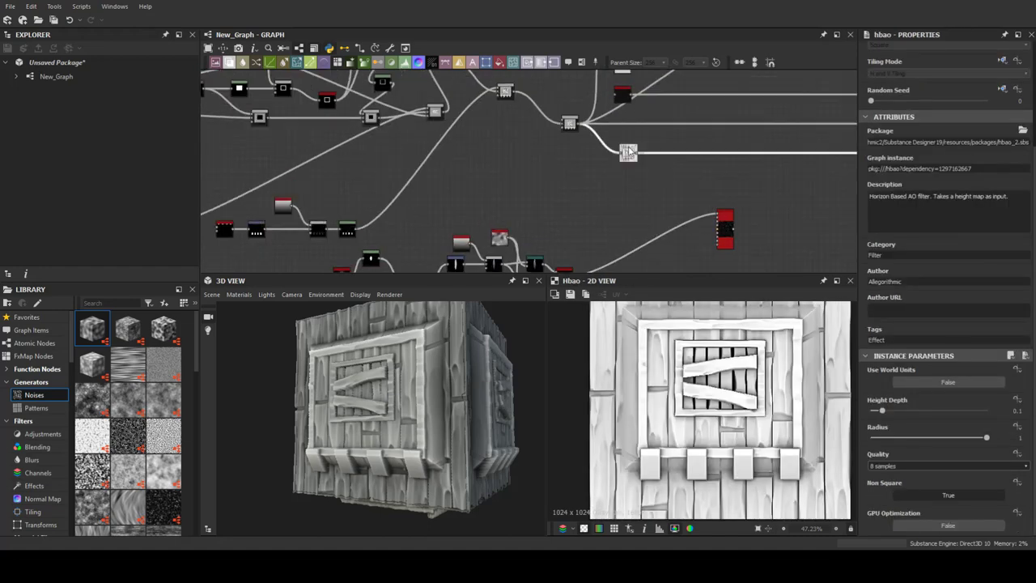
# Add a Levels node after hbao, tightened into high-contrast black-and-white crate edges.
pyautogui.rightClick(629, 157)
pyautogui.rightClick(562, 174)
pyautogui.click(568, 180)
pyautogui.moveTo(569, 180); pyautogui.dragTo(668, 178)
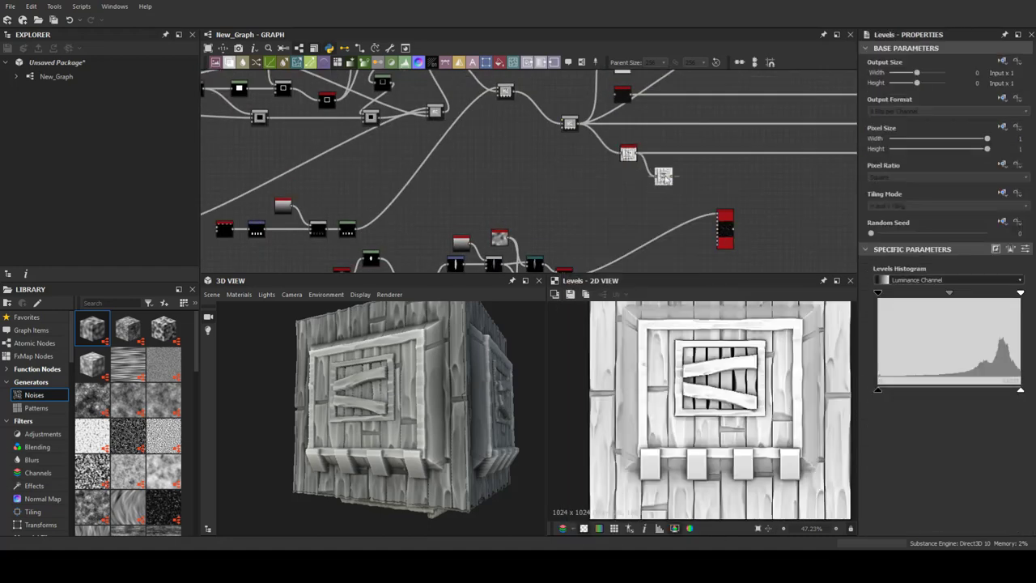
pyautogui.moveTo(878, 293); pyautogui.dragTo(939, 292)
pyautogui.moveTo(1020, 292); pyautogui.dragTo(984, 295)
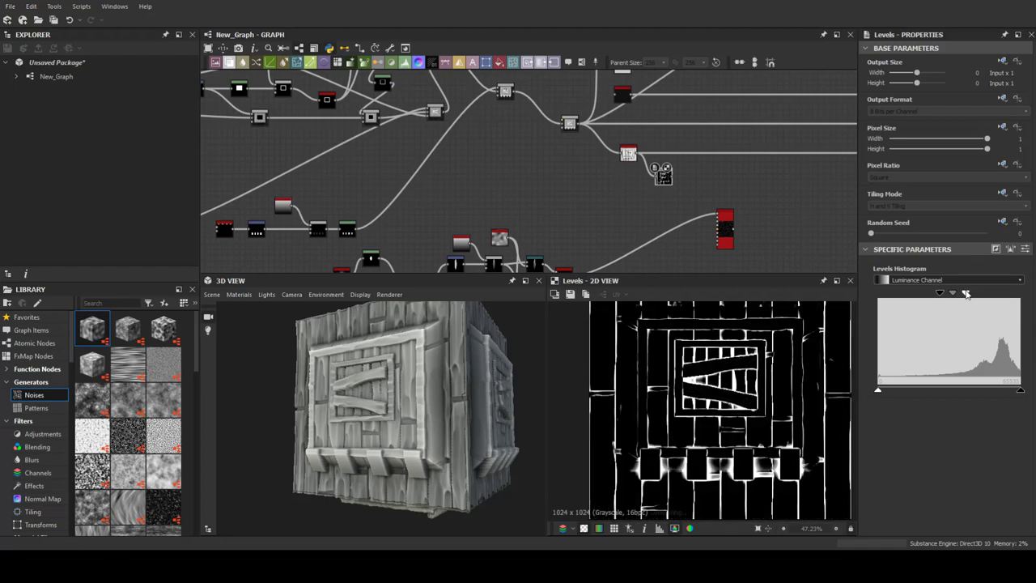
# Raise the Tile Sampler scale to 20 for sparse, visible flowers.
pyautogui.scroll(1, 726, 250)
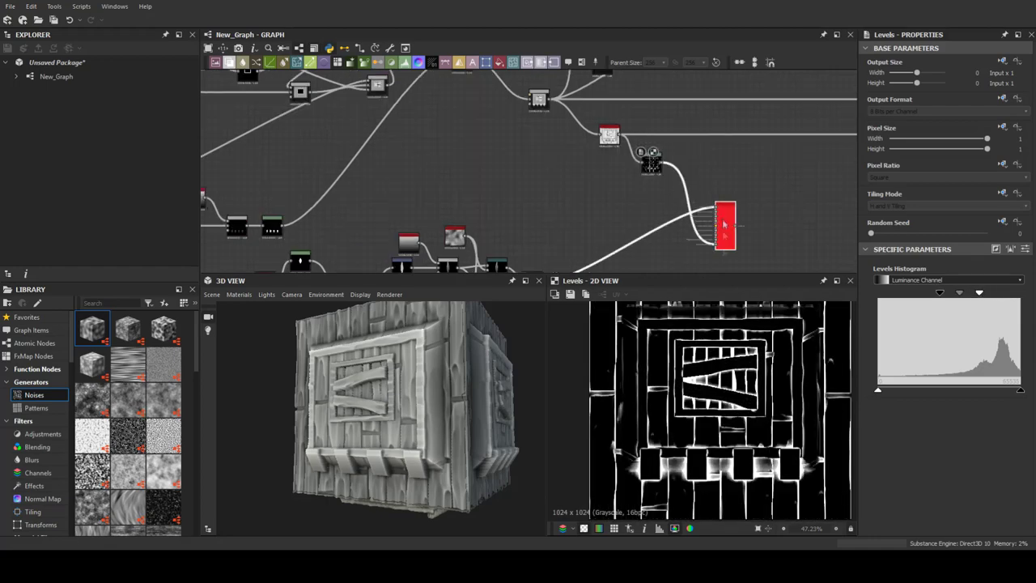
pyautogui.doubleClick(724, 224)
pyautogui.scroll(2, 725, 224)
pyautogui.scroll(-5, 954, 431)
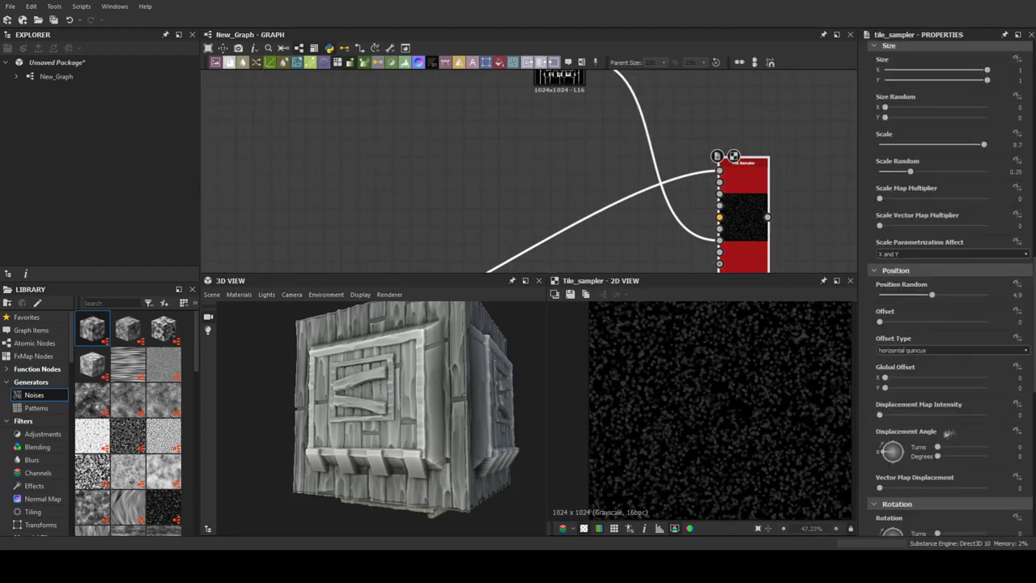
pyautogui.scroll(-5, 954, 432)
pyautogui.click(914, 369)
pyautogui.scroll(10, 888, 285)
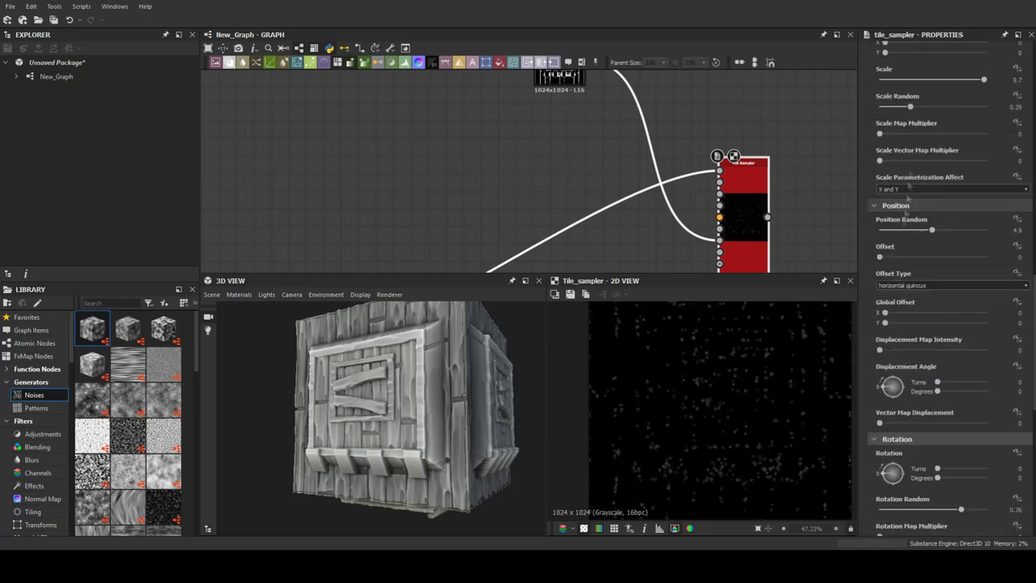
pyautogui.scroll(1, 889, 286)
pyautogui.scroll(-5, 603, 162)
pyautogui.scroll(3, 576, 226)
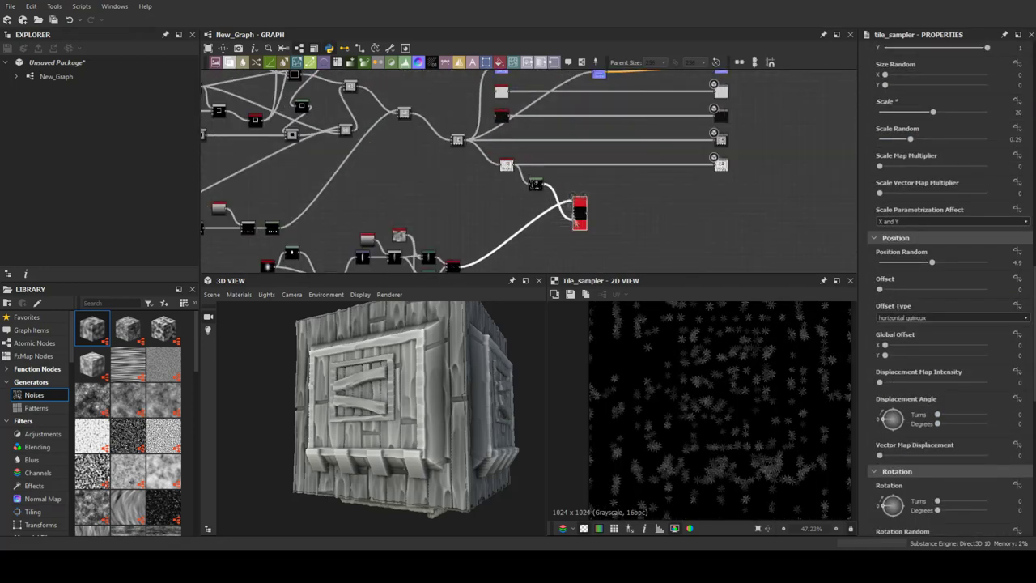
# Reposition the hbao and Levels pair beside the other nodes.
pyautogui.moveTo(570, 193); pyautogui.dragTo(507, 171)
pyautogui.moveTo(571, 196); pyautogui.dragTo(476, 186)
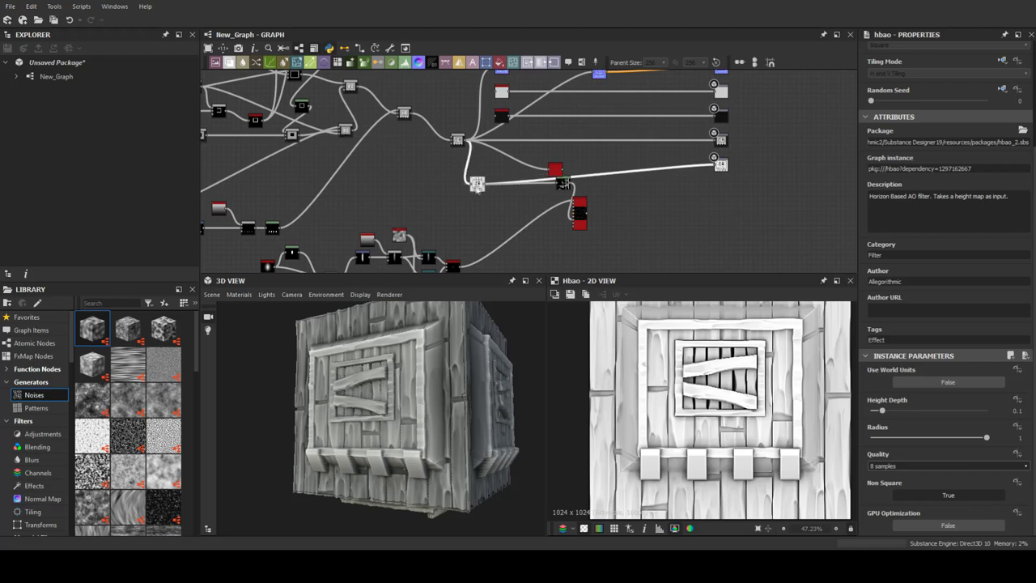
pyautogui.scroll(-2, 432, 159)
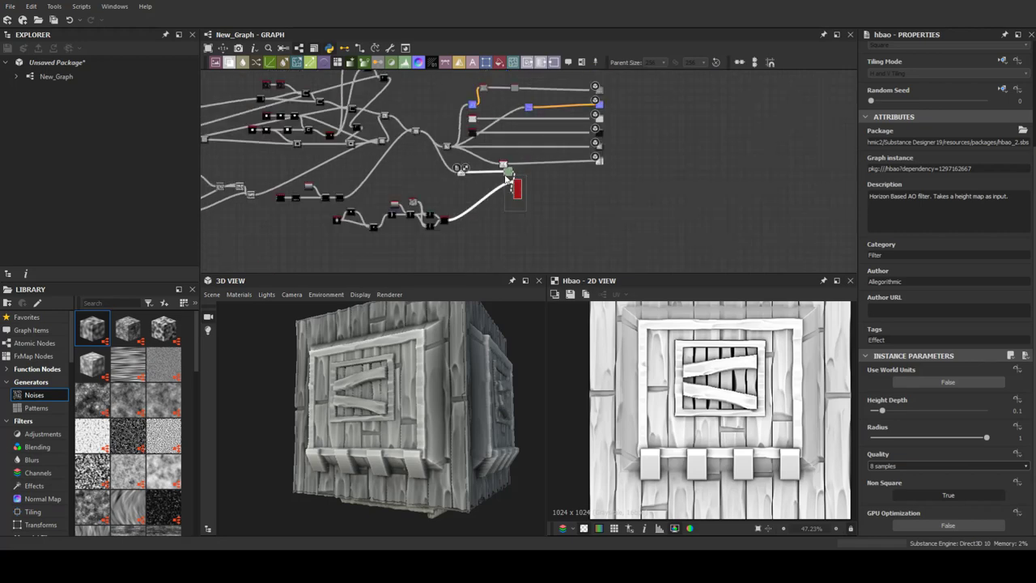
pyautogui.scroll(3, 485, 142)
pyautogui.press('space')
# Soften the star scatter with a Blur HQ Grayscale node after the Tile Sampler.
pyautogui.write('height')
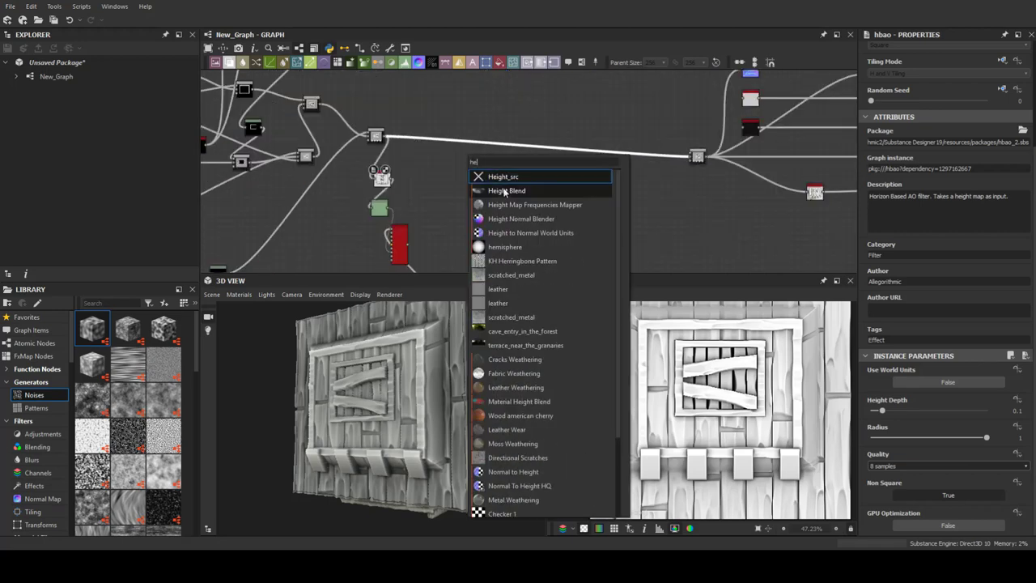
pyautogui.press('Return')
pyautogui.hotkey('ctrl', 'z')
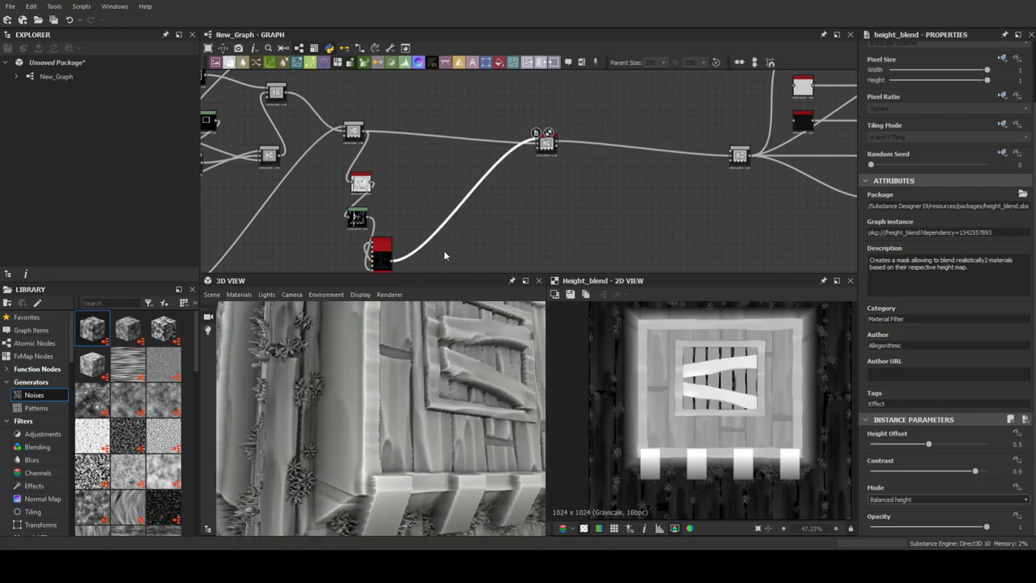
pyautogui.press('space')
pyautogui.write('blur')
pyautogui.click(477, 243)
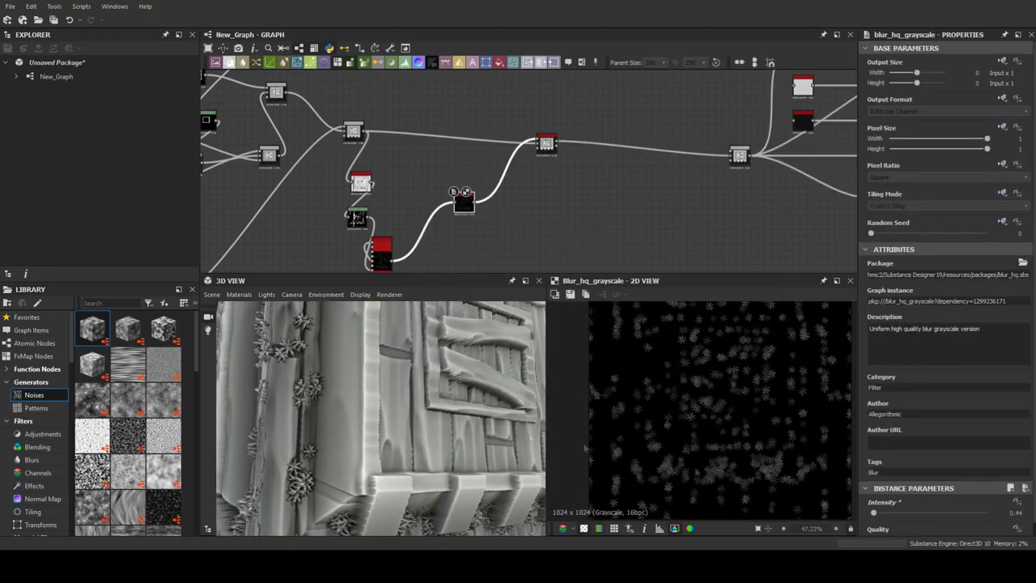
# Add a Levels node between the blurred stars and the Height Blend.
pyautogui.moveTo(405, 437); pyautogui.dragTo(335, 446)
pyautogui.scroll(3, 510, 178)
pyautogui.doubleClick(571, 113)
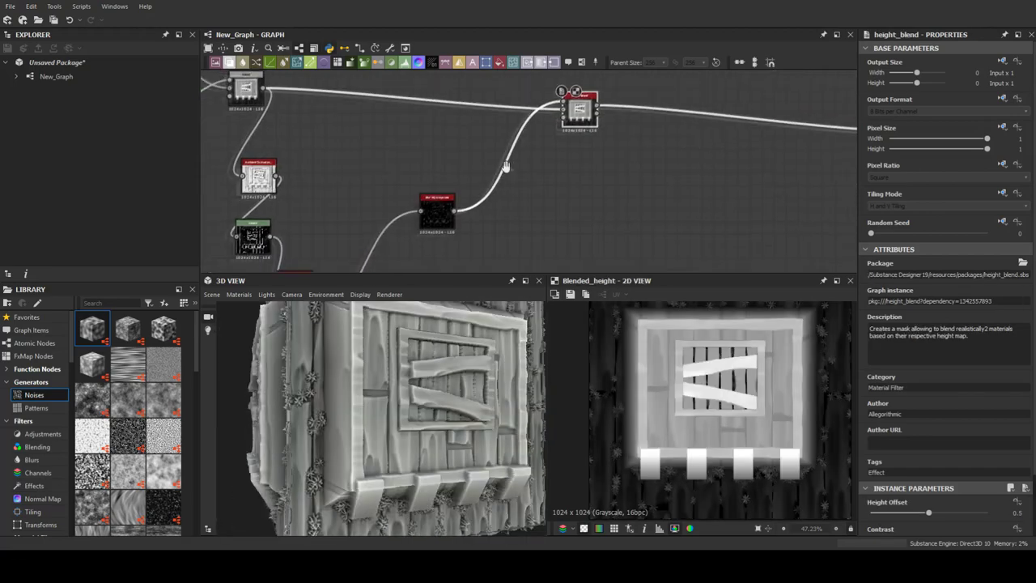
pyautogui.scroll(-3, 936, 443)
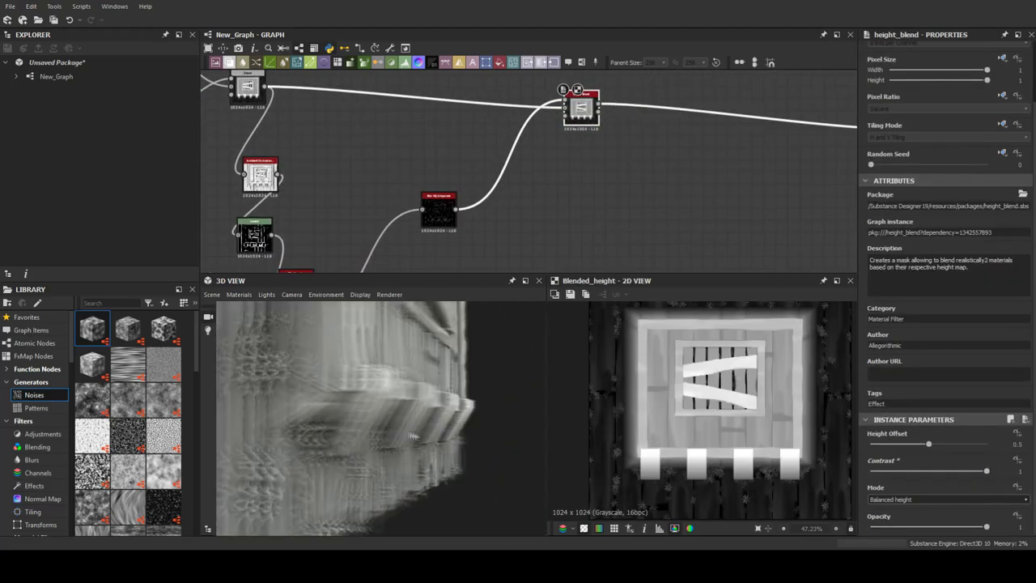
pyautogui.moveTo(438, 210); pyautogui.dragTo(392, 229)
pyautogui.press('space')
pyautogui.press('Return')
# Preview the Height Blend and Blend outputs to check the flowers on the crate.
pyautogui.moveTo(348, 405); pyautogui.dragTo(421, 395)
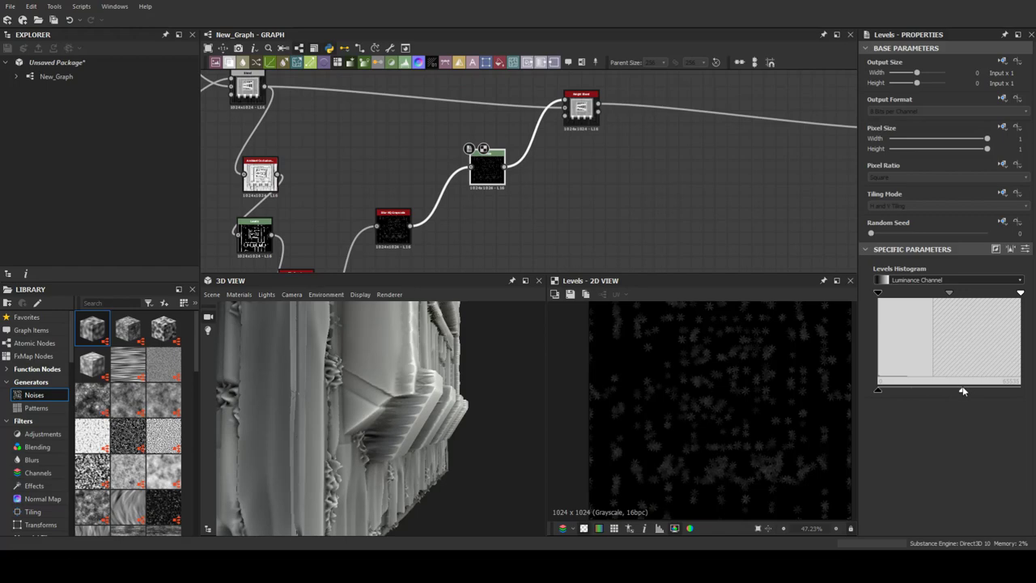
pyautogui.scroll(2, 422, 395)
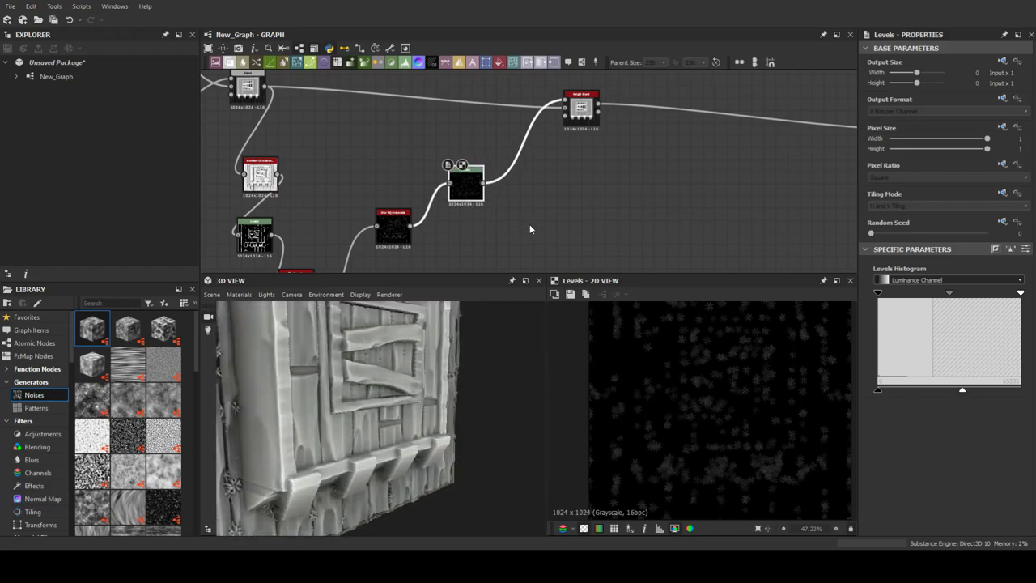
pyautogui.scroll(-2, 523, 195)
pyautogui.moveTo(466, 154); pyautogui.dragTo(479, 228, button='middle')
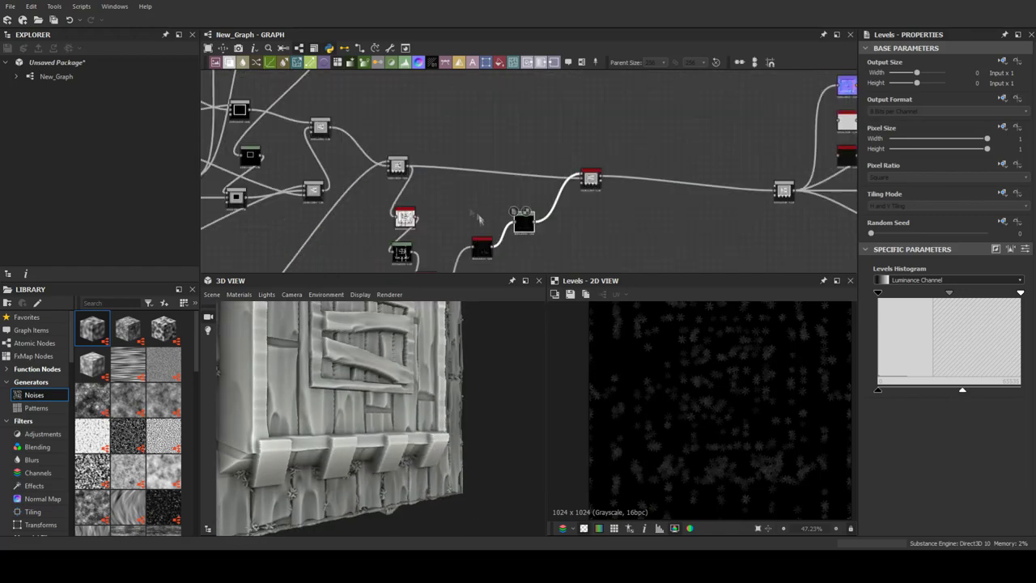
pyautogui.moveTo(326, 135); pyautogui.dragTo(453, 169, button='middle')
pyautogui.click(527, 173)
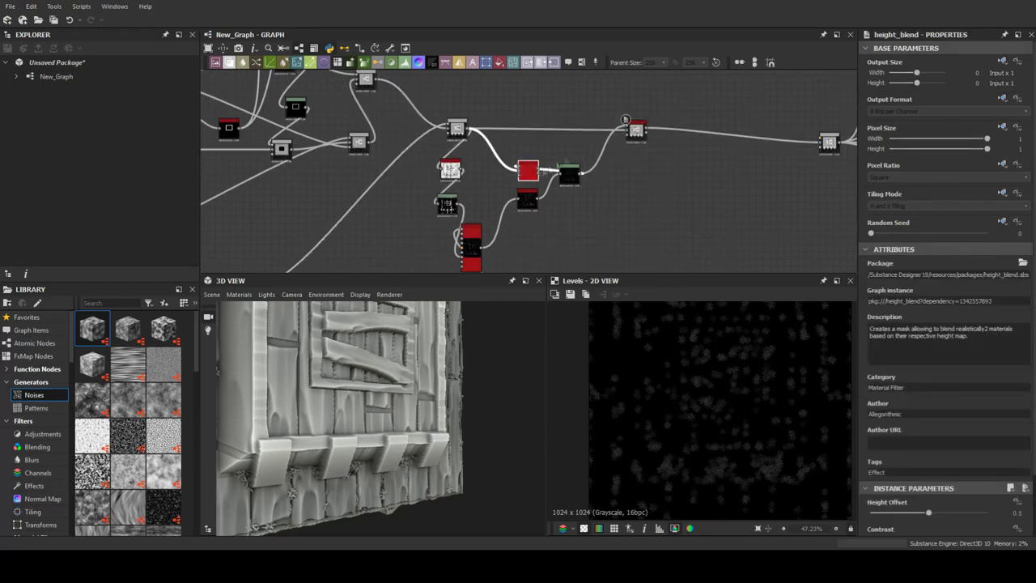
pyautogui.moveTo(527, 173); pyautogui.dragTo(574, 164, button='middle')
pyautogui.doubleClick(540, 144)
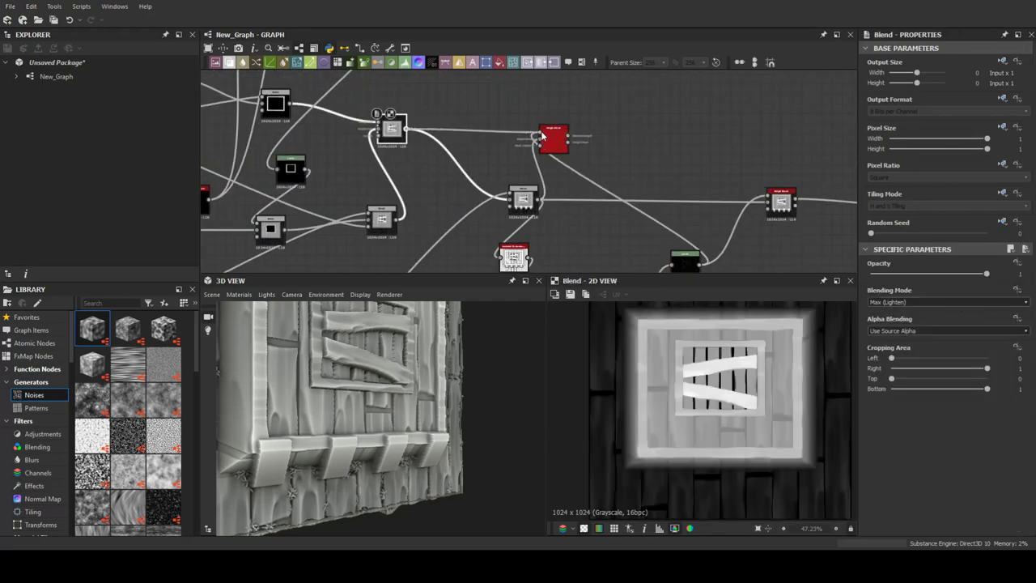
pyautogui.doubleClick(391, 130)
pyautogui.scroll(-3, 482, 133)
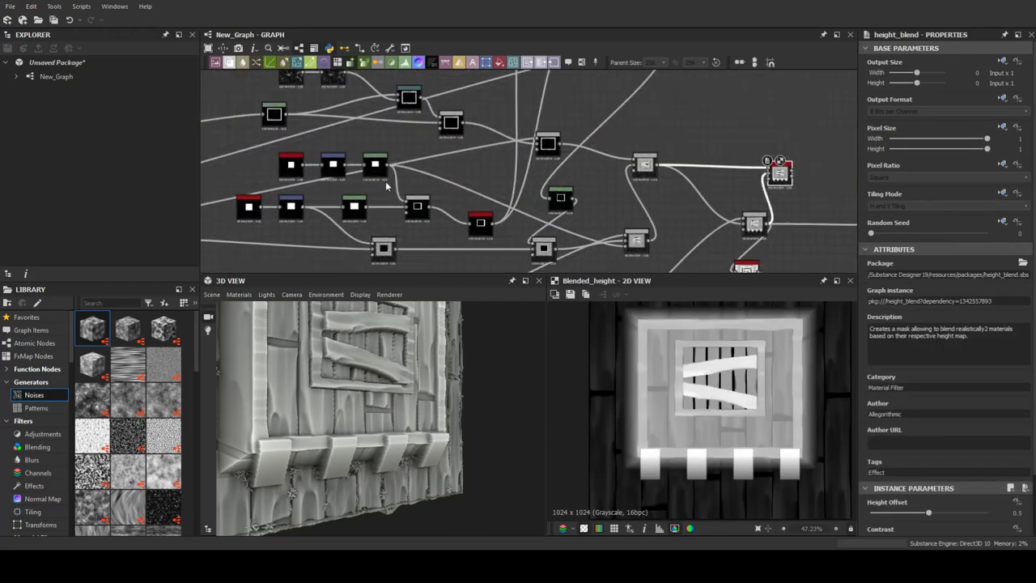
pyautogui.moveTo(481, 133); pyautogui.dragTo(682, 164, button='middle')
pyautogui.press('f')
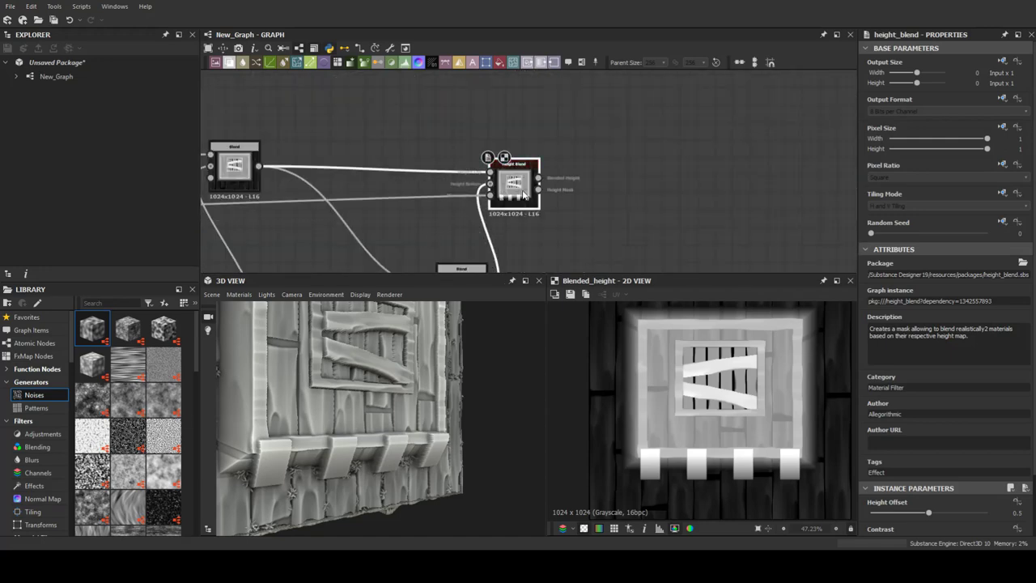
# Connect the crate height into the Height Blend, set Height Offset to about 0.93, and add Perlin Noise.
pyautogui.scroll(-2, 942, 364)
pyautogui.moveTo(928, 444); pyautogui.dragTo(974, 444)
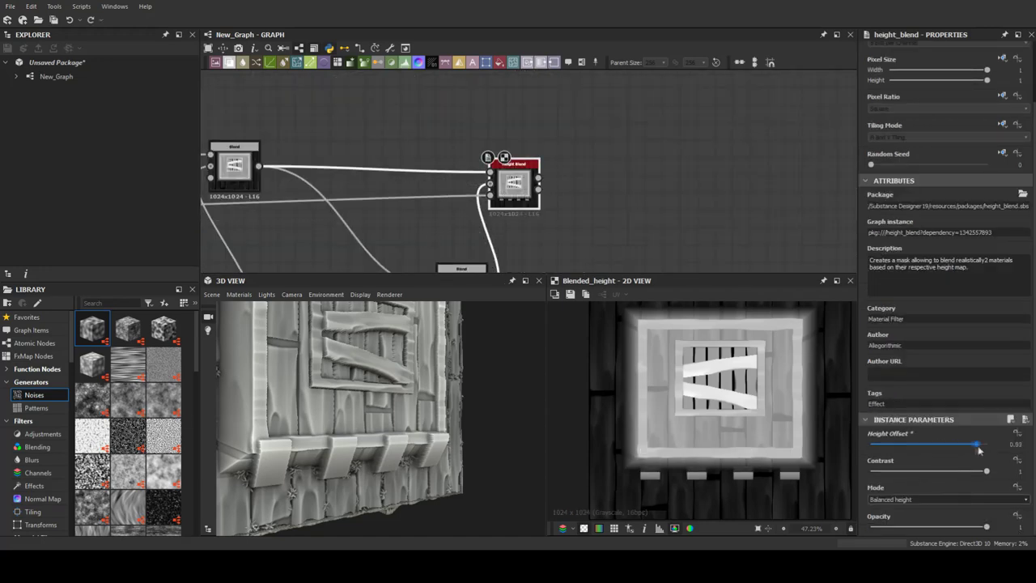
pyautogui.scroll(-5, 486, 162)
pyautogui.scroll(3, 460, 92)
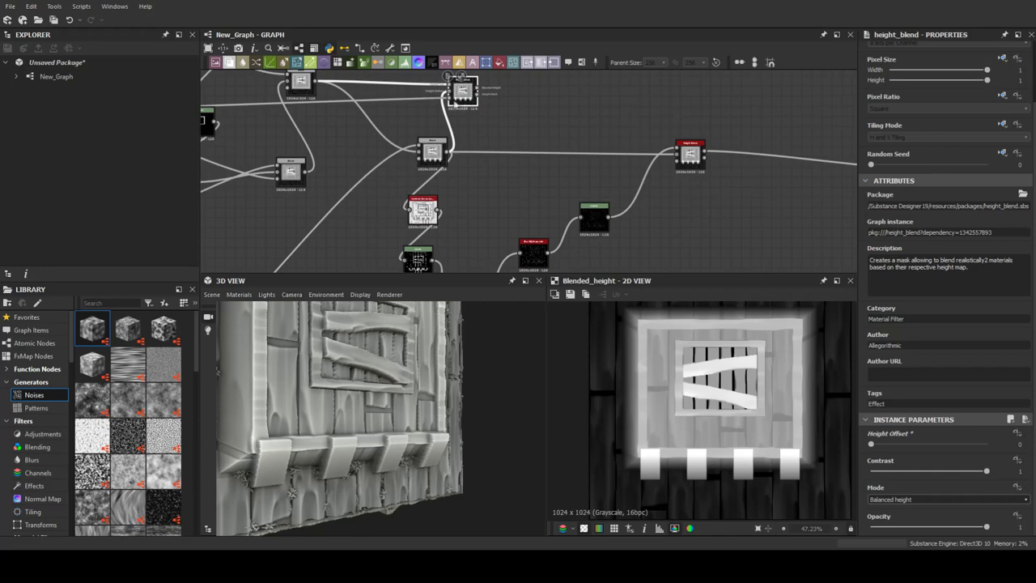
pyautogui.moveTo(534, 142); pyautogui.dragTo(547, 142)
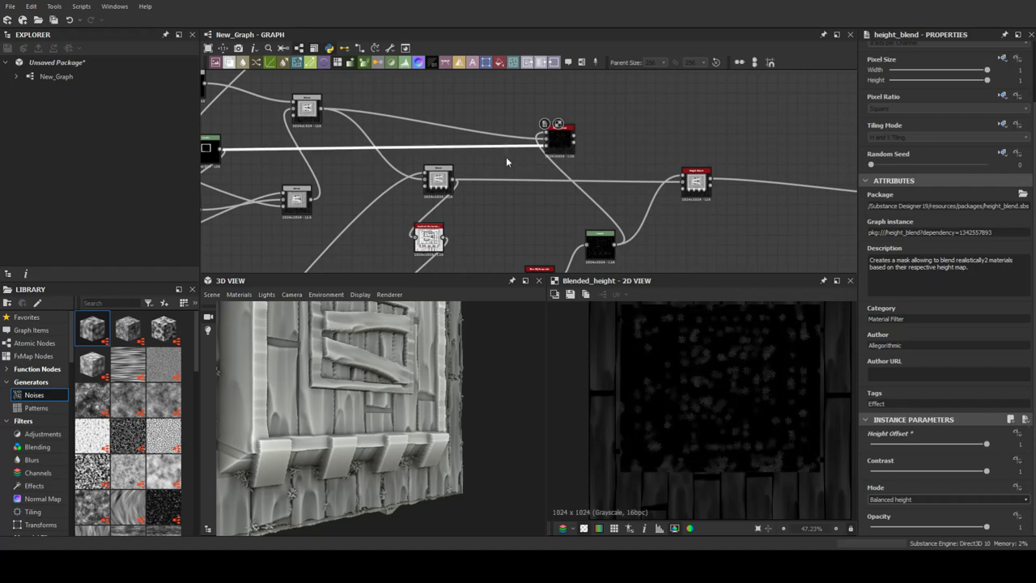
pyautogui.scroll(-2, 689, 234)
pyautogui.scroll(5, 559, 141)
pyautogui.scroll(-3, 559, 142)
pyautogui.moveTo(985, 444)
pyautogui.mouseDown()
pyautogui.moveTo(900, 442)
pyautogui.moveTo(978, 446)
pyautogui.mouseUp()
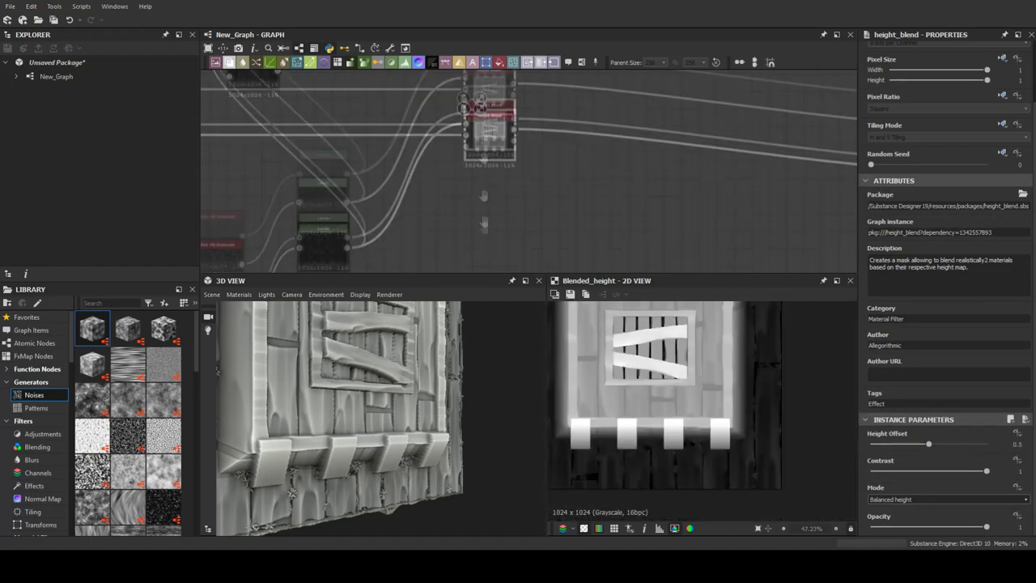
pyautogui.press('space')
pyautogui.click(526, 240)
# Coarsen the Perlin Noise to scale 7 and multiply it with a Clouds 2 noise.
pyautogui.moveTo(914, 469); pyautogui.dragTo(886, 469)
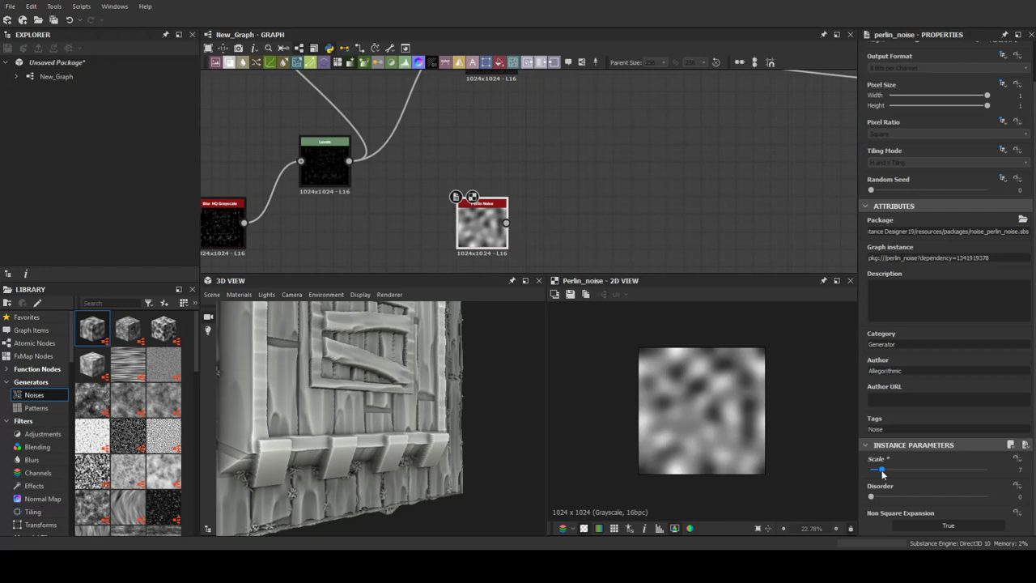
pyautogui.press('space')
pyautogui.click(524, 231)
pyautogui.press('space')
pyautogui.write('clou')
pyautogui.click(527, 244)
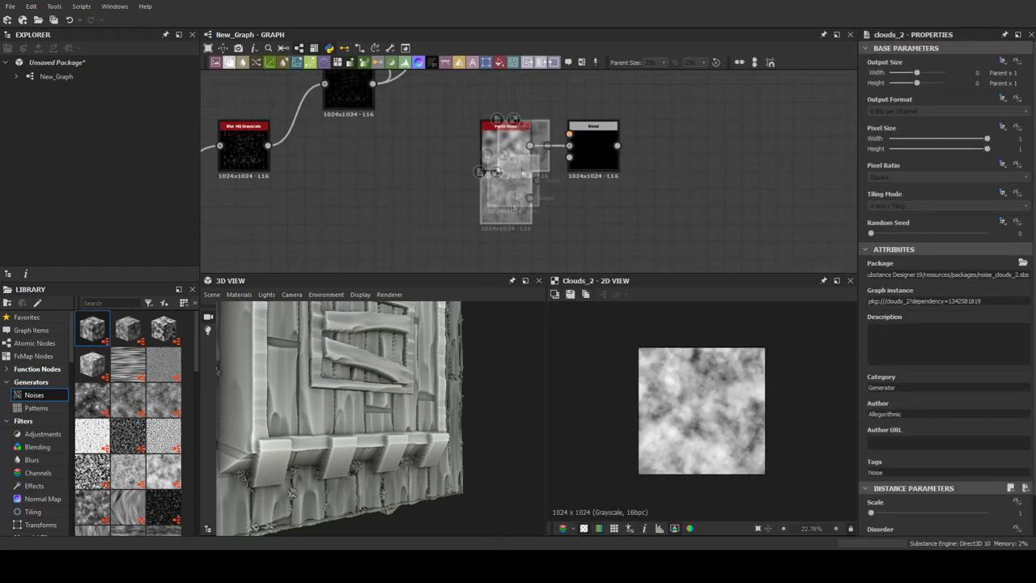
pyautogui.click(589, 153)
pyautogui.scroll(-3, 946, 302)
pyautogui.scroll(-4, 631, 130)
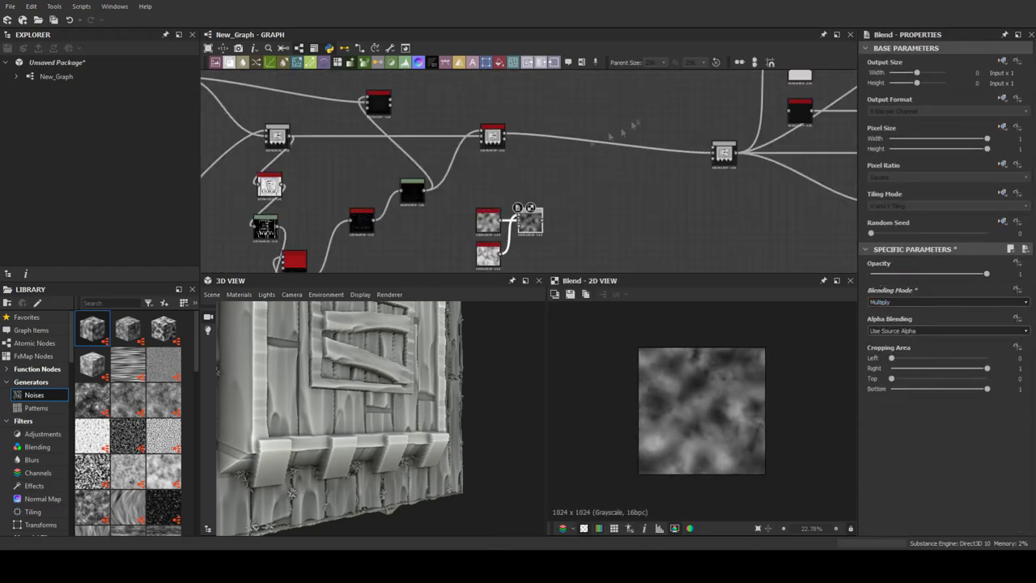
pyautogui.moveTo(492, 136); pyautogui.dragTo(651, 144)
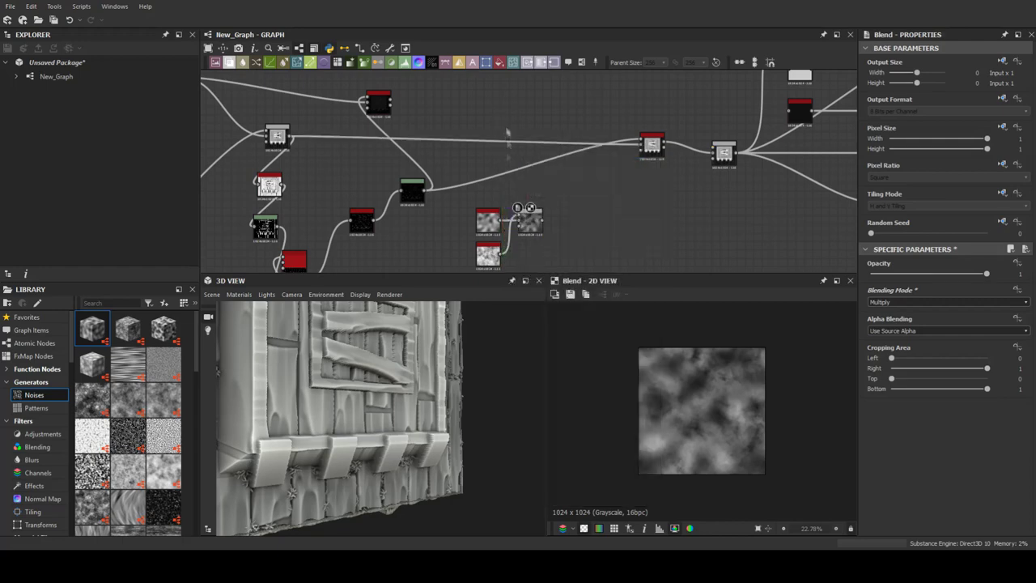
# Insert a Height Blend on the main crate link with Height Offset lowered to 0.11.
pyautogui.press('space')
pyautogui.write('height')
pyautogui.click(520, 151)
pyautogui.moveTo(494, 222); pyautogui.dragTo(464, 141)
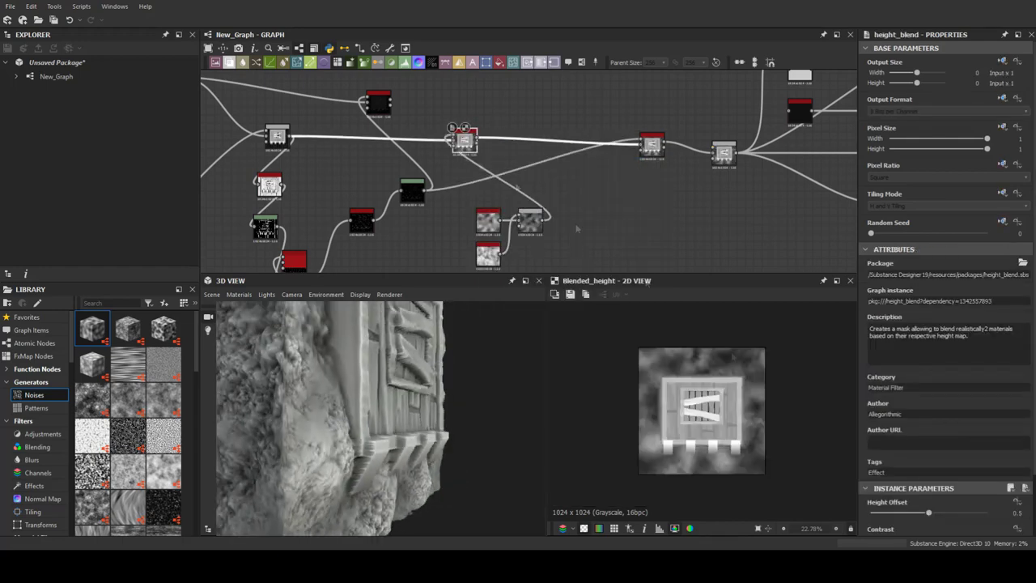
pyautogui.moveTo(928, 512); pyautogui.dragTo(882, 512)
pyautogui.moveTo(340, 421)
pyautogui.mouseDown()
pyautogui.moveTo(377, 479)
pyautogui.moveTo(356, 453)
pyautogui.mouseUp()
pyautogui.scroll(-3, 939, 364)
pyautogui.moveTo(404, 421)
pyautogui.mouseDown()
pyautogui.moveTo(510, 451)
pyautogui.moveTo(441, 483)
pyautogui.moveTo(472, 520)
pyautogui.moveTo(363, 377)
pyautogui.moveTo(465, 437)
pyautogui.moveTo(466, 404)
pyautogui.mouseUp()
pyautogui.scroll(-3, 477, 235)
pyautogui.scroll(3, 477, 235)
pyautogui.scroll(2, 478, 235)
# Add a hexagonal Polygon 2 generator to the graph.
pyautogui.press('space')
pyautogui.write('polygon')
pyautogui.click(498, 243)
pyautogui.click(483, 162)
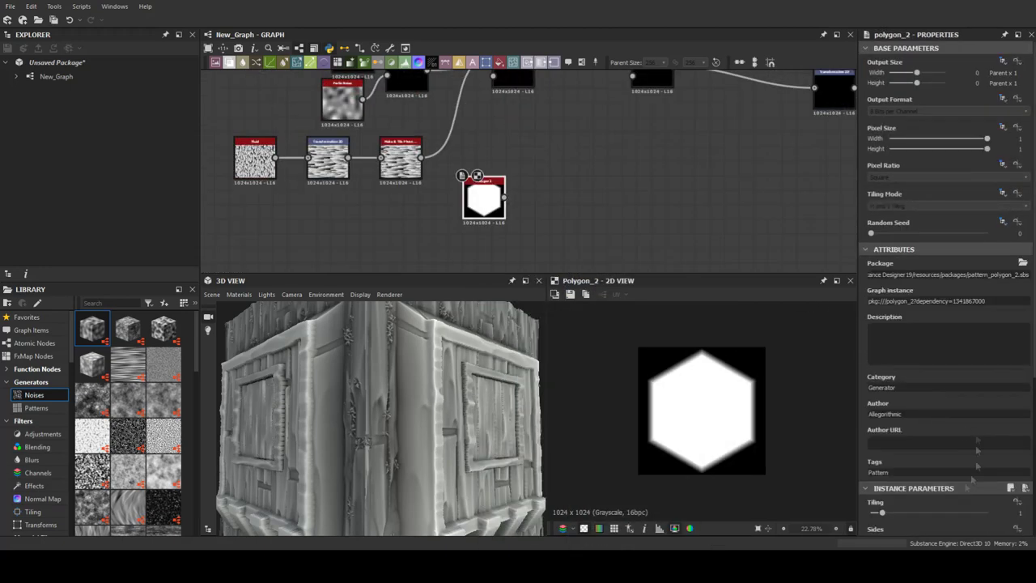
# Route the Polygon 2 through a Transformation 2D into the Blend node and change its blending mode.
pyautogui.scroll(-3, 973, 434)
pyautogui.moveTo(986, 469); pyautogui.dragTo(883, 470)
pyautogui.moveTo(621, 203); pyautogui.dragTo(581, 238, button='middle')
pyautogui.press('space')
pyautogui.write('transf')
pyautogui.click(486, 243)
pyautogui.moveTo(536, 231); pyautogui.dragTo(591, 99)
pyautogui.click(612, 96)
pyautogui.click(947, 301)
pyautogui.click(919, 344)
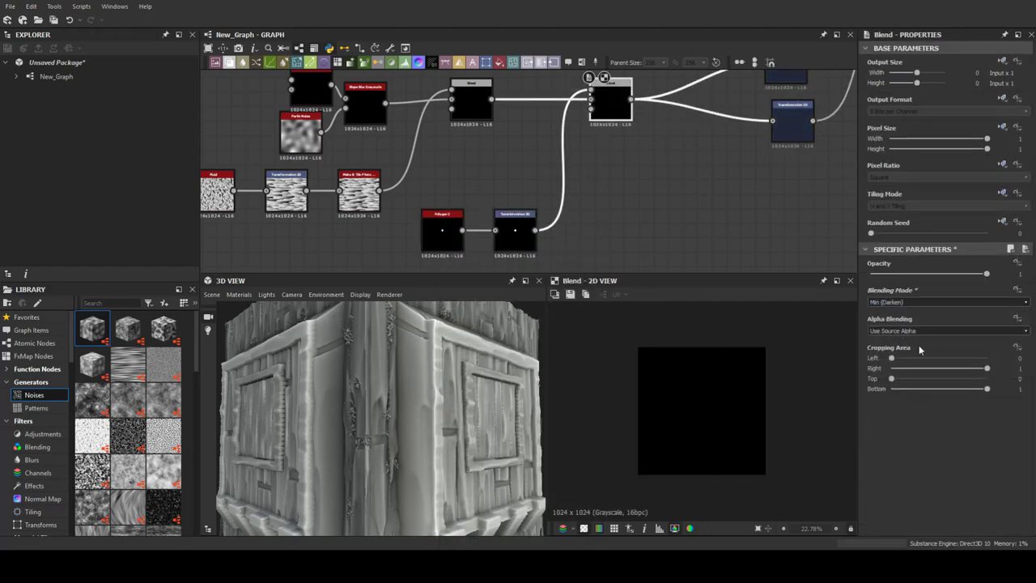
# Offset the hexagon onto the diagonal plank and shrink Polygon 2 scale to 0.02.
pyautogui.moveTo(626, 143); pyautogui.dragTo(615, 191, button='middle')
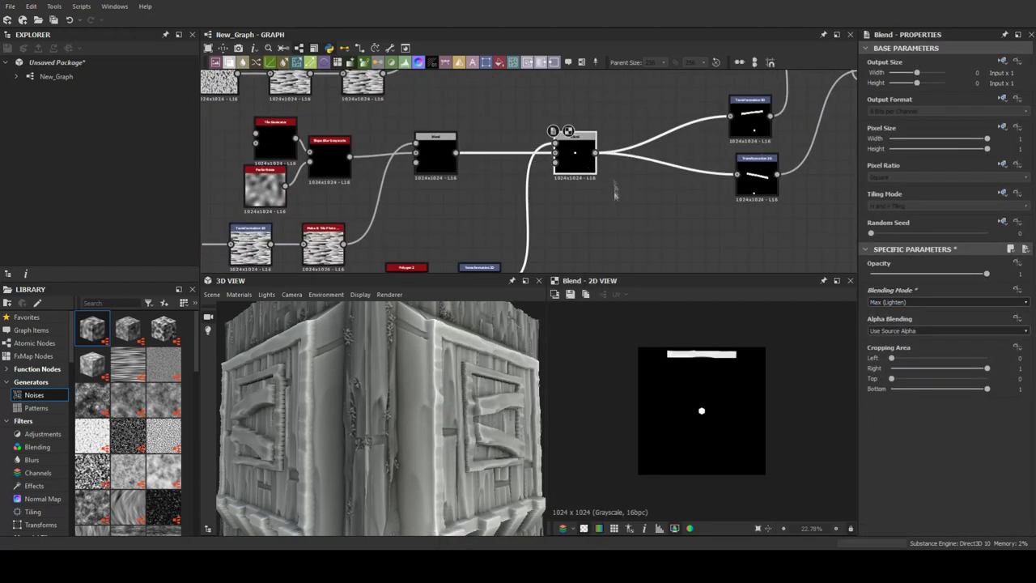
pyautogui.moveTo(557, 253); pyautogui.dragTo(566, 234, button='middle')
pyautogui.click(488, 257)
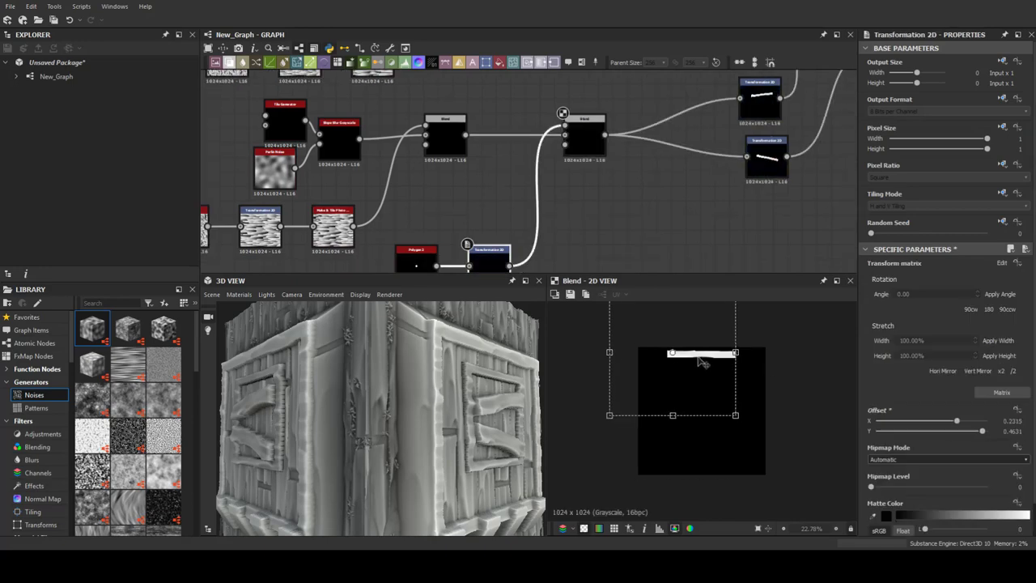
pyautogui.moveTo(698, 364); pyautogui.dragTo(688, 370)
pyautogui.scroll(4, 695, 383)
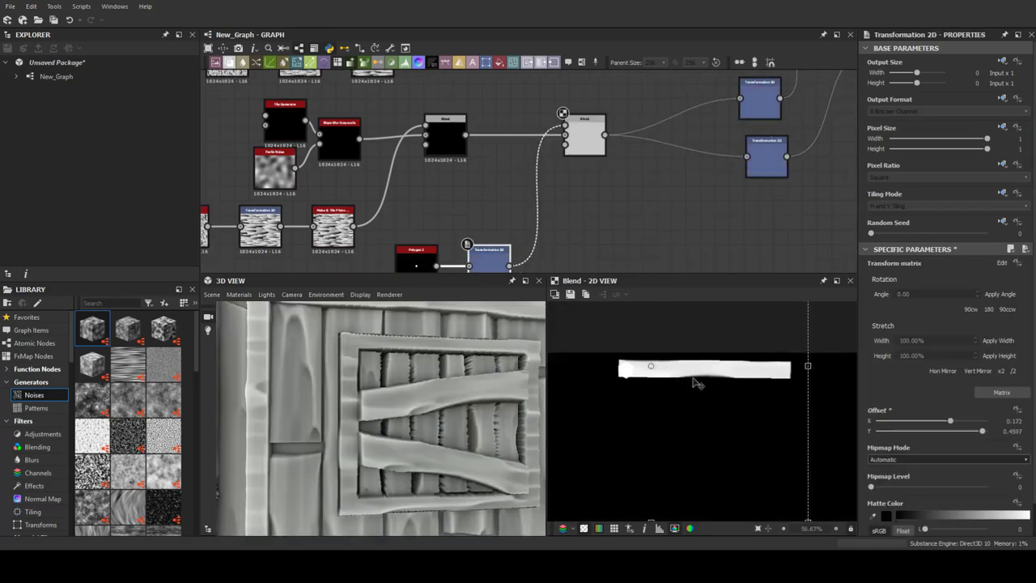
pyautogui.moveTo(497, 230); pyautogui.dragTo(499, 184, button='middle')
pyautogui.click(417, 220)
pyautogui.scroll(-3, 938, 364)
pyautogui.moveTo(930, 405); pyautogui.dragTo(875, 405)
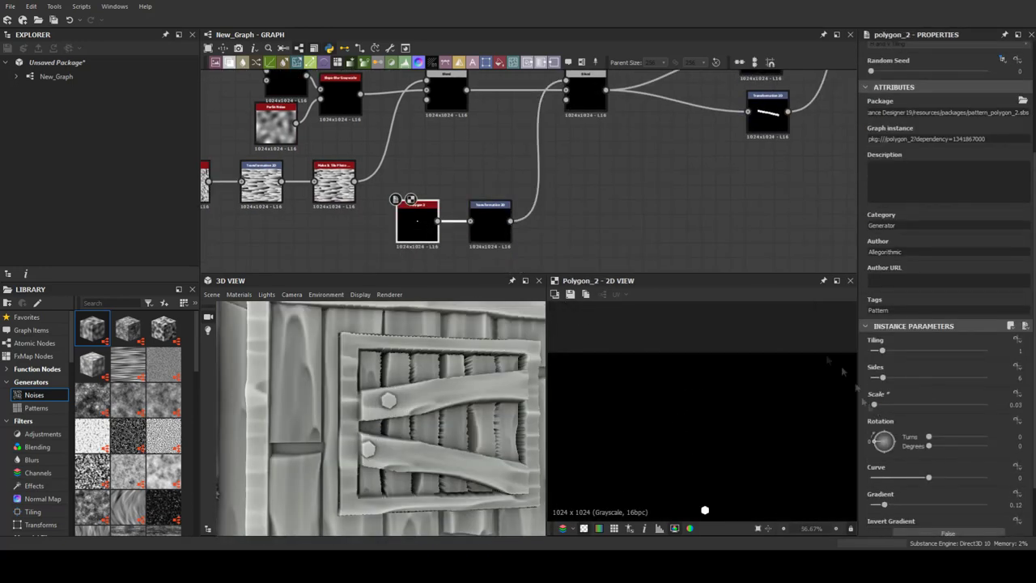
pyautogui.click(498, 214)
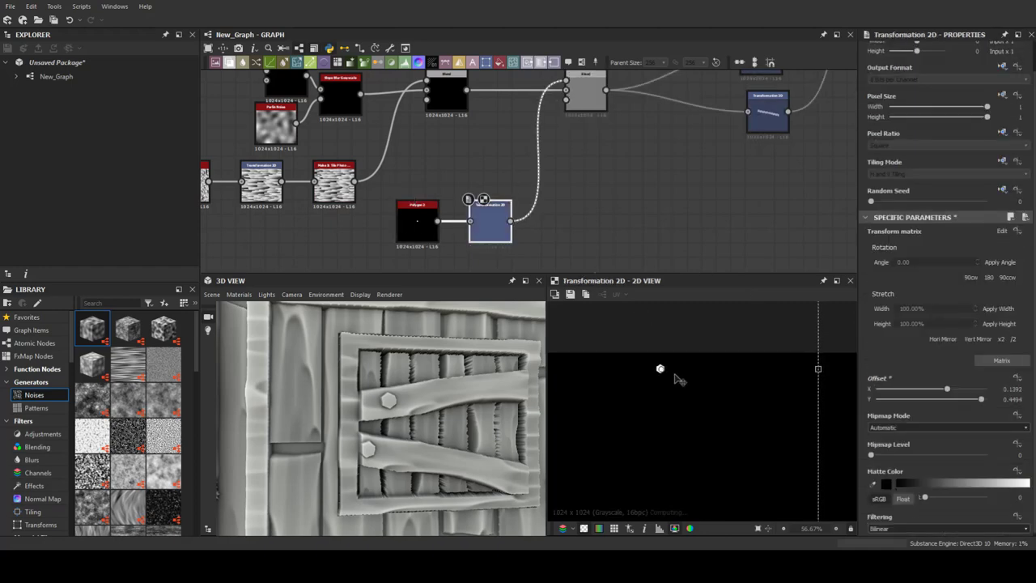
# Mirror the bolt across X with Mirror Grayscale and preview the material on a cylinder mesh.
pyautogui.press('space')
pyautogui.write('mirror')
pyautogui.press('Return')
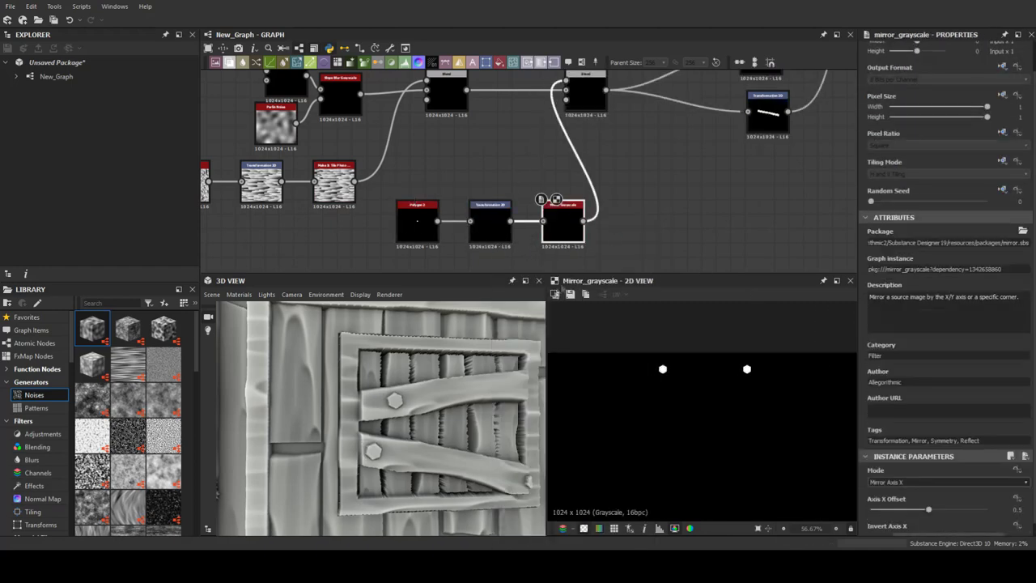
pyautogui.scroll(-1, 965, 410)
pyautogui.moveTo(538, 390); pyautogui.dragTo(501, 387)
pyautogui.click(490, 220)
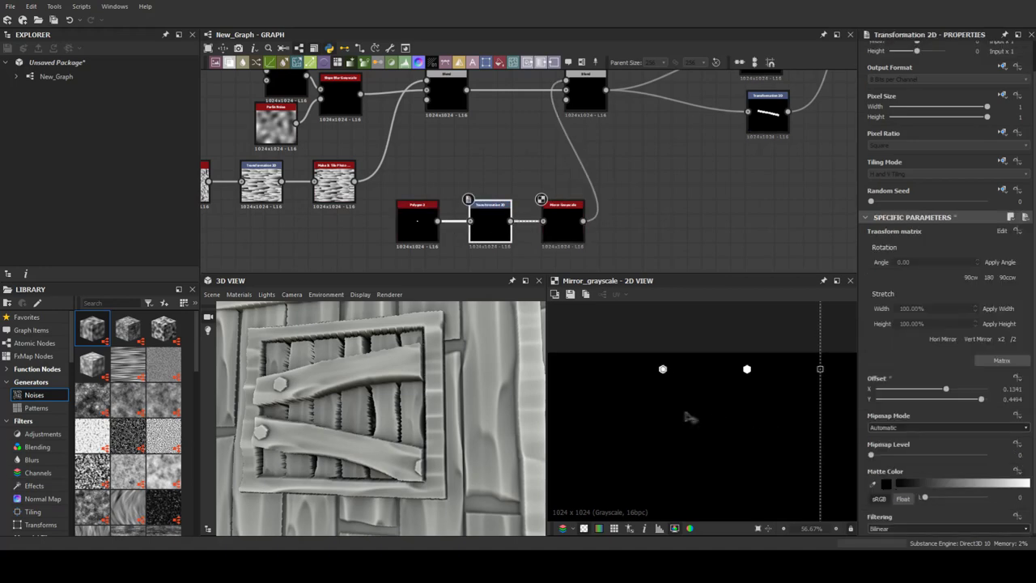
pyautogui.press('f')
pyautogui.moveTo(364, 416); pyautogui.dragTo(348, 409)
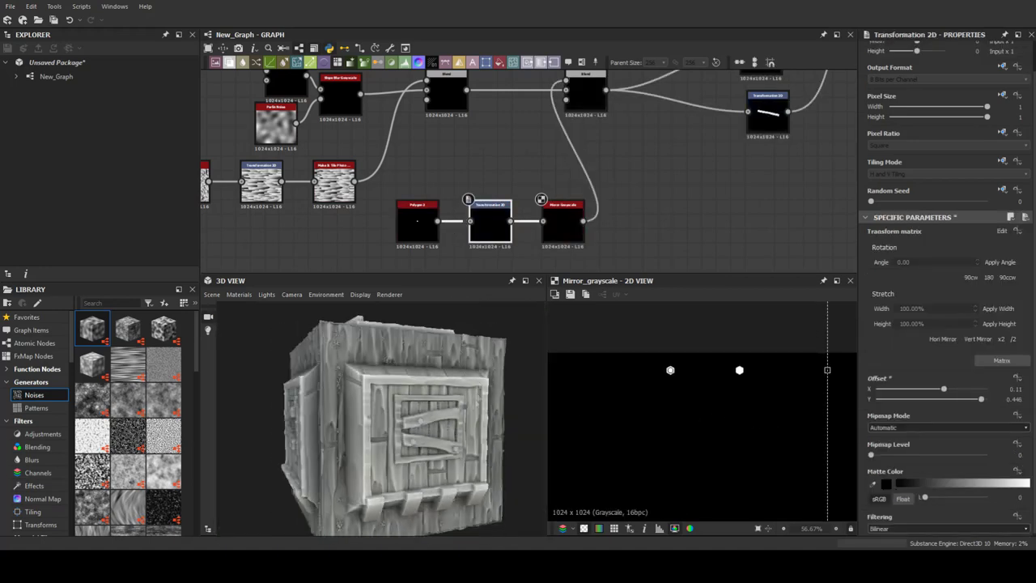
pyautogui.click(211, 294)
pyautogui.click(243, 435)
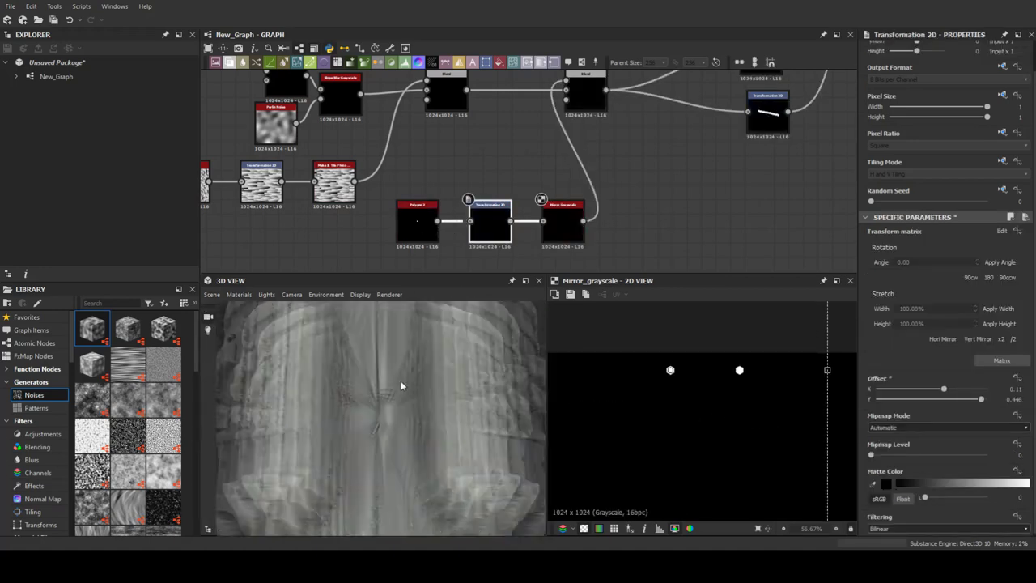
pyautogui.scroll(-5, 427, 165)
pyautogui.scroll(5, 427, 165)
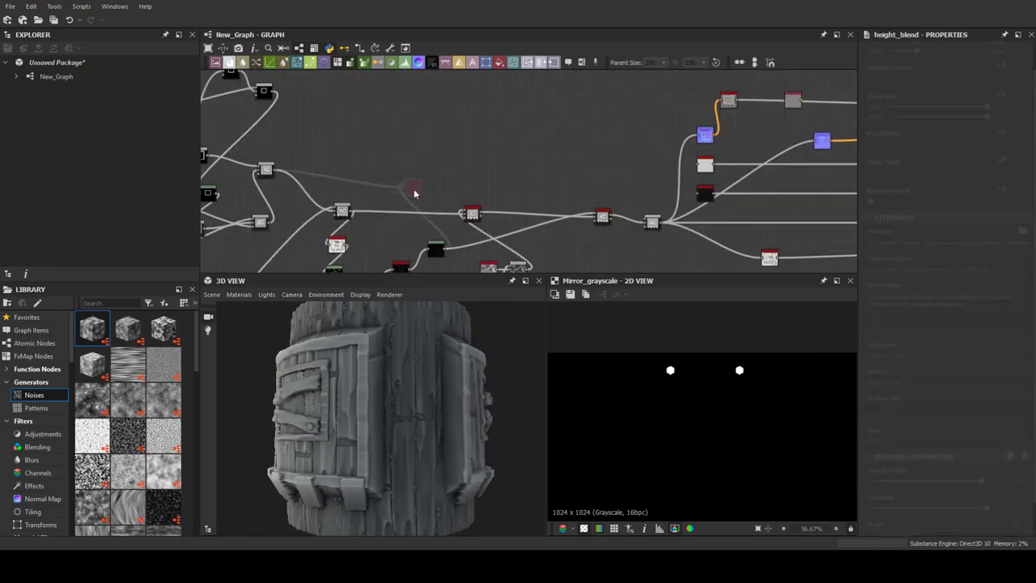
# Insert a Gradient Map on the wood height link.
pyautogui.scroll(3, 453, 192)
pyautogui.press('space')
pyautogui.write('h')
pyautogui.click(534, 230)
pyautogui.moveTo(620, 206); pyautogui.dragTo(451, 139)
pyautogui.scroll(1, 614, 203)
pyautogui.click(873, 343)
# Set dark brown, reddish-brown and tan gradient keys with a cream end, adjusting key positions.
pyautogui.click(624, 262)
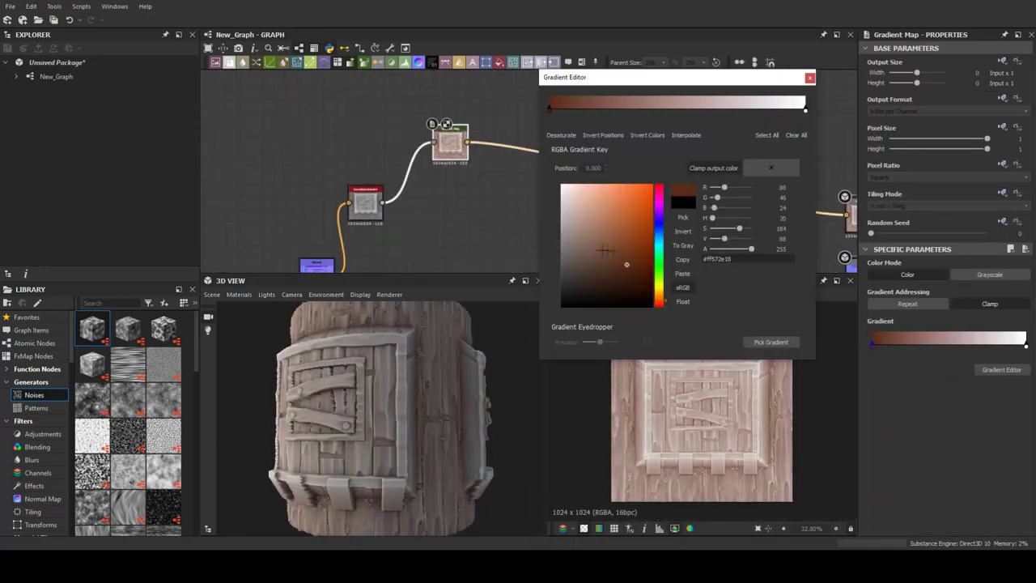
pyautogui.click(631, 261)
pyautogui.click(617, 243)
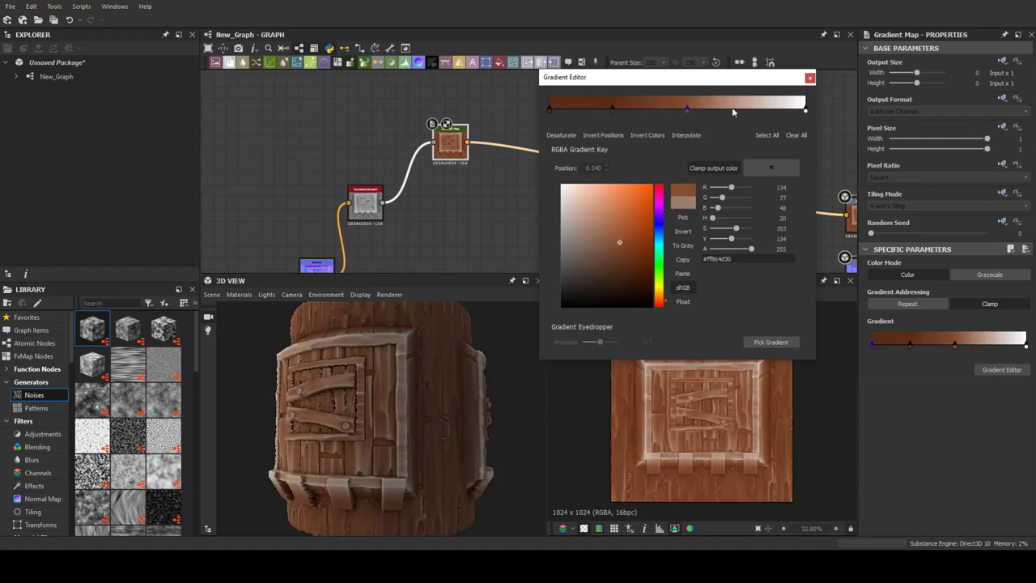
pyautogui.click(598, 242)
pyautogui.moveTo(364, 388); pyautogui.dragTo(434, 392)
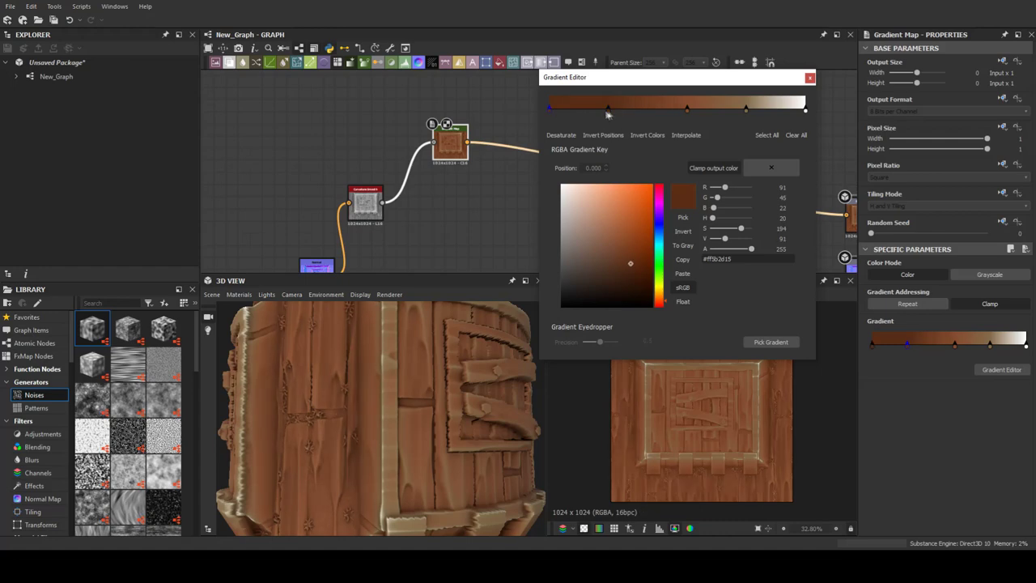
pyautogui.moveTo(745, 108); pyautogui.dragTo(726, 108)
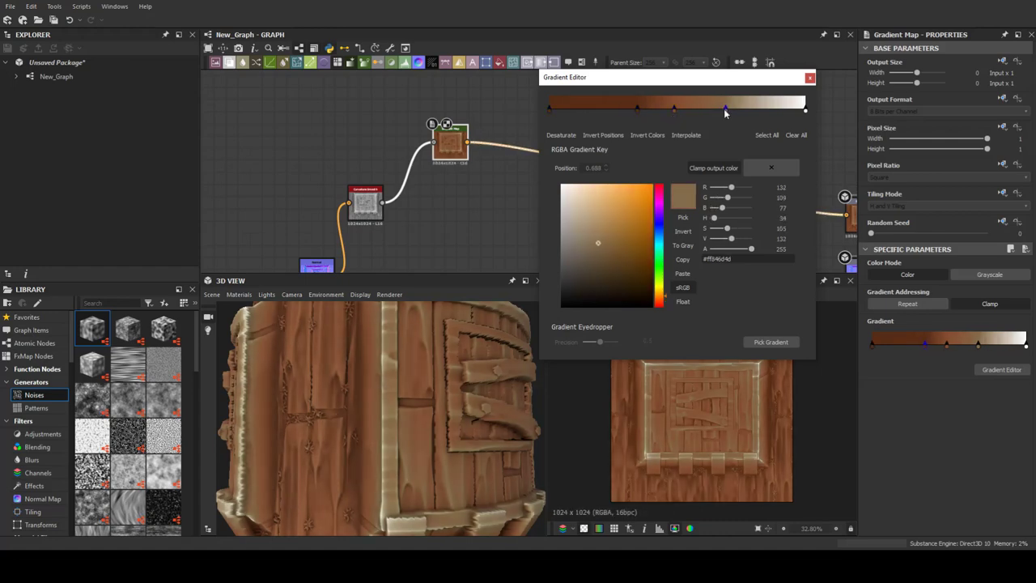
pyautogui.moveTo(805, 110); pyautogui.dragTo(782, 113)
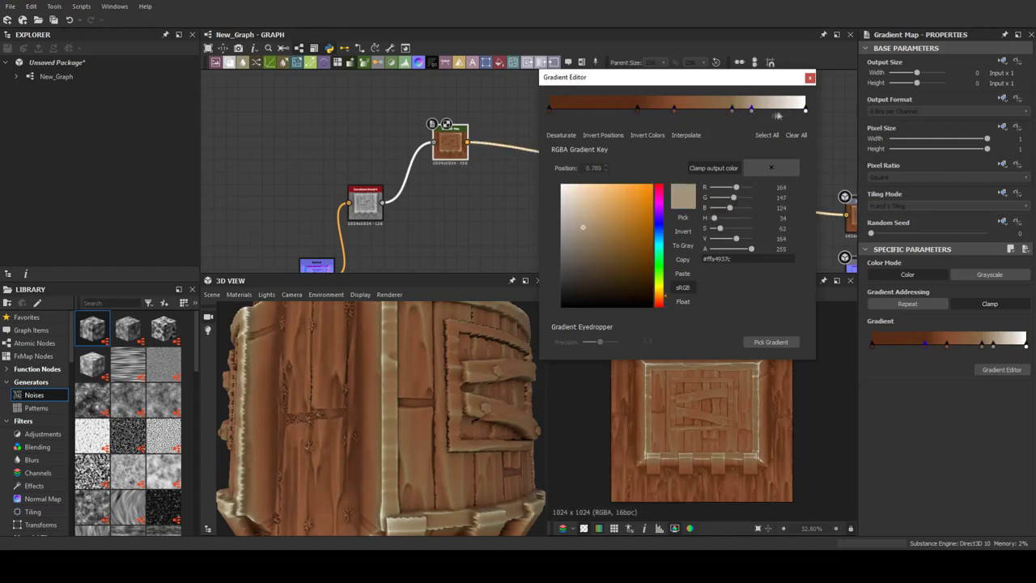
pyautogui.scroll(-5, 462, 323)
pyautogui.click(809, 78)
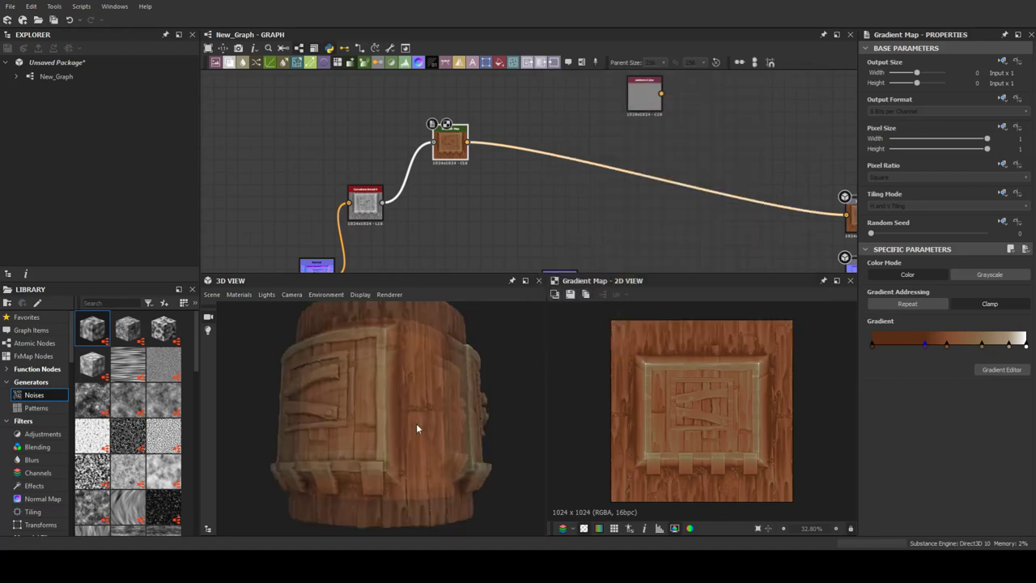
pyautogui.scroll(3, 416, 423)
pyautogui.scroll(-3, 428, 159)
pyautogui.scroll(2, 428, 159)
# Branch the crate height into a Levels node to build the moss mask.
pyautogui.click(556, 152)
pyautogui.moveTo(439, 172); pyautogui.dragTo(478, 106, button='middle')
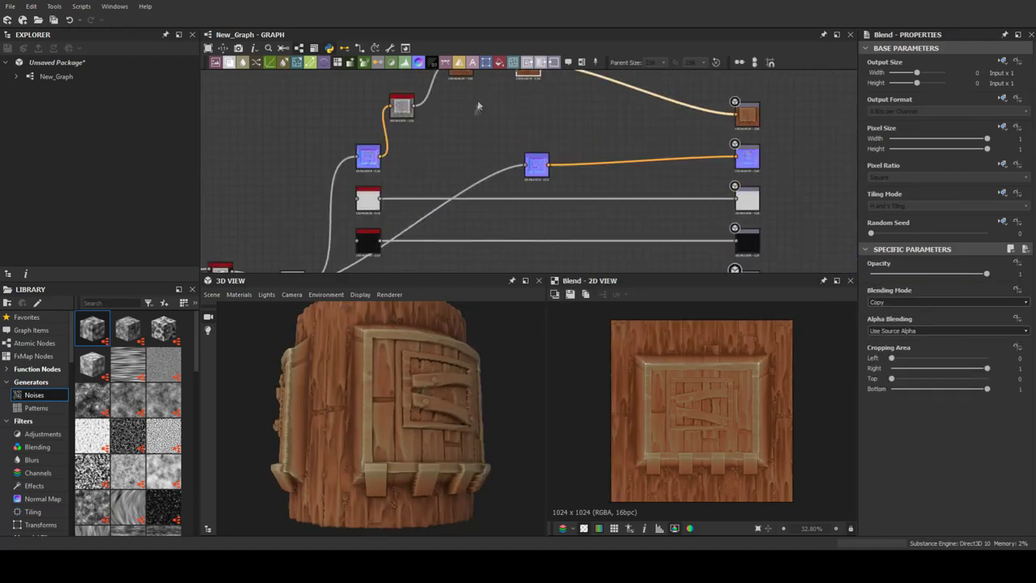
pyautogui.moveTo(444, 267); pyautogui.dragTo(464, 214, button='middle')
pyautogui.scroll(-3, 405, 162)
pyautogui.scroll(3, 388, 154)
pyautogui.moveTo(349, 168); pyautogui.dragTo(400, 108)
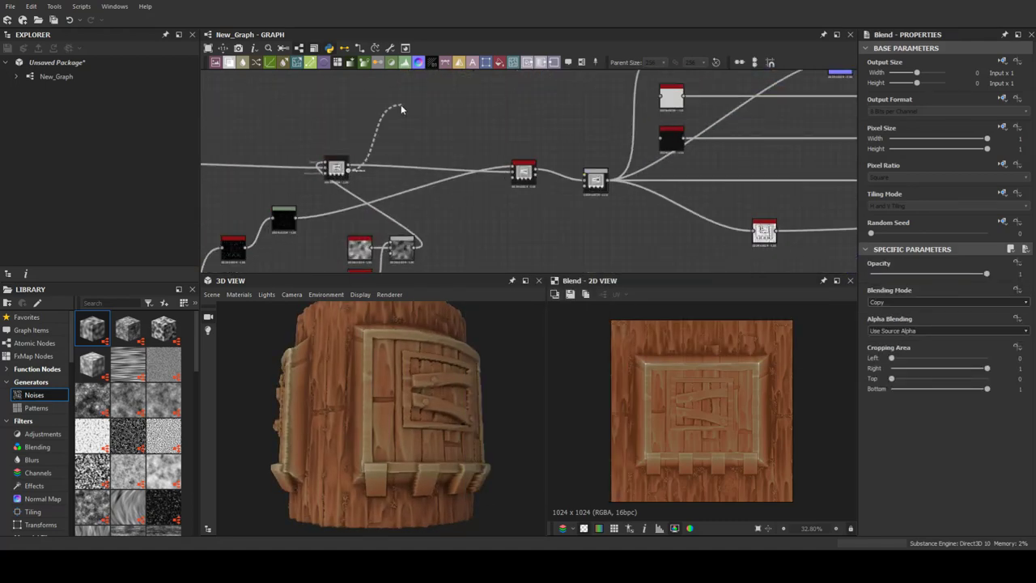
pyautogui.moveTo(413, 244)
pyautogui.mouseDown()
pyautogui.moveTo(450, 101)
pyautogui.moveTo(462, 133)
pyautogui.moveTo(573, 199)
pyautogui.mouseUp()
pyautogui.click(478, 103)
# Colour the noise with a Gradient Map starting from green and yellow-green keys.
pyautogui.scroll(3, 484, 133)
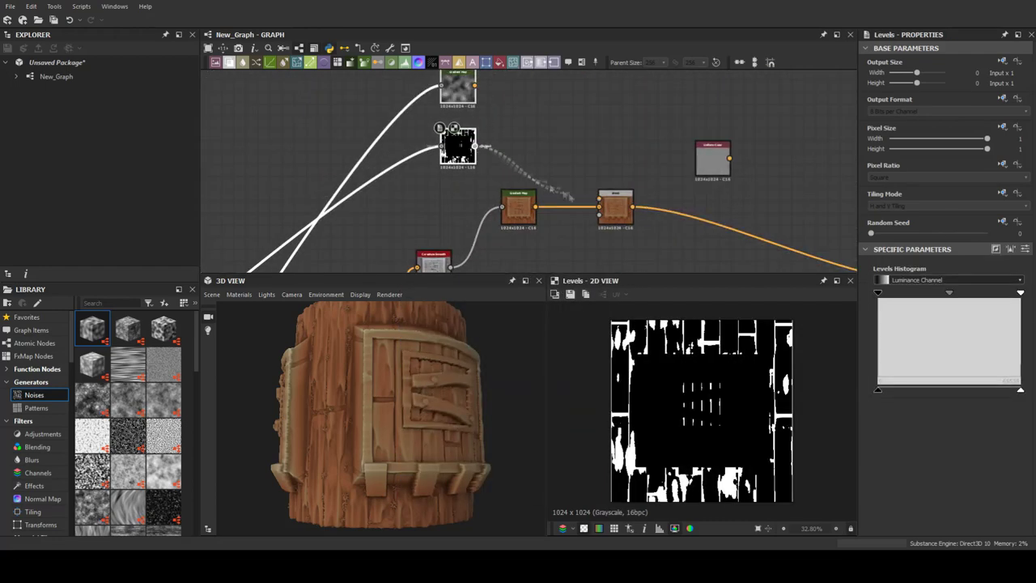
pyautogui.moveTo(475, 85); pyautogui.dragTo(476, 97)
pyautogui.click(502, 106)
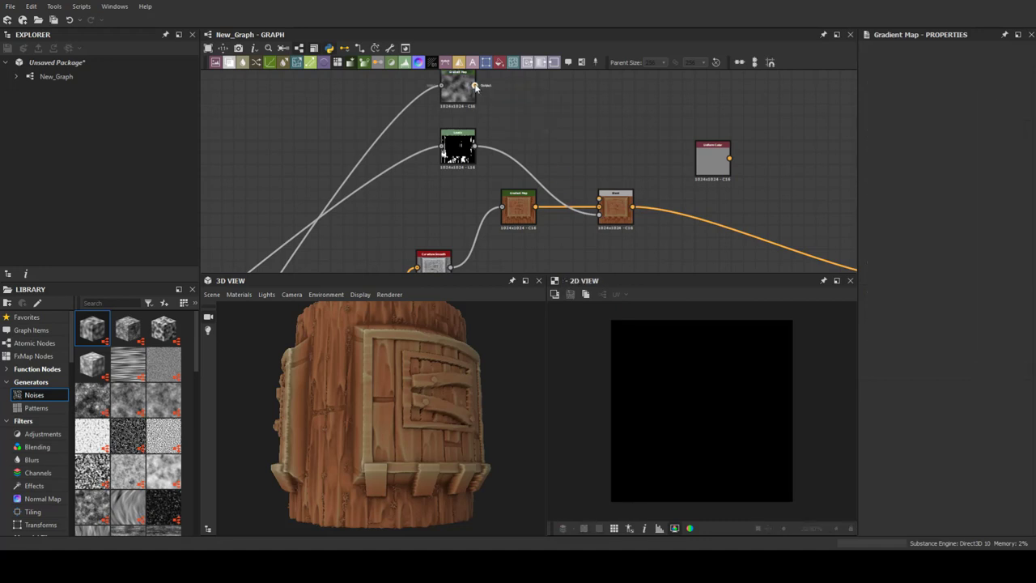
pyautogui.click(1001, 369)
pyautogui.moveTo(659, 267); pyautogui.dragTo(660, 284)
pyautogui.click(614, 224)
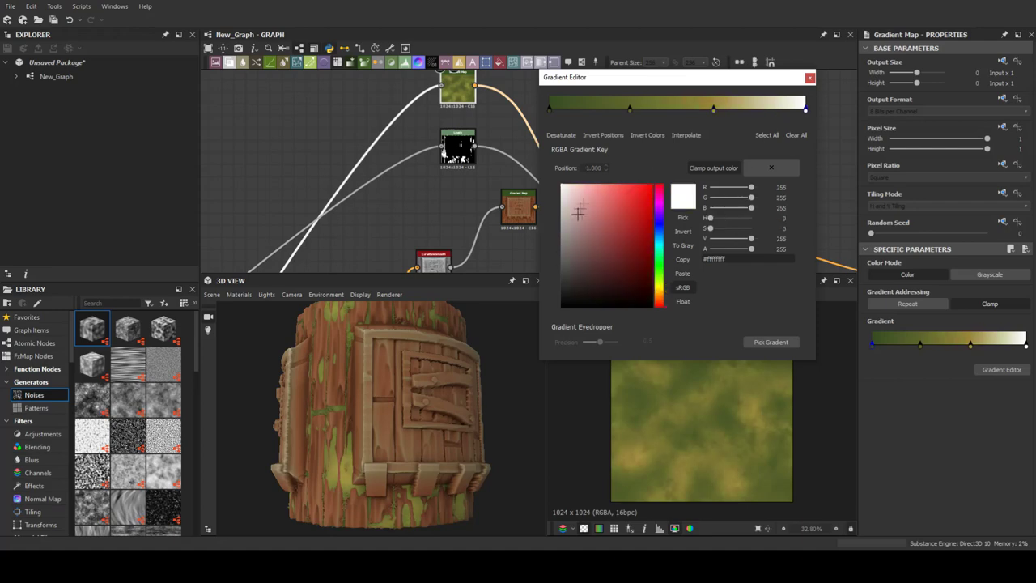
# Add and arrange yellow-brown and green keys, then insert an HSL raising saturation to 0.61.
pyautogui.moveTo(716, 106); pyautogui.dragTo(588, 109)
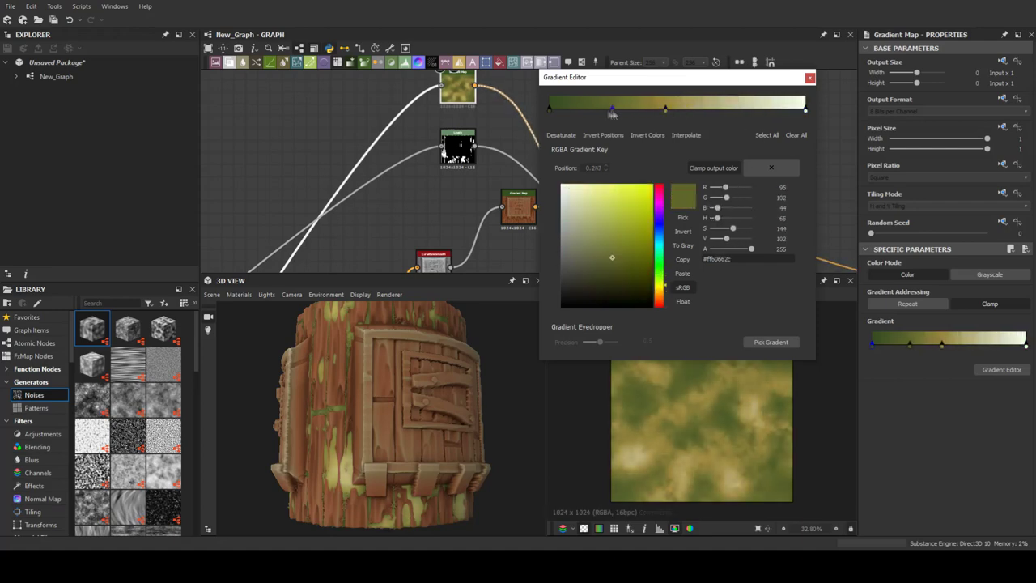
pyautogui.click(701, 105)
pyautogui.click(738, 105)
pyautogui.click(775, 105)
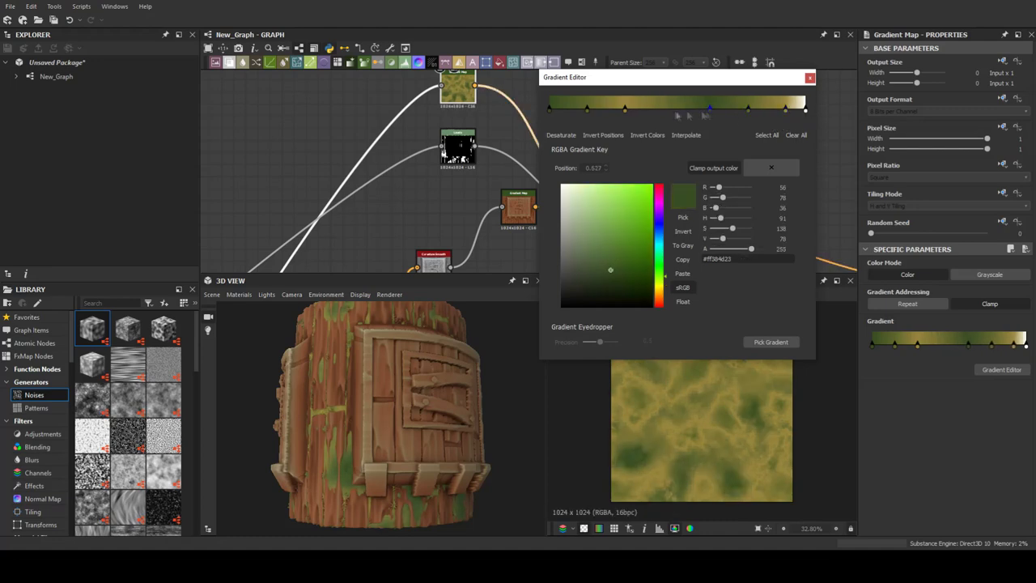
pyautogui.moveTo(711, 108); pyautogui.dragTo(706, 107)
pyautogui.moveTo(437, 381)
pyautogui.mouseDown()
pyautogui.moveTo(401, 380)
pyautogui.moveTo(441, 381)
pyautogui.mouseUp()
pyautogui.moveTo(611, 107); pyautogui.dragTo(651, 106)
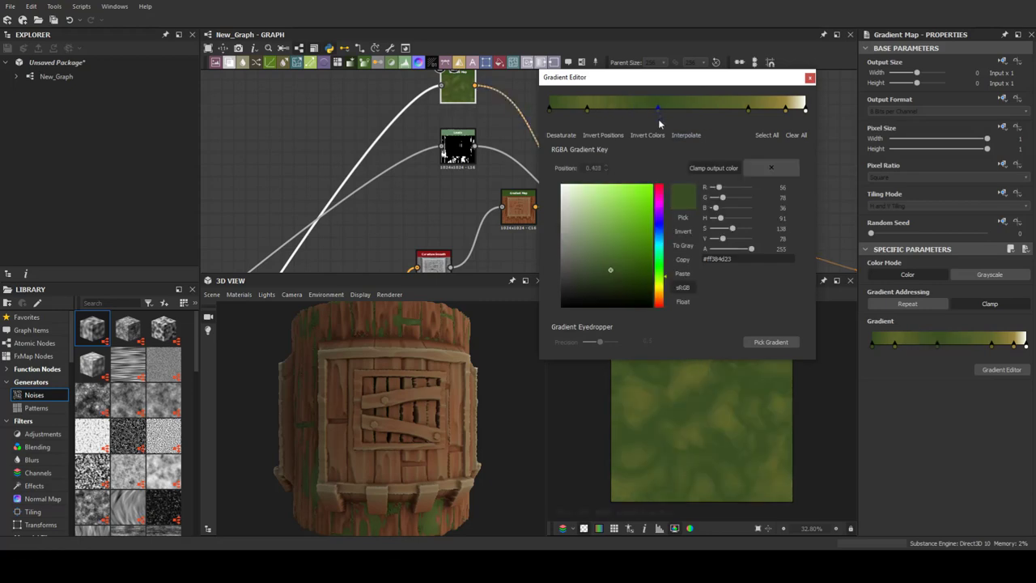
pyautogui.moveTo(928, 300)
pyautogui.mouseDown()
pyautogui.moveTo(941, 300)
pyautogui.moveTo(931, 327)
pyautogui.mouseUp()
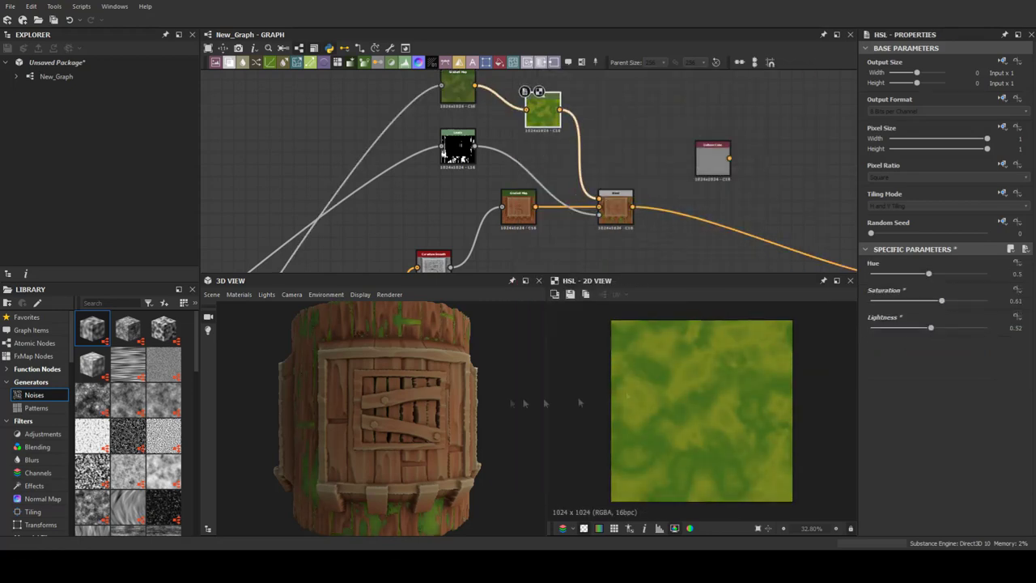
# Set the wood Blend node to Multiply blending at 0.9 opacity.
pyautogui.moveTo(405, 380); pyautogui.dragTo(465, 324)
pyautogui.moveTo(572, 177); pyautogui.dragTo(461, 169, button='middle')
pyautogui.click(523, 176)
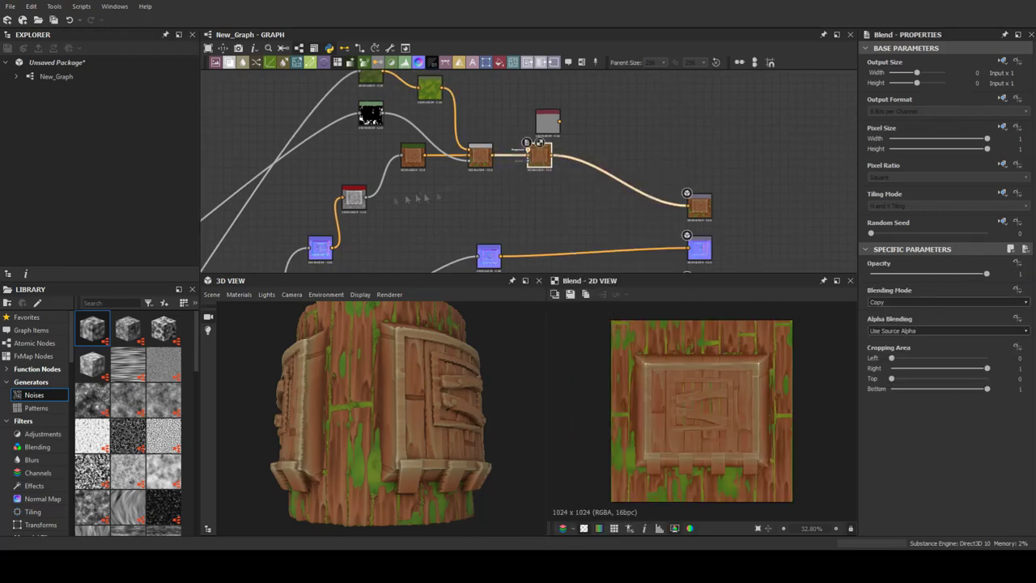
pyautogui.click(453, 220)
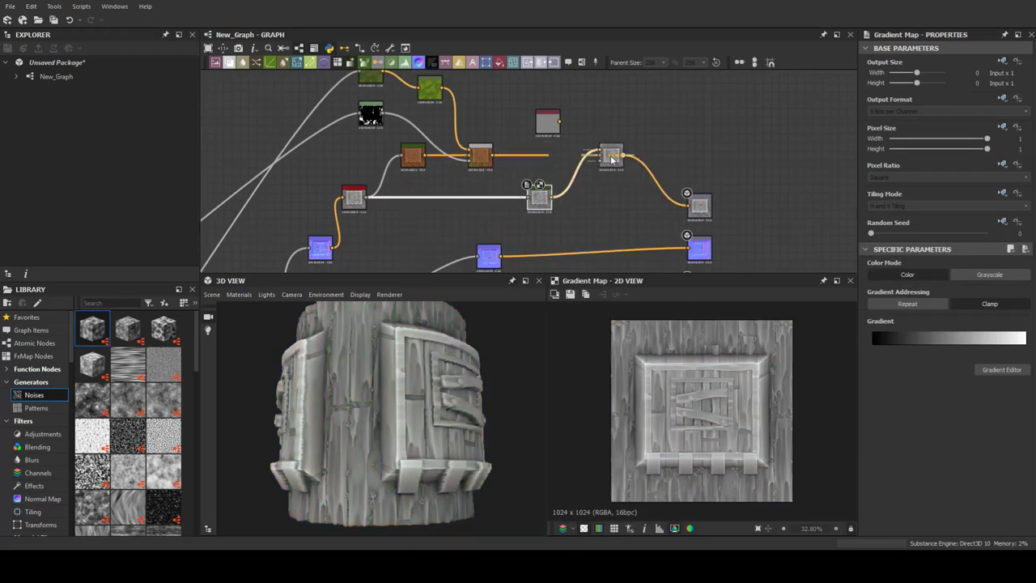
pyautogui.click(610, 154)
pyautogui.click(939, 301)
pyautogui.scroll(-1, 906, 306)
pyautogui.scroll(-2, 906, 307)
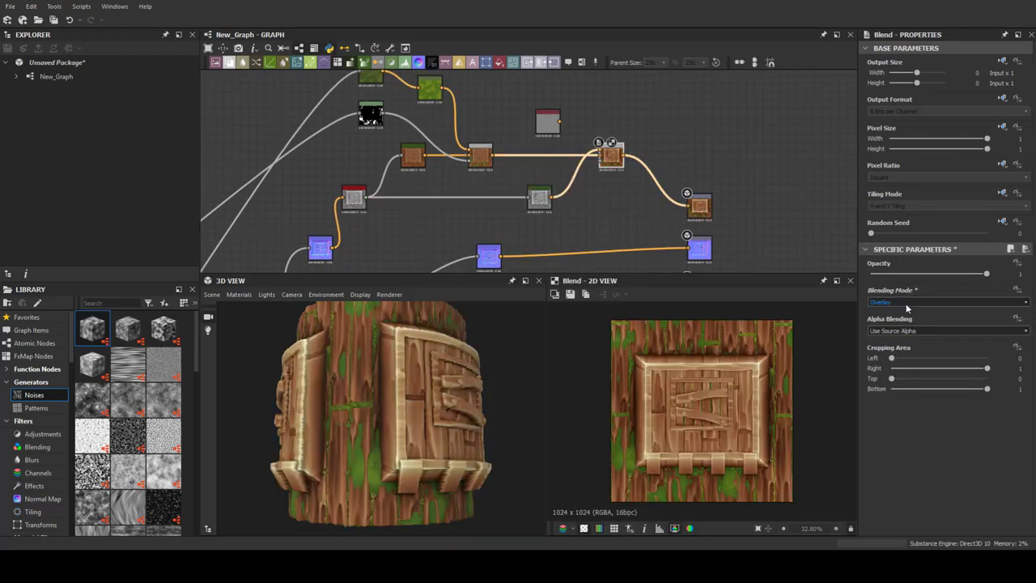
pyautogui.click(902, 331)
pyautogui.moveTo(987, 274); pyautogui.dragTo(975, 274)
pyautogui.click(212, 294)
# Add a Levels node fed from the grey mask node and darken its output.
pyautogui.click(234, 356)
pyautogui.scroll(1, 481, 155)
pyautogui.moveTo(366, 197); pyautogui.dragTo(437, 226)
pyautogui.click(453, 453)
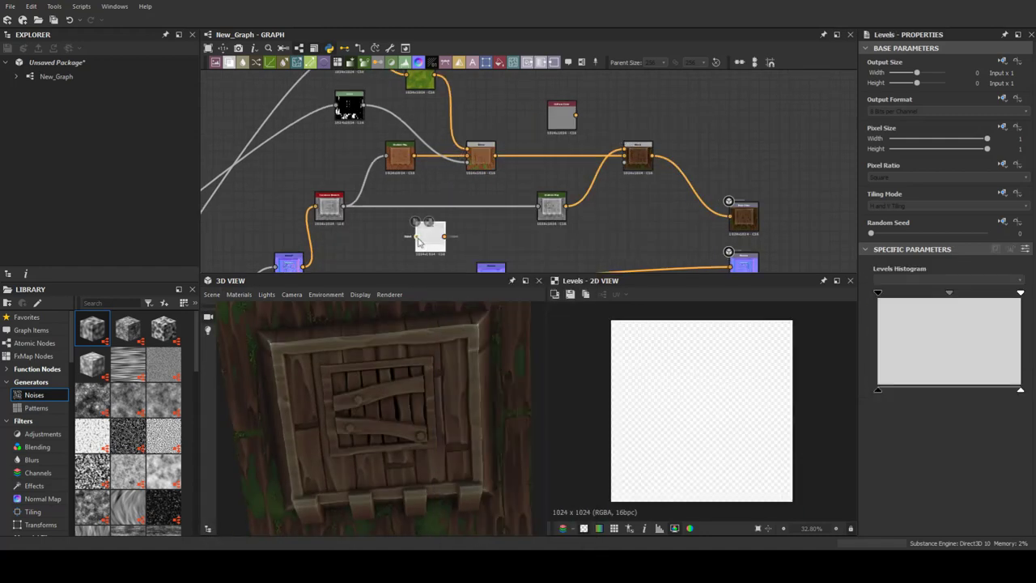
pyautogui.moveTo(879, 297); pyautogui.dragTo(939, 297)
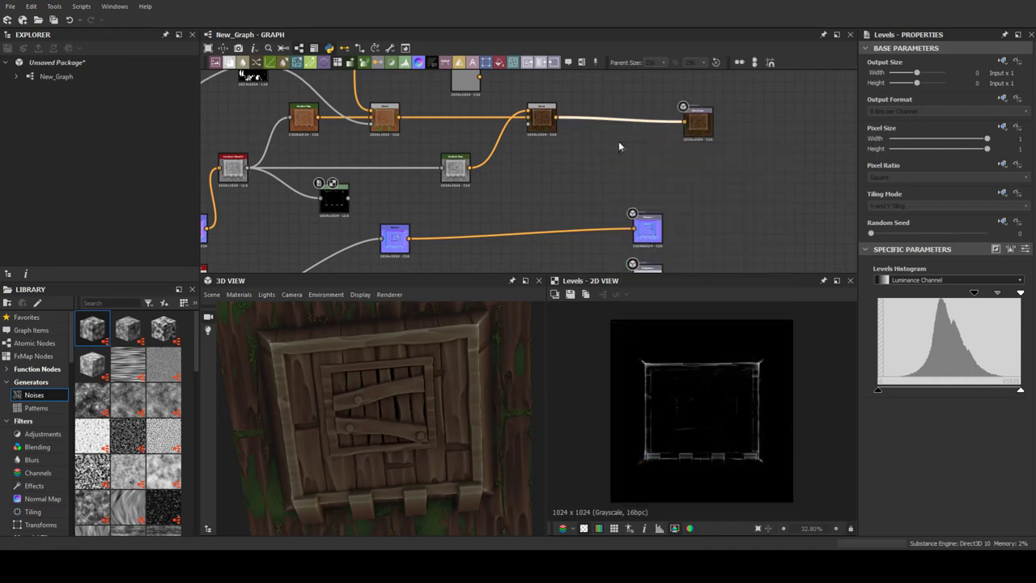
# Add a Blend after the Levels and wire in a pale cream Uniform Color.
pyautogui.click(618, 141)
pyautogui.moveTo(338, 100)
pyautogui.mouseDown()
pyautogui.moveTo(460, 82)
pyautogui.moveTo(581, 182)
pyautogui.mouseUp()
pyautogui.click(886, 305)
pyautogui.click(625, 318)
pyautogui.moveTo(625, 318); pyautogui.dragTo(589, 283)
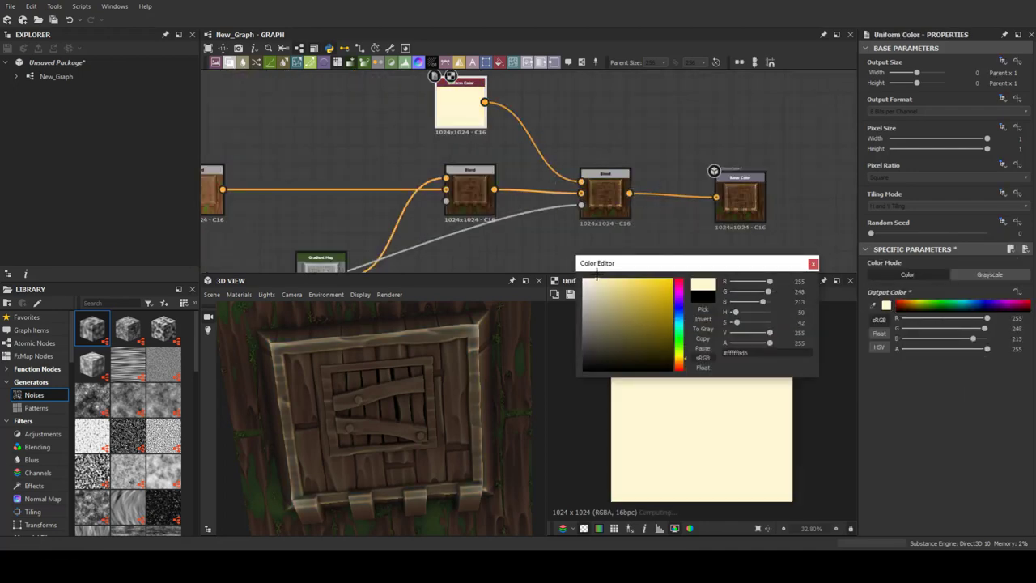
# Tighten the Levels histogram so only the crate panel edges stay bright.
pyautogui.click(812, 263)
pyautogui.moveTo(997, 292)
pyautogui.mouseDown()
pyautogui.moveTo(962, 293)
pyautogui.moveTo(991, 293)
pyautogui.mouseUp()
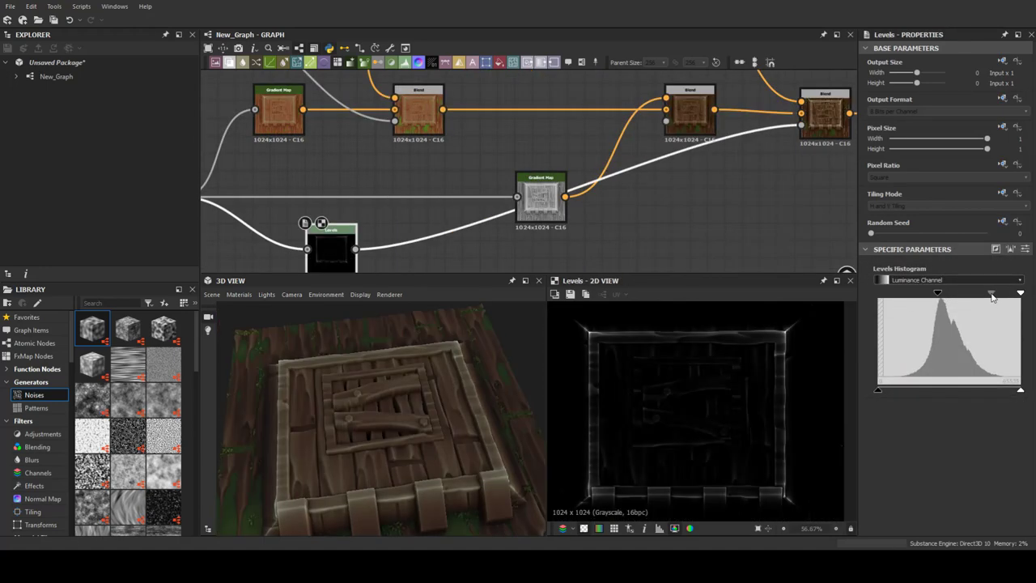
pyautogui.moveTo(429, 428); pyautogui.dragTo(370, 432)
pyautogui.scroll(3, 370, 432)
pyautogui.scroll(-2, 594, 114)
pyautogui.scroll(-3, 595, 118)
pyautogui.moveTo(595, 118); pyautogui.dragTo(324, 194, button='middle')
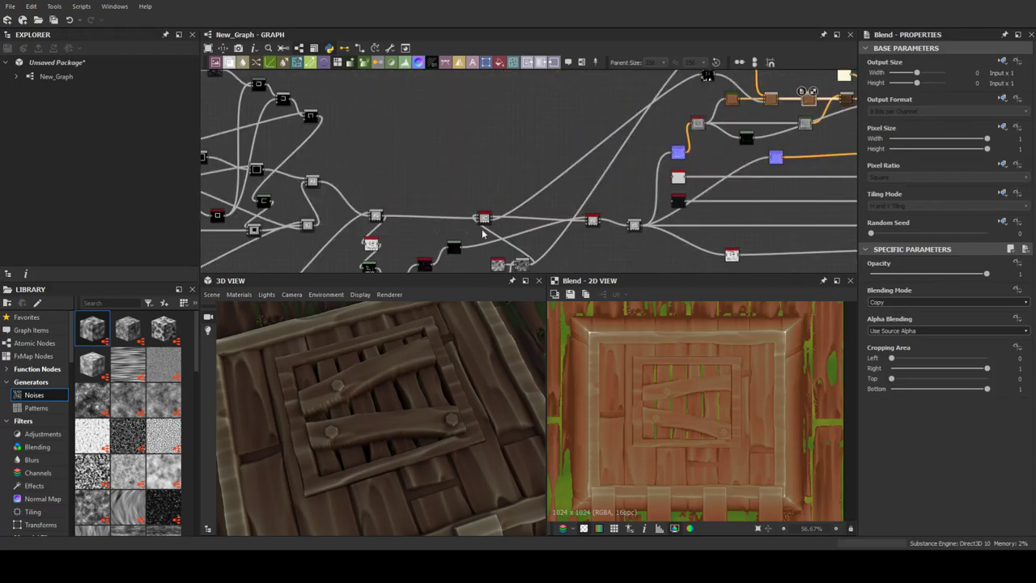
pyautogui.doubleClick(371, 242)
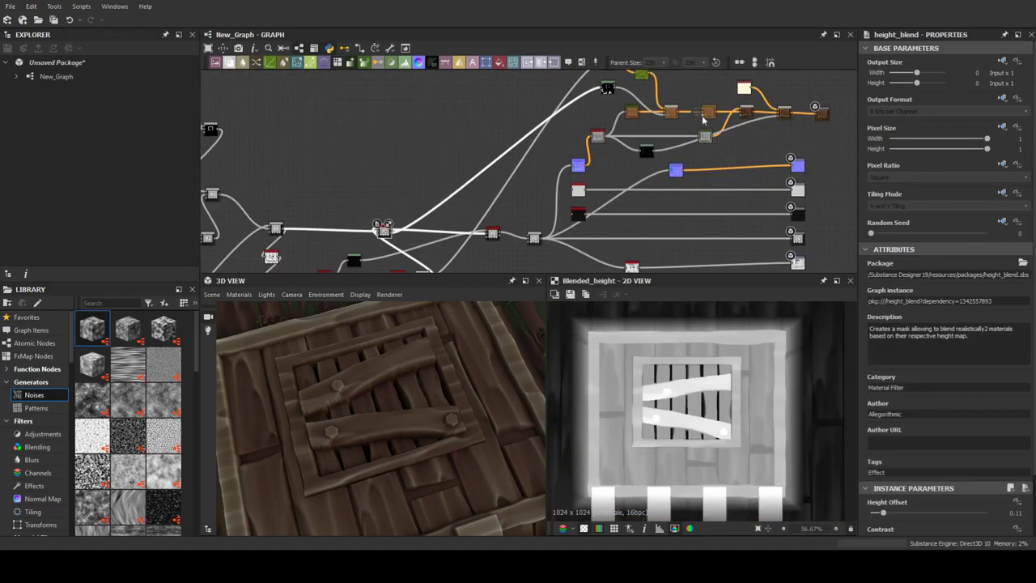
# Add a Gradient Map fed from the height_blend output.
pyautogui.moveTo(703, 120); pyautogui.dragTo(492, 214, button='middle')
pyautogui.scroll(4, 488, 169)
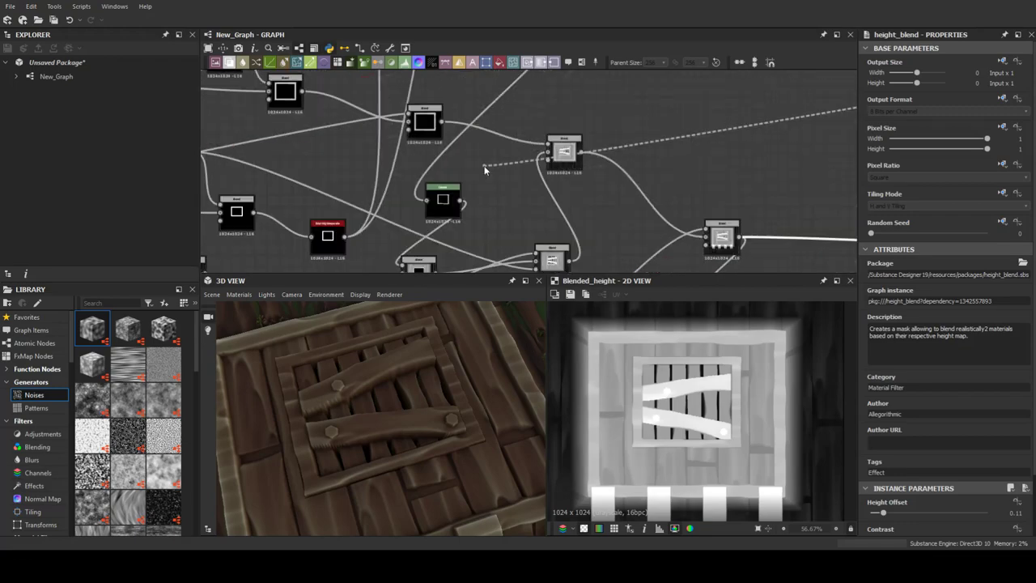
pyautogui.scroll(-3, 488, 169)
pyautogui.moveTo(589, 211); pyautogui.dragTo(377, 99, button='middle')
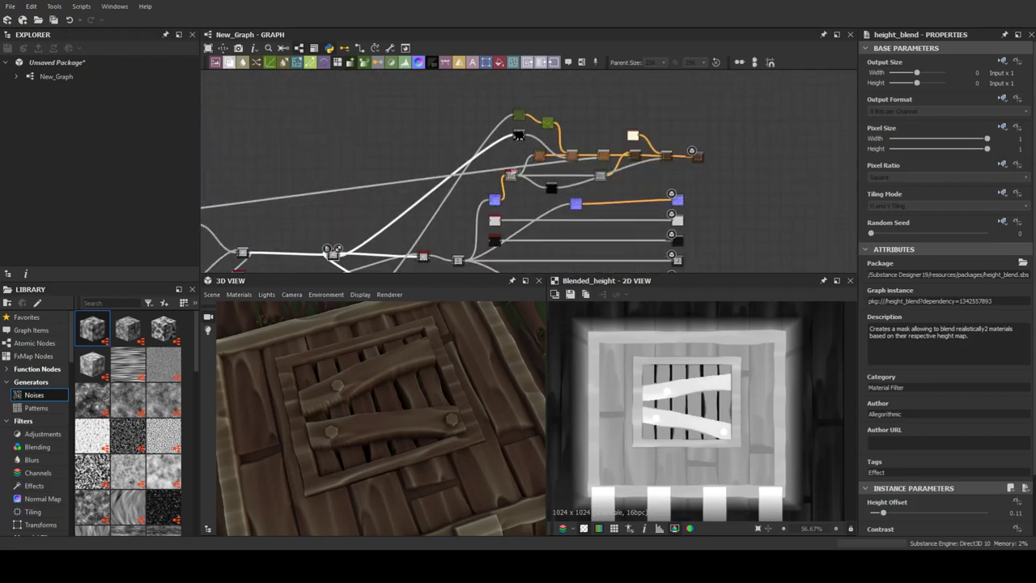
pyautogui.press('space')
pyautogui.click(431, 121)
pyautogui.moveTo(477, 268); pyautogui.dragTo(424, 91)
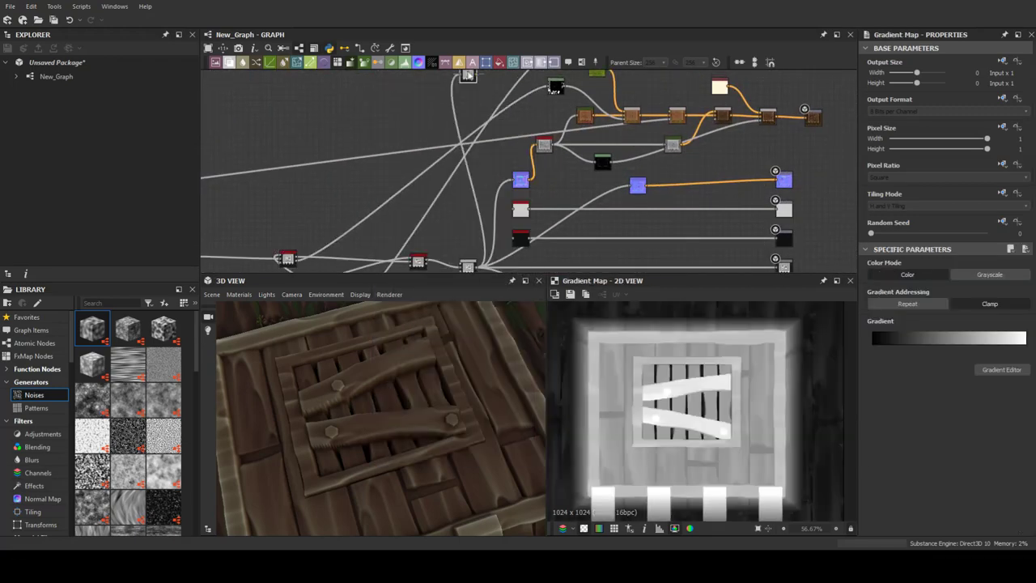
# Add an orange mid key, an orange end key and a beige key at 0.838.
pyautogui.scroll(3, 424, 91)
pyautogui.moveTo(424, 91); pyautogui.dragTo(678, 152, button='middle')
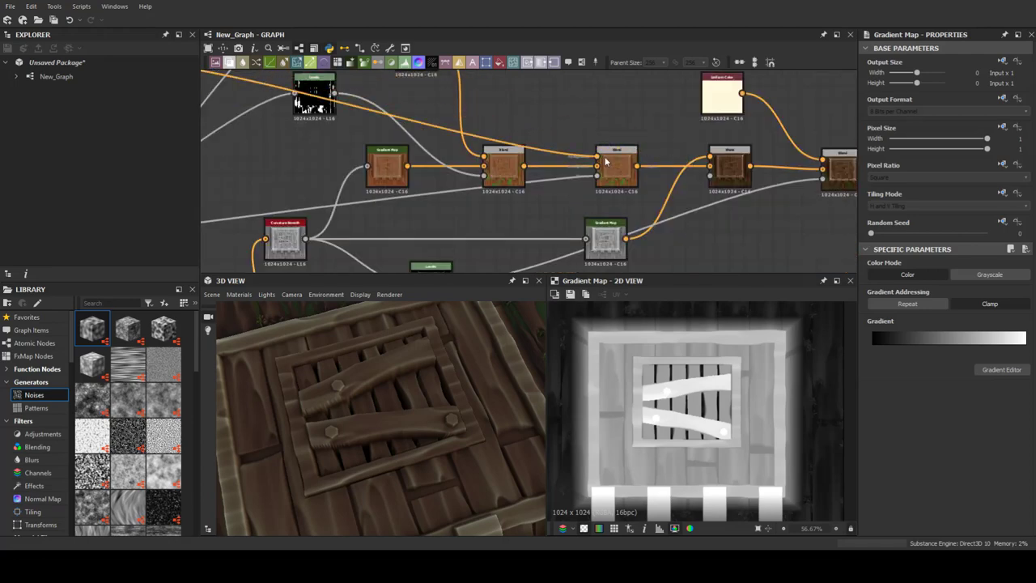
pyautogui.click(1001, 369)
pyautogui.click(662, 108)
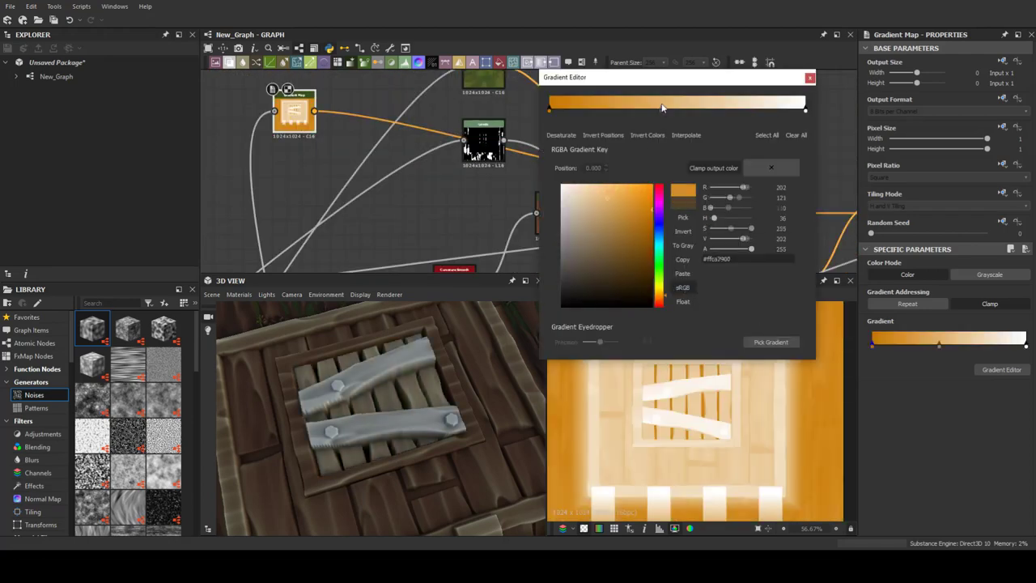
pyautogui.moveTo(662, 108); pyautogui.dragTo(702, 109)
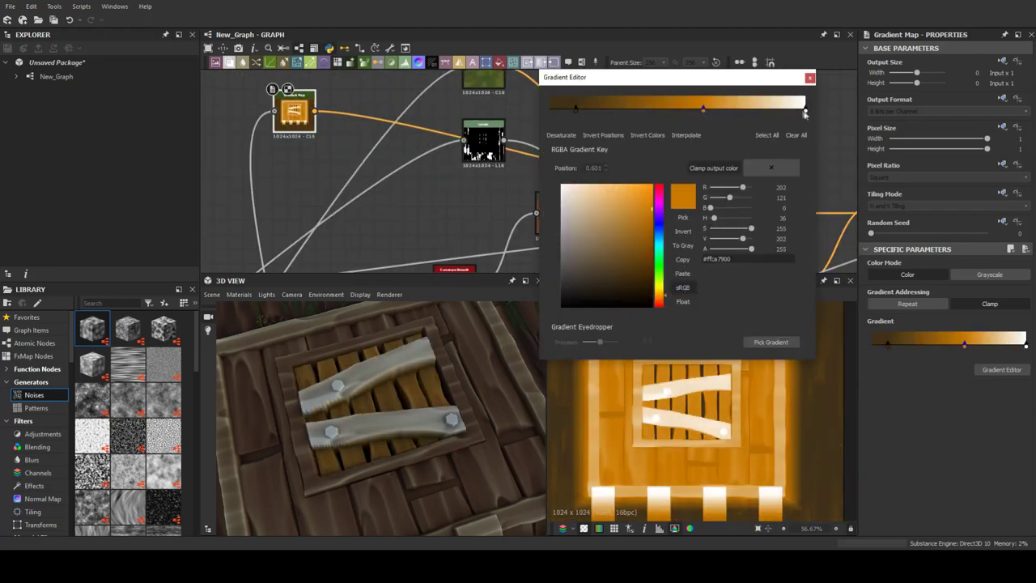
pyautogui.click(804, 112)
pyautogui.click(624, 222)
pyautogui.click(659, 294)
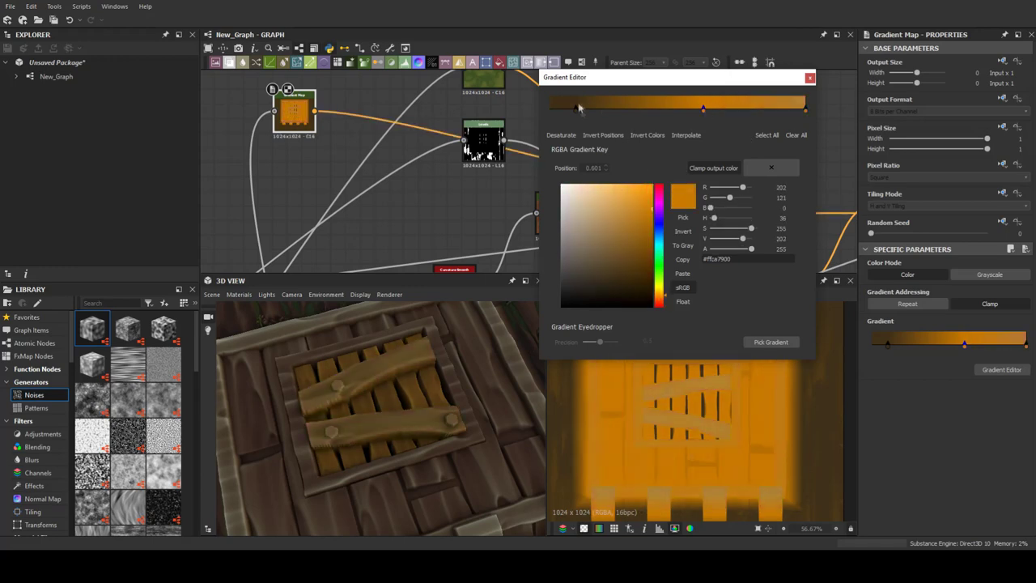
pyautogui.click(613, 108)
pyautogui.click(575, 192)
pyautogui.moveTo(614, 110); pyautogui.dragTo(757, 114)
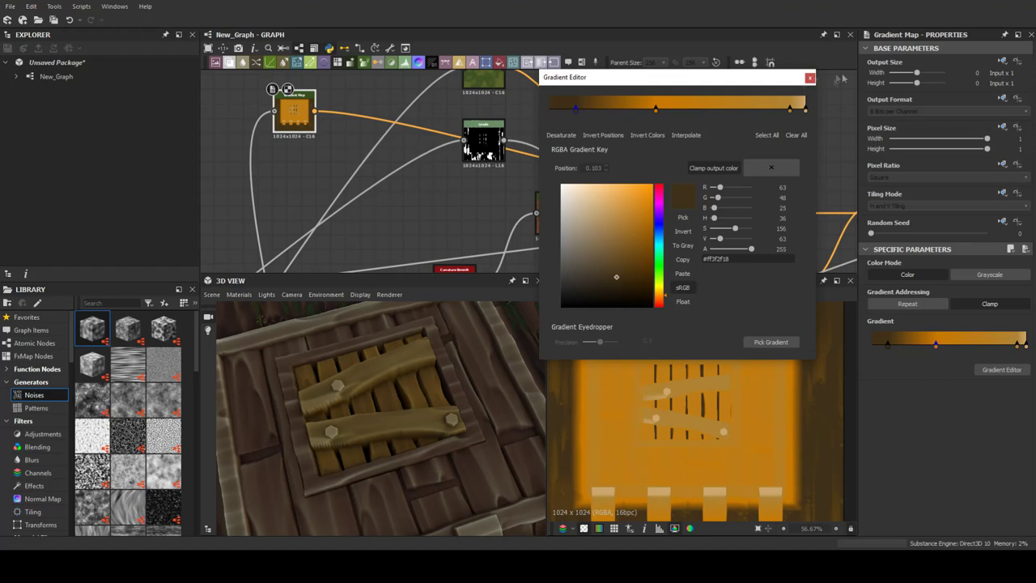
pyautogui.moveTo(380, 405); pyautogui.dragTo(418, 402)
# Turn the gradient's end key black to finish the dark-orange-black ramp.
pyautogui.click(1001, 369)
pyautogui.click(805, 108)
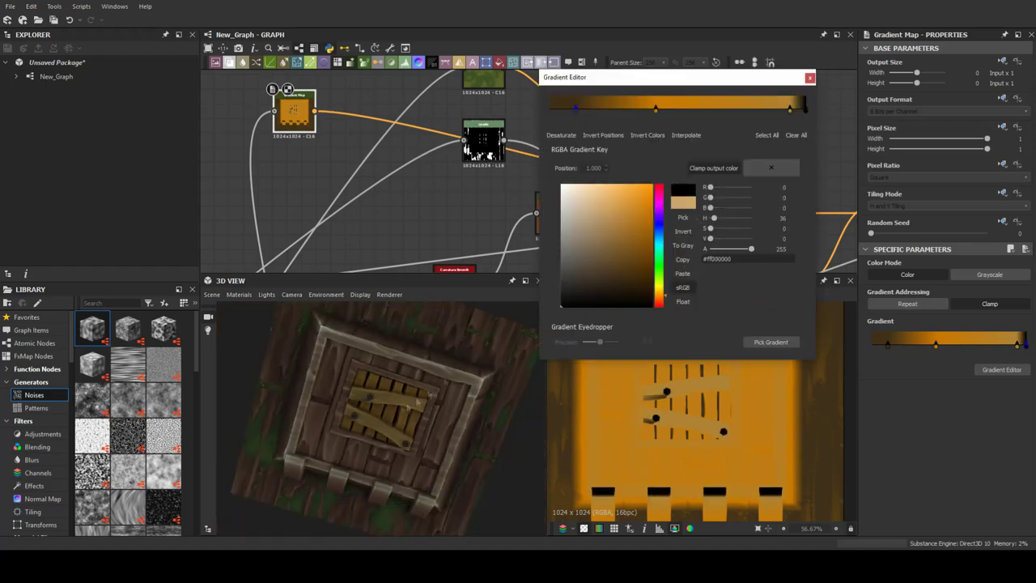
pyautogui.scroll(2, 418, 402)
pyautogui.click(809, 78)
pyautogui.moveTo(292, 111); pyautogui.dragTo(209, 113)
# Add an HSL node after the Gradient Map with saturation 0.84.
pyautogui.press('space')
pyautogui.click(296, 160)
pyautogui.moveTo(928, 300)
pyautogui.mouseDown()
pyautogui.moveTo(968, 300)
pyautogui.moveTo(883, 273)
pyautogui.mouseUp()
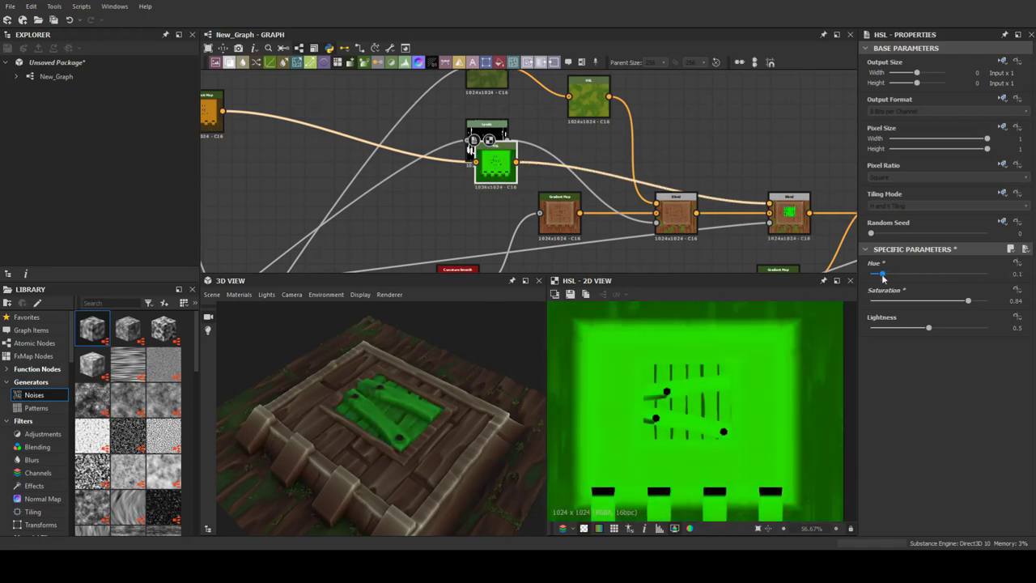
pyautogui.moveTo(923, 327); pyautogui.dragTo(929, 331)
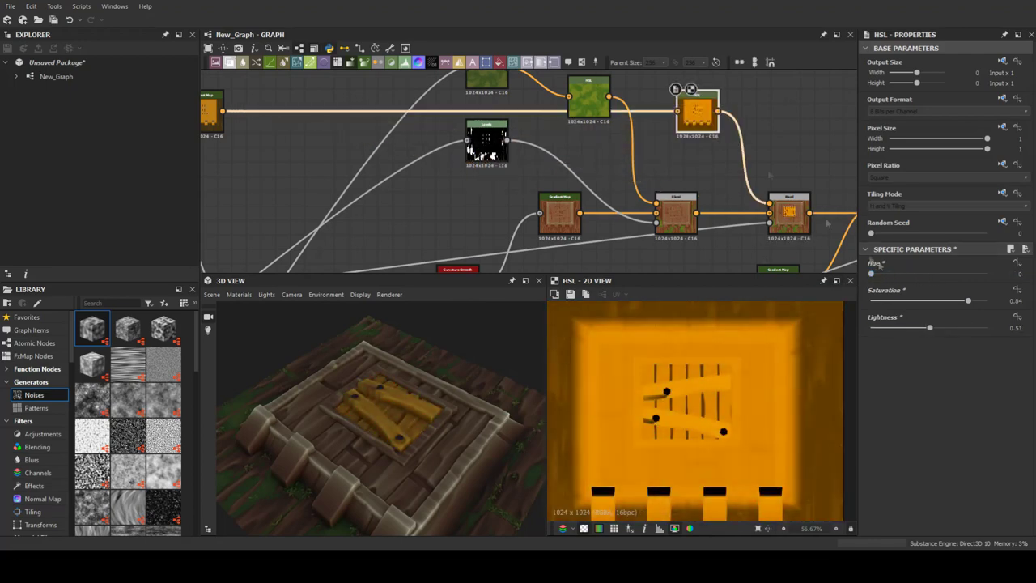
pyautogui.click(789, 217)
pyautogui.scroll(-1, 894, 302)
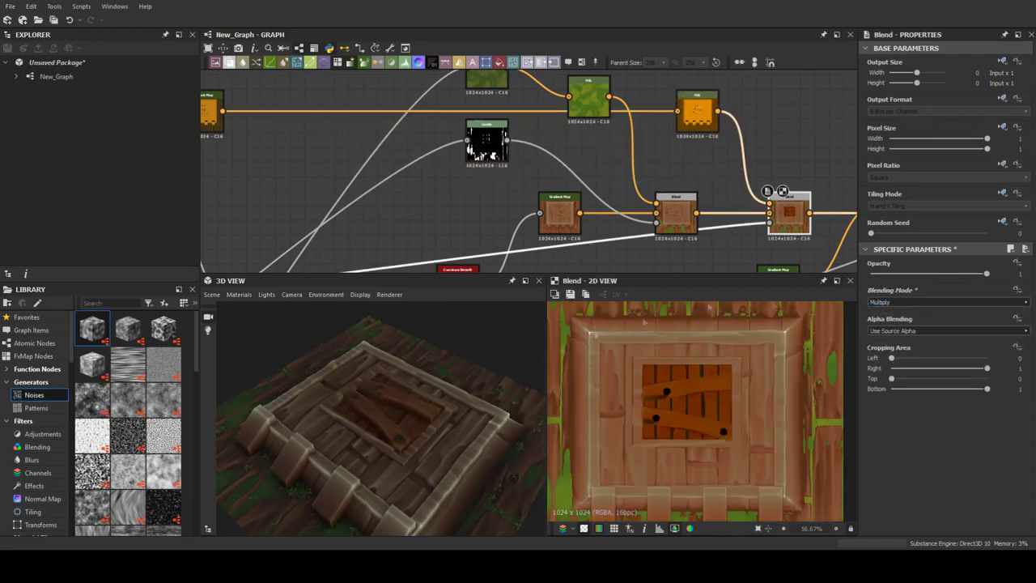
# Refine the Gradient Map by moving a key to the right end.
pyautogui.click(779, 270)
pyautogui.moveTo(955, 344); pyautogui.dragTo(1022, 348)
pyautogui.scroll(-3, 393, 411)
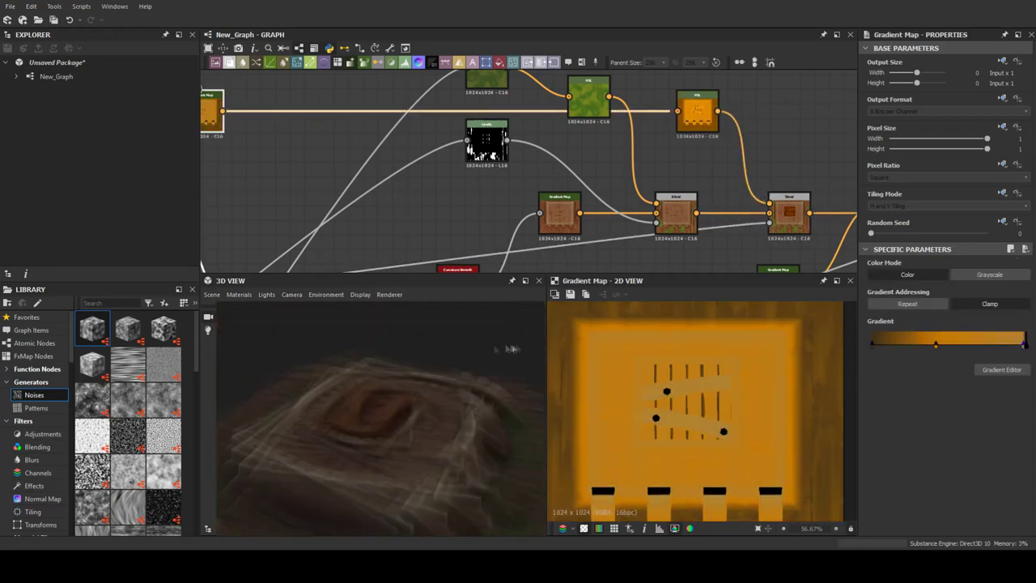
pyautogui.scroll(-4, 393, 211)
pyautogui.scroll(2, 389, 211)
pyautogui.press('space')
# Add an edge_detect node and connect the height output into it.
pyautogui.write('edge')
pyautogui.press('Return')
pyautogui.moveTo(441, 266); pyautogui.dragTo(473, 173, button='middle')
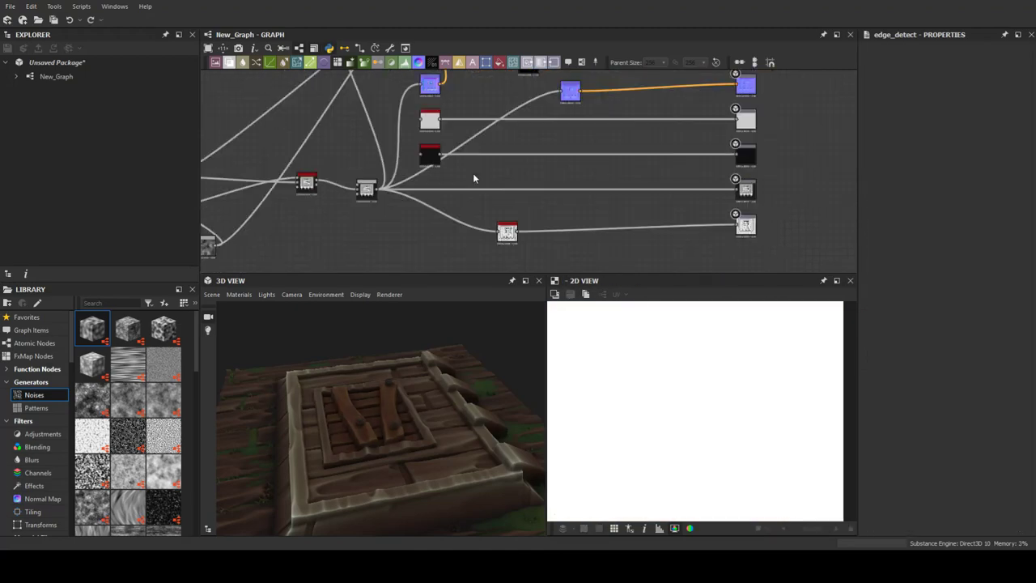
pyautogui.moveTo(523, 200); pyautogui.dragTo(462, 174)
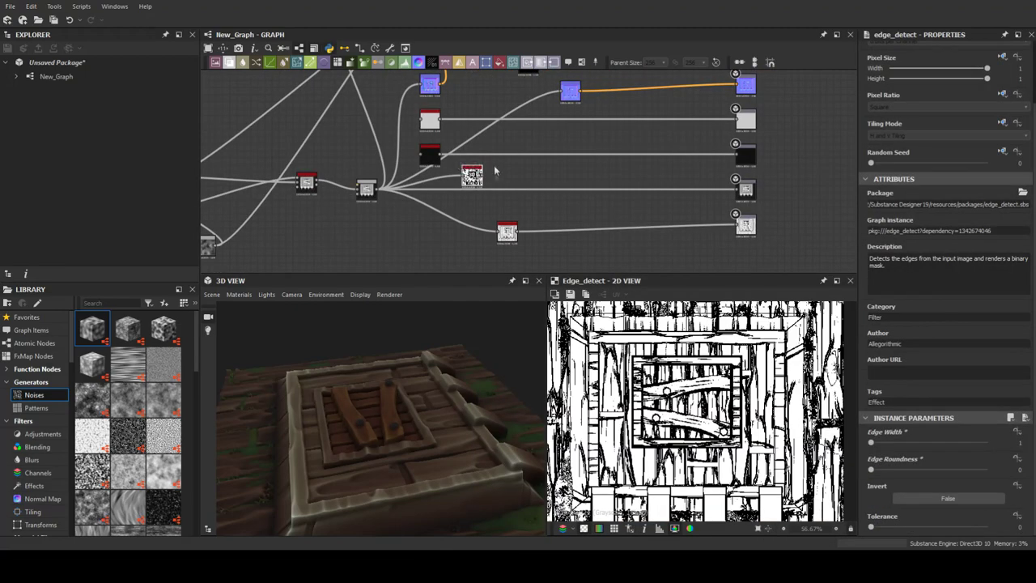
pyautogui.scroll(-2, 566, 178)
# Add a cyan Uniform Color node and wire it into the blend.
pyautogui.press('space')
pyautogui.press('Escape')
pyautogui.scroll(3, 456, 170)
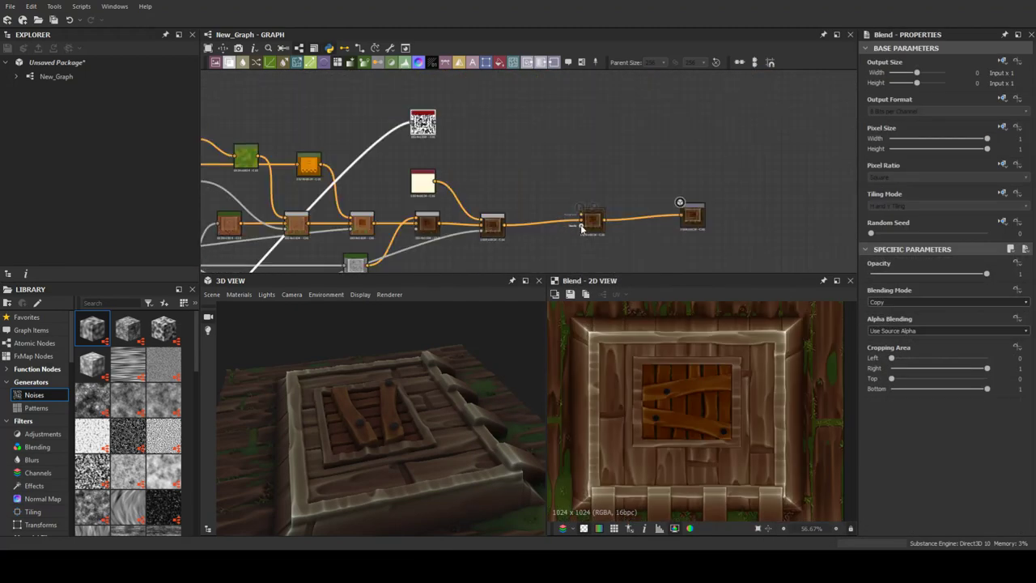
pyautogui.press('space')
pyautogui.click(476, 190)
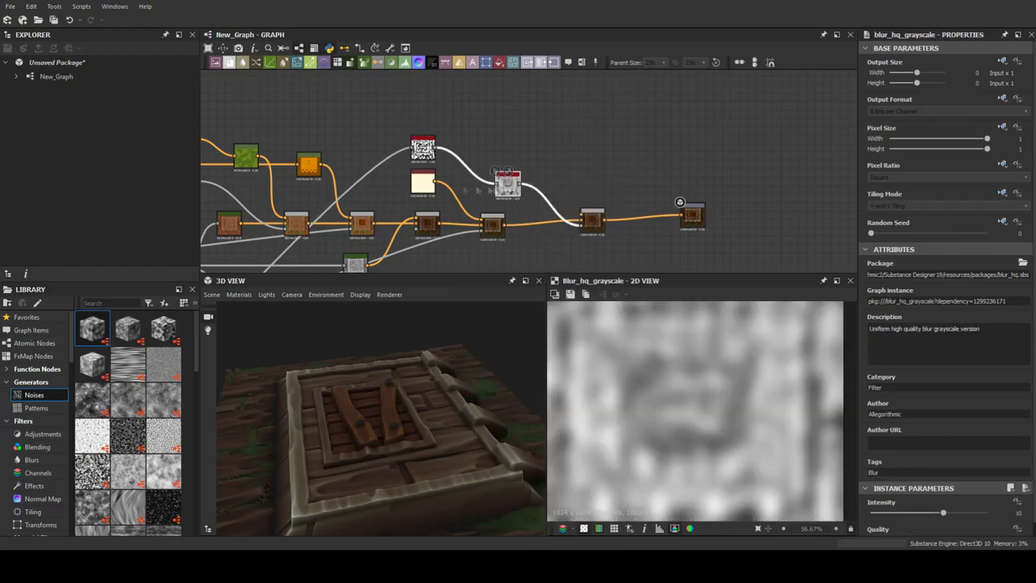
pyautogui.hotkey('ctrl', 'z')
pyautogui.hotkey('ctrl', 'v')
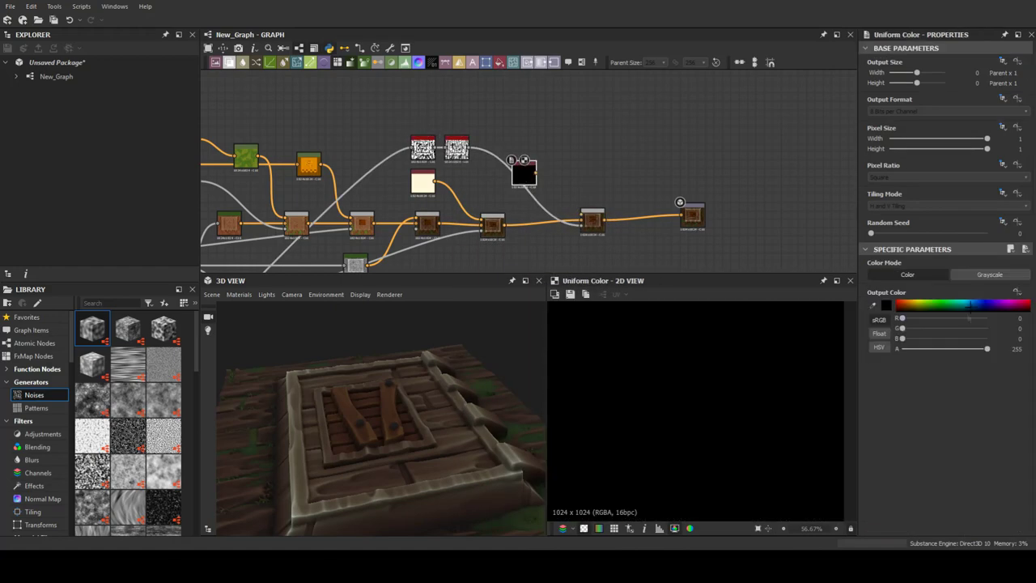
pyautogui.moveTo(559, 194); pyautogui.dragTo(524, 151)
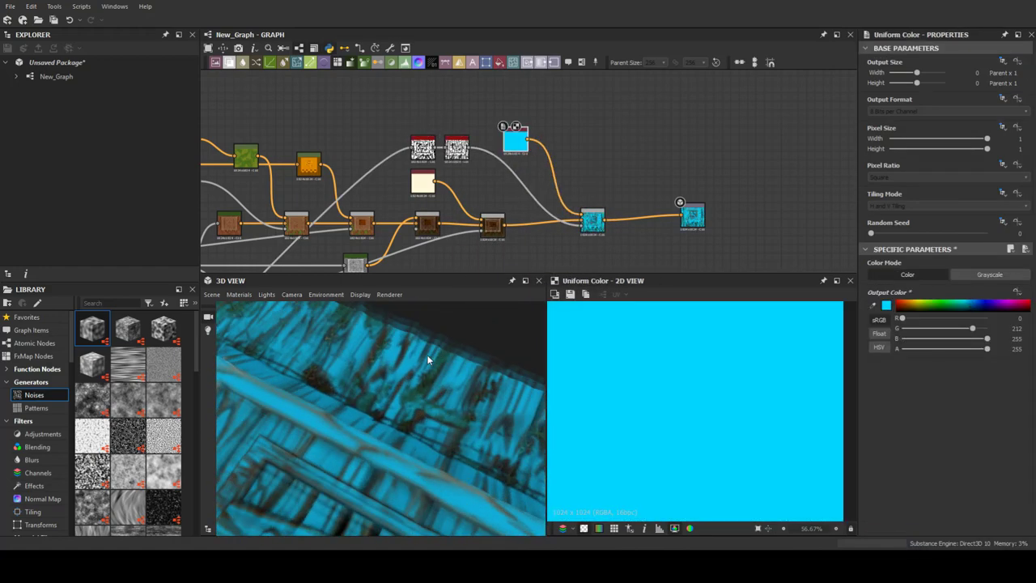
# Widen the edge_detect Edge Width to 1.63 and tidy the surrounding nodes.
pyautogui.click(457, 145)
pyautogui.click(421, 145)
pyautogui.moveTo(870, 499); pyautogui.dragTo(876, 499)
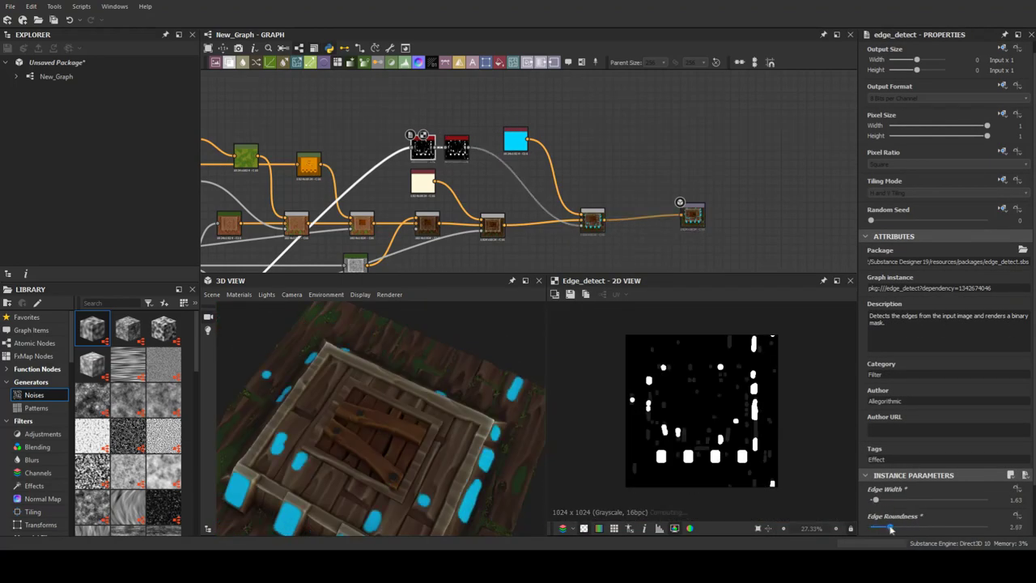
pyautogui.scroll(-1, 939, 404)
pyautogui.scroll(-1, 618, 186)
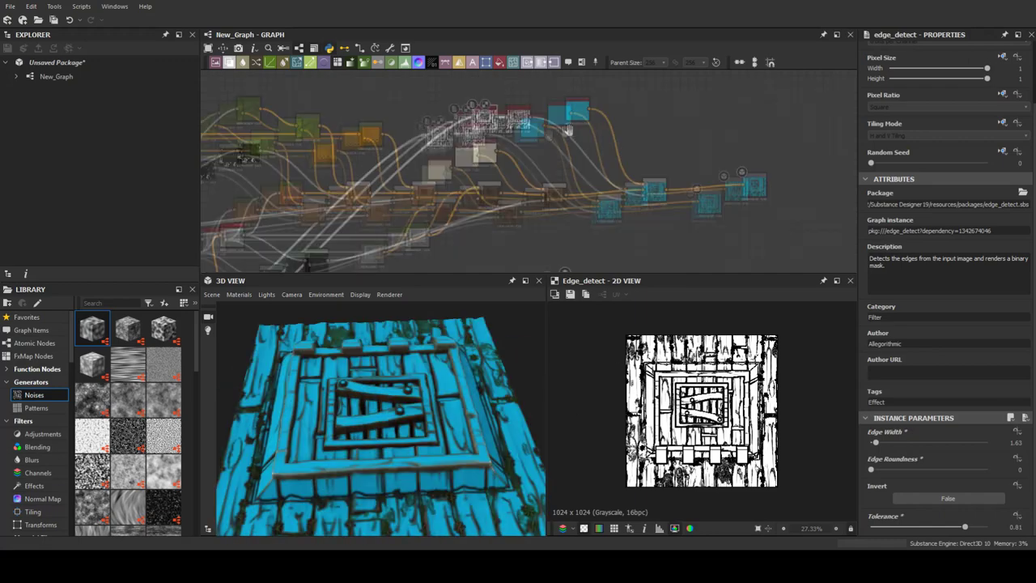
pyautogui.press('Delete')
pyautogui.scroll(-3, 694, 162)
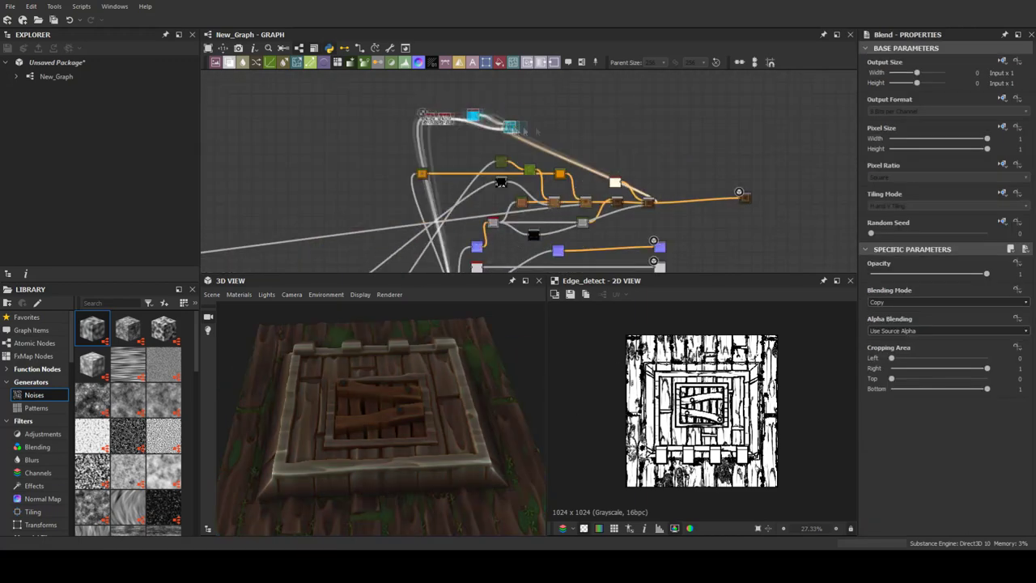
pyautogui.scroll(3, 550, 217)
pyautogui.moveTo(463, 254); pyautogui.dragTo(387, 254)
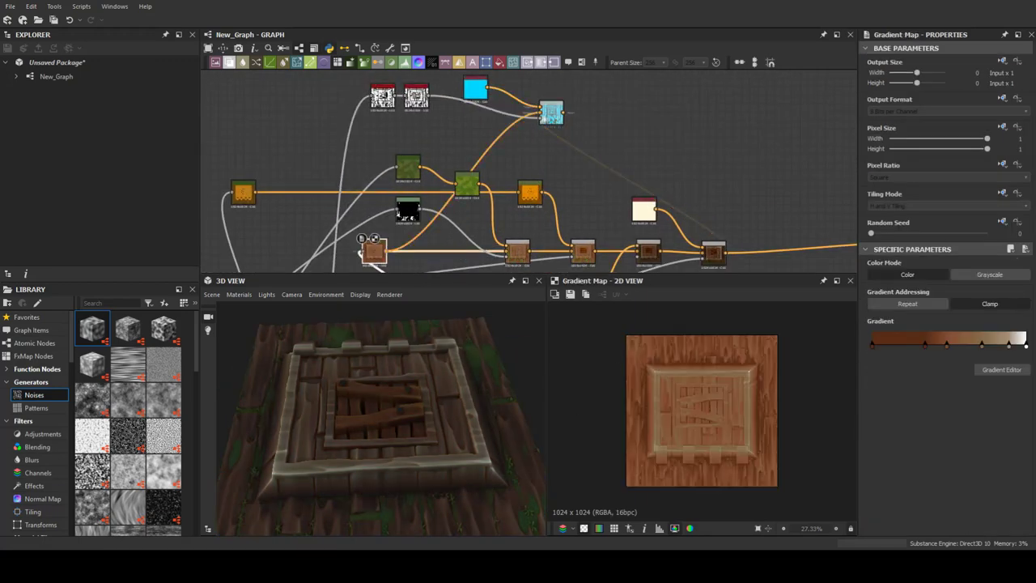
pyautogui.moveTo(374, 251); pyautogui.dragTo(385, 218, button='middle')
pyautogui.click(509, 215)
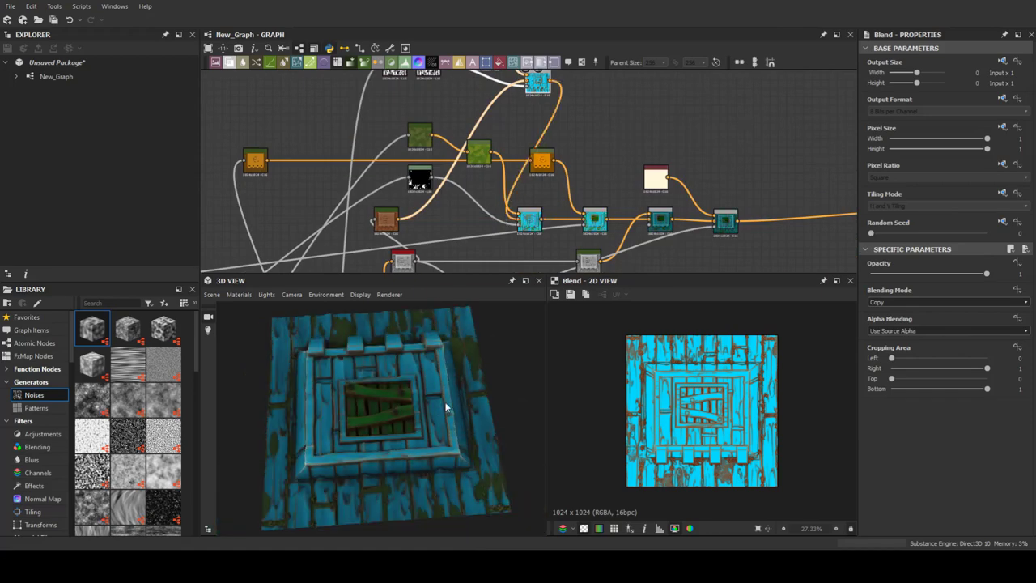
# Add a Clouds 2-driven Slope Blur Grayscale (32 samples, Min, intensity 0.22).
pyautogui.scroll(3, 452, 416)
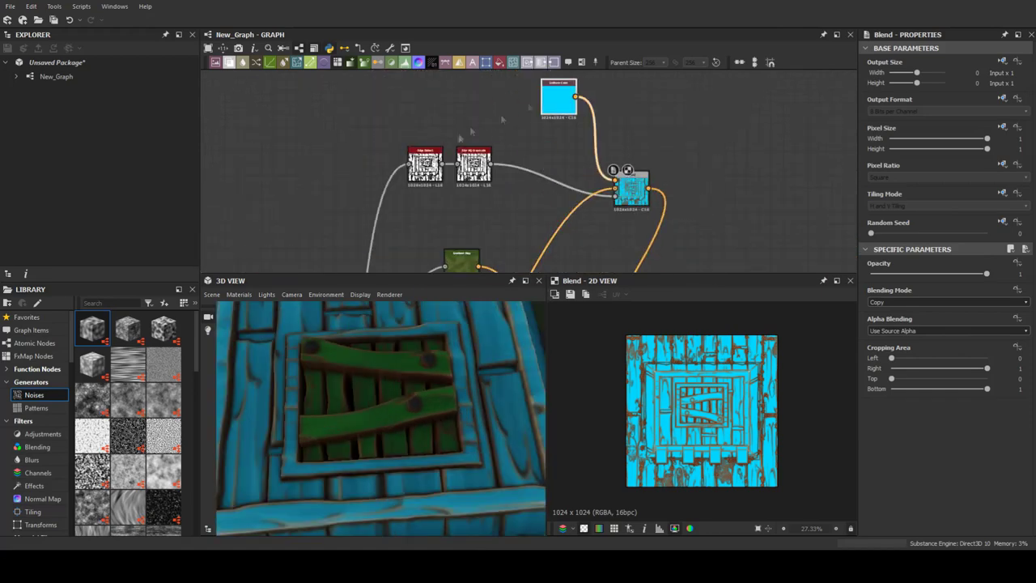
pyautogui.press('space')
pyautogui.press('Return')
pyautogui.moveTo(475, 172); pyautogui.dragTo(443, 123)
pyautogui.click(486, 161)
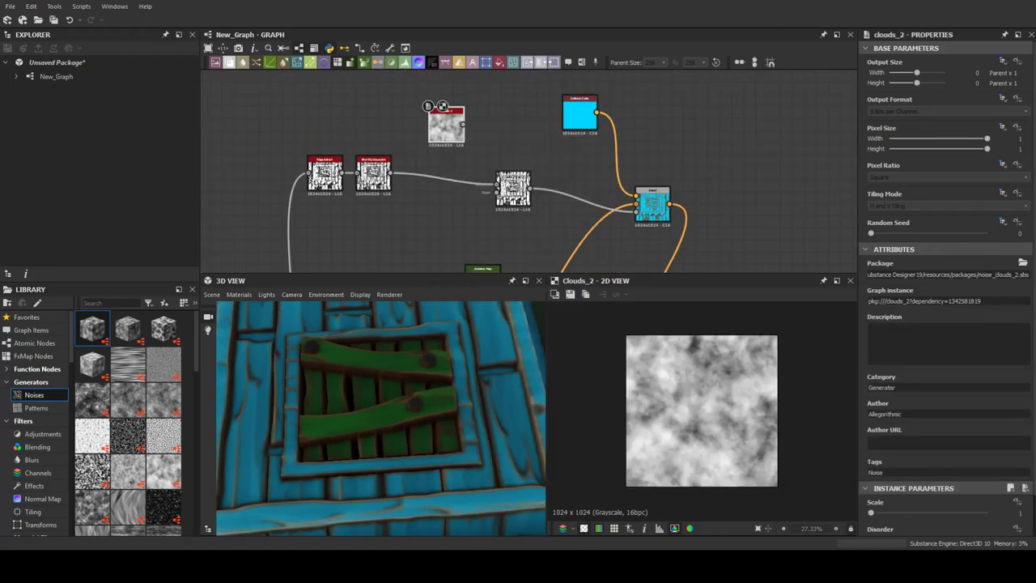
pyautogui.moveTo(390, 172); pyautogui.dragTo(496, 191)
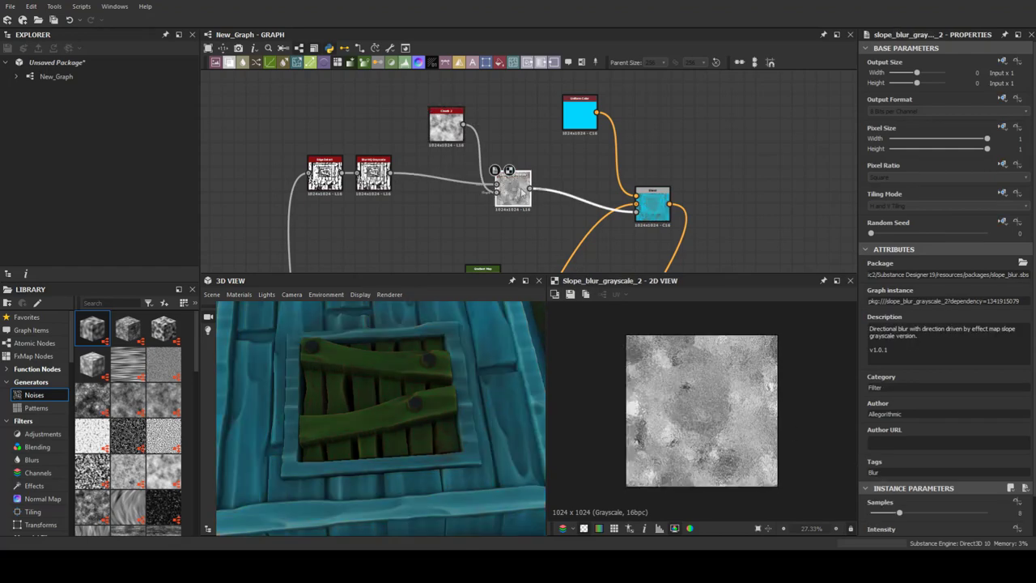
pyautogui.scroll(-2, 918, 515)
pyautogui.moveTo(942, 497); pyautogui.dragTo(873, 496)
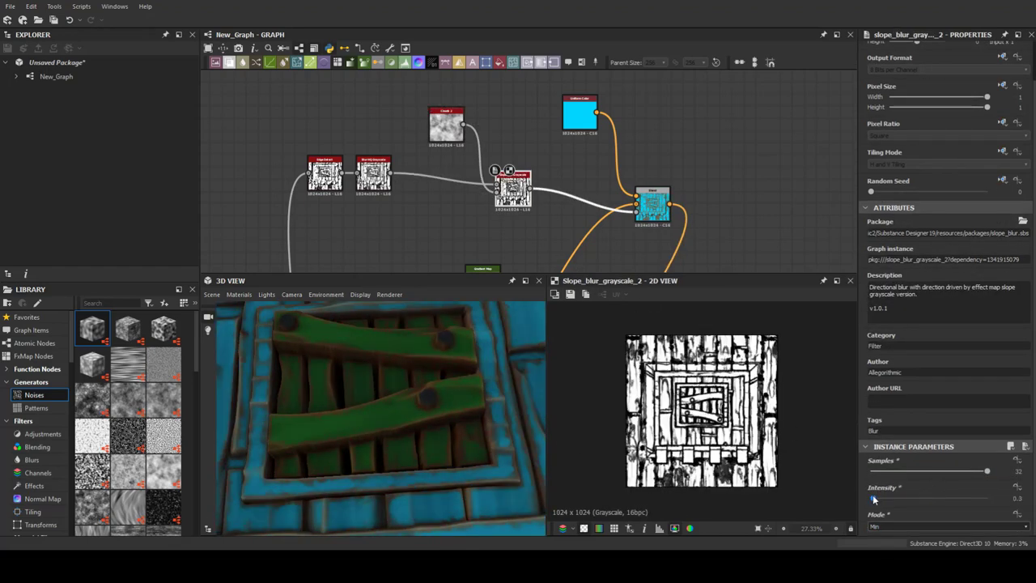
pyautogui.scroll(5, 386, 400)
pyautogui.scroll(-4, 386, 400)
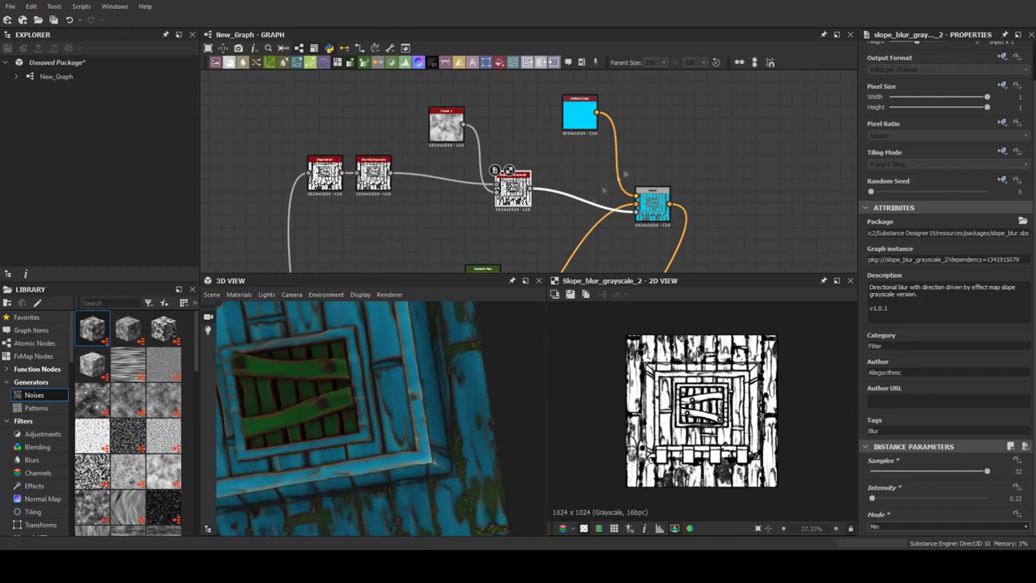
# Change the cyan Uniform Color to orange R255 G114 B0.
pyautogui.moveTo(579, 113); pyautogui.dragTo(507, 90)
pyautogui.doubleClick(506, 91)
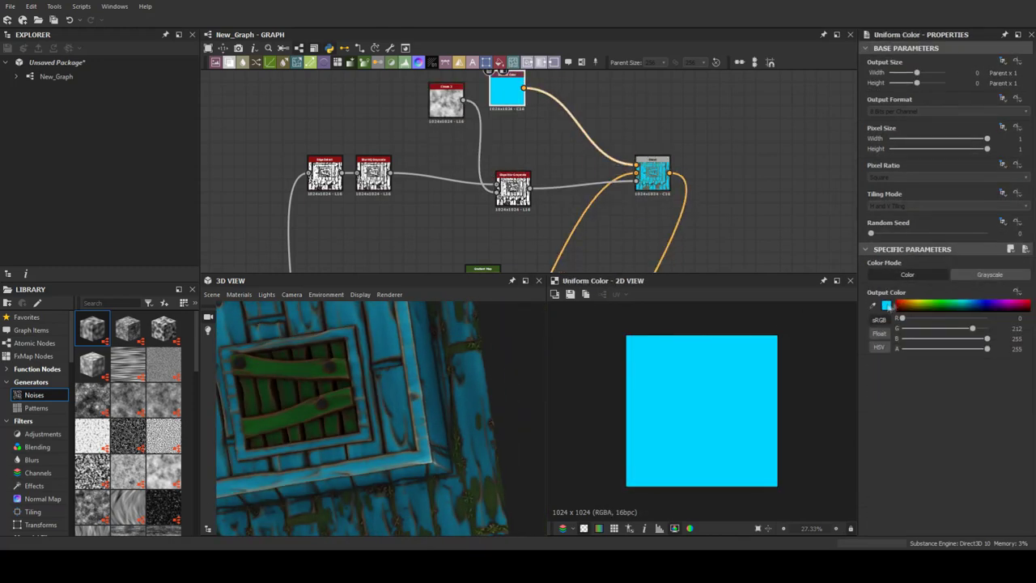
pyautogui.click(886, 305)
pyautogui.click(678, 284)
pyautogui.moveTo(453, 340)
pyautogui.mouseDown()
pyautogui.moveTo(382, 344)
pyautogui.moveTo(416, 385)
pyautogui.mouseUp()
pyautogui.scroll(5, 382, 343)
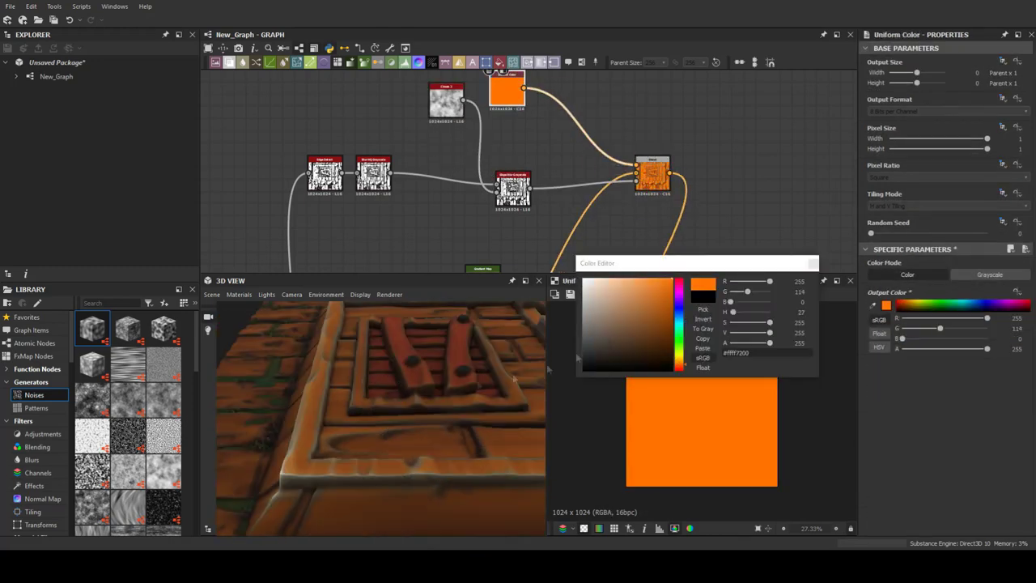
pyautogui.click(812, 264)
pyautogui.moveTo(493, 383); pyautogui.dragTo(379, 415)
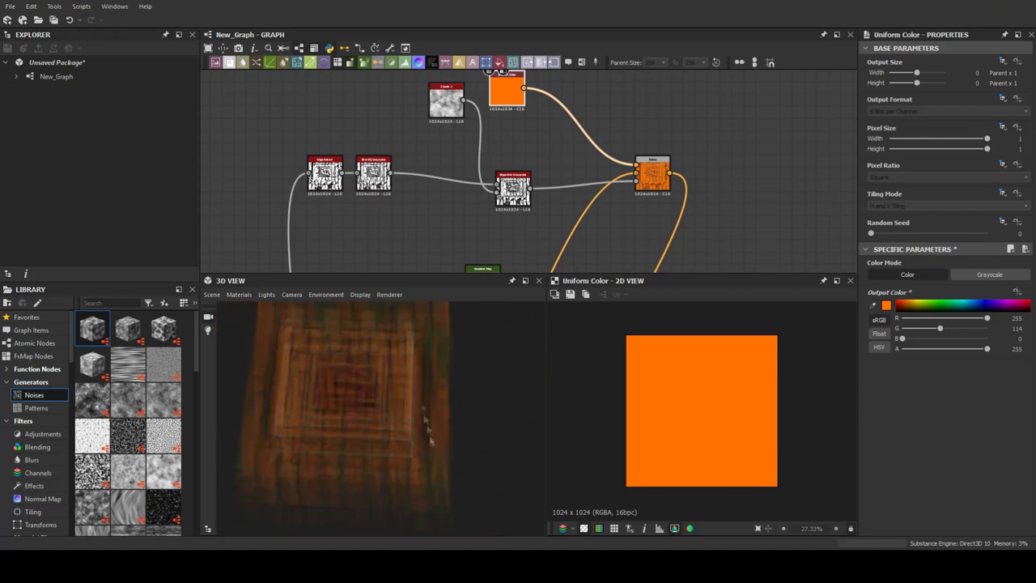
pyautogui.scroll(3, 379, 416)
pyautogui.scroll(-3, 485, 178)
pyautogui.moveTo(453, 202); pyautogui.dragTo(552, 151, button='middle')
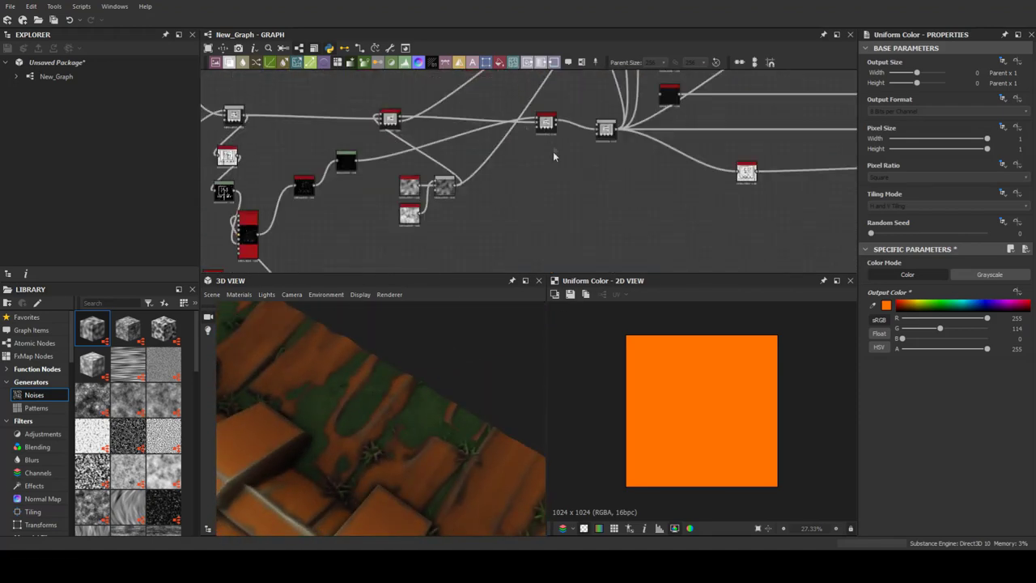
# Insert a Levels node on the flower mask link.
pyautogui.click(389, 183)
pyautogui.scroll(2, 412, 162)
pyautogui.rightClick(434, 172)
pyautogui.click(461, 192)
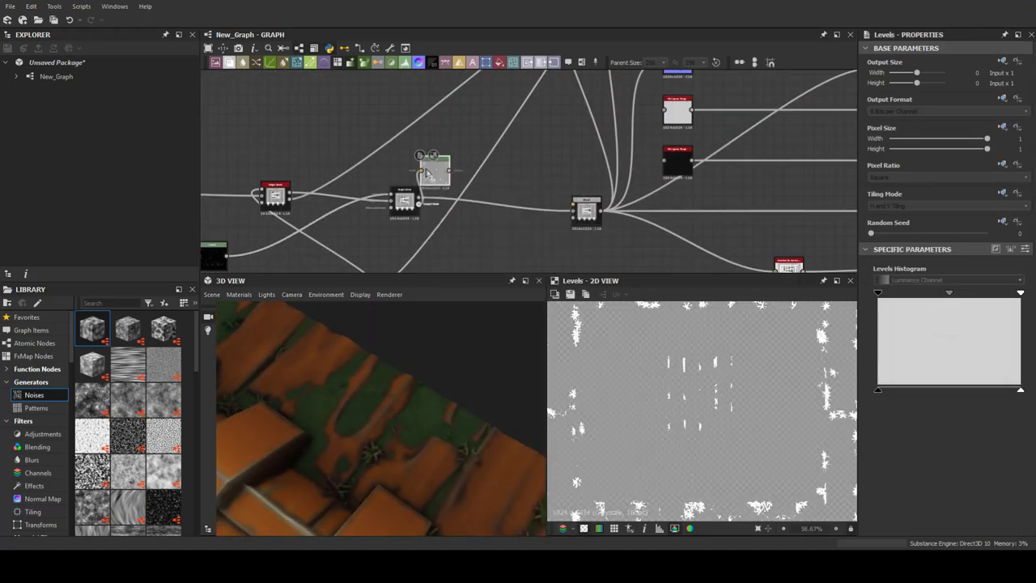
pyautogui.scroll(-3, 518, 142)
pyautogui.scroll(3, 518, 141)
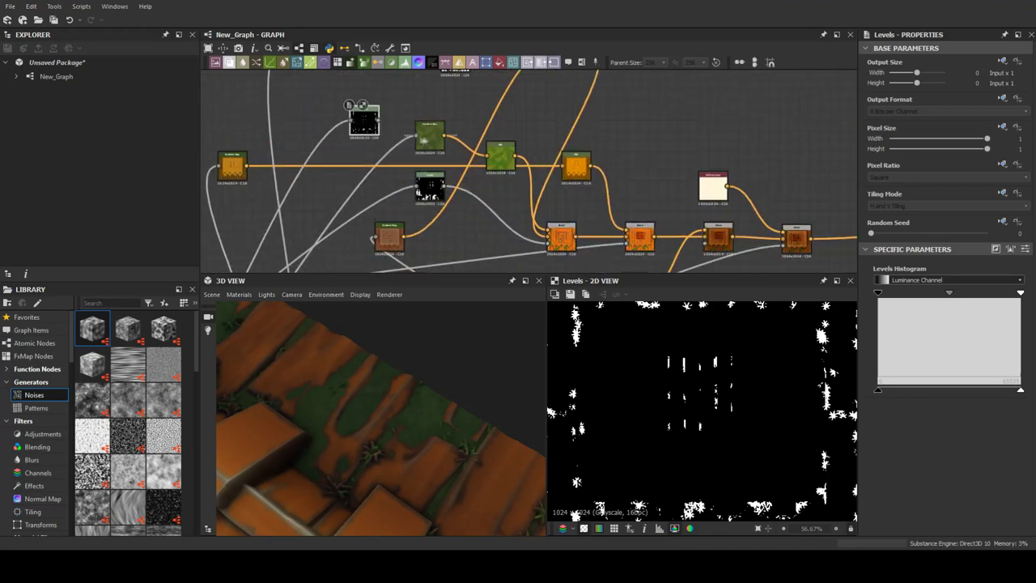
# Insert a Blend node on the Gradient Map's output link.
pyautogui.click(500, 154)
pyautogui.moveTo(464, 137); pyautogui.dragTo(499, 231, button='middle')
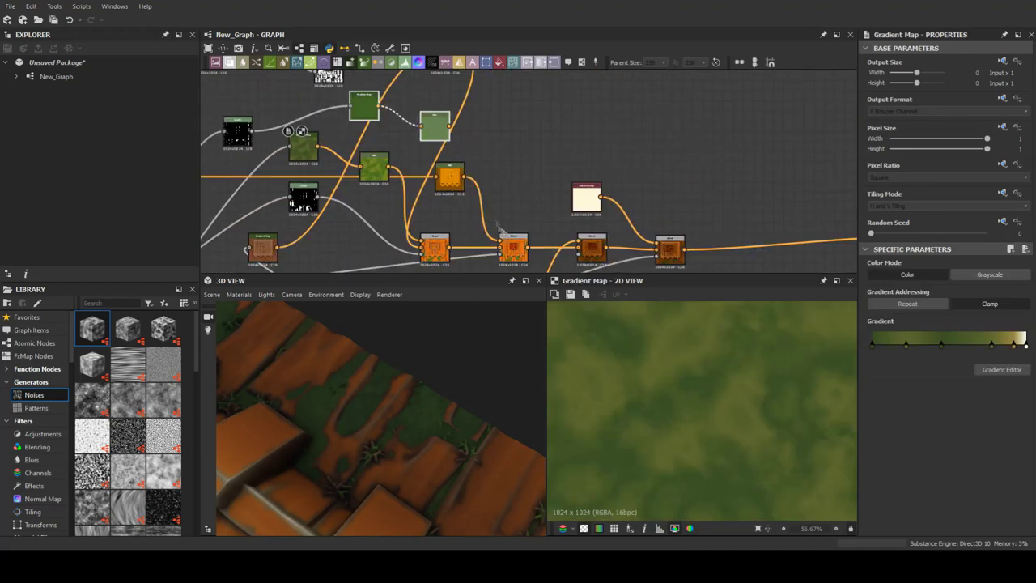
pyautogui.click(481, 258)
pyautogui.moveTo(561, 183); pyautogui.dragTo(628, 108, button='middle')
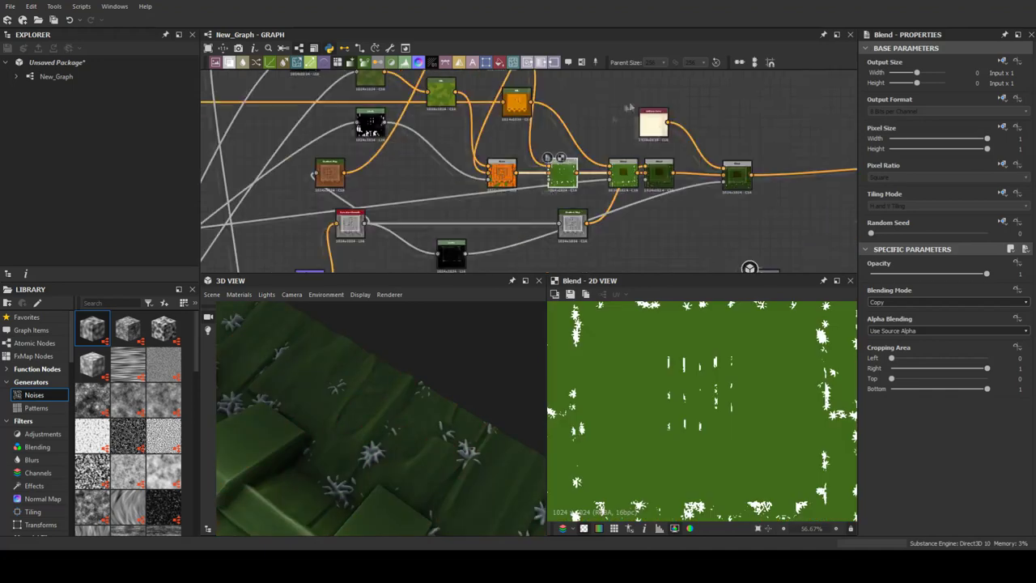
pyautogui.moveTo(520, 179); pyautogui.dragTo(518, 243, button='middle')
# Drag the top Gradient Map's left key to the far left, lightening its low end.
pyautogui.click(429, 93)
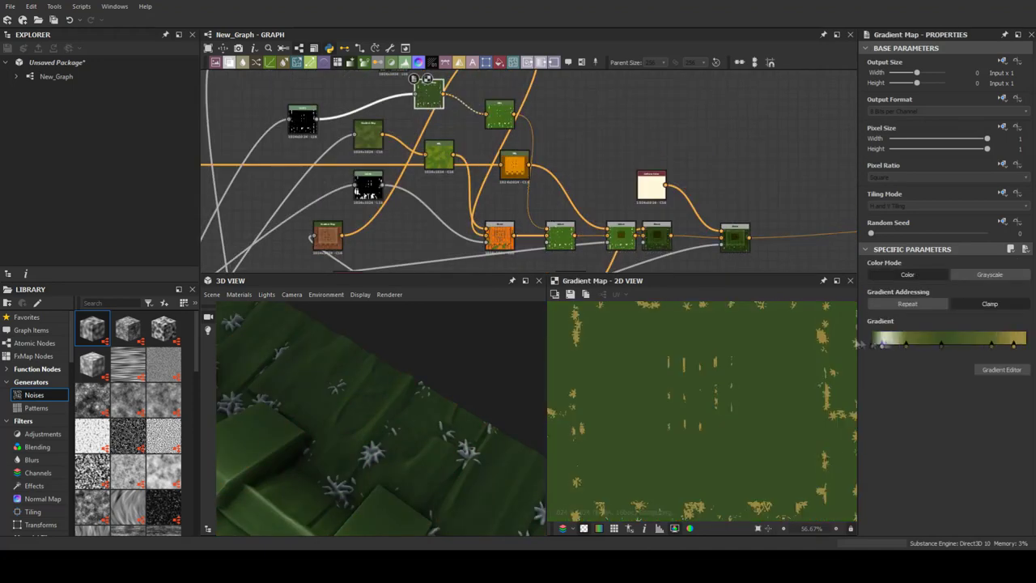
pyautogui.moveTo(858, 343); pyautogui.dragTo(873, 343)
pyautogui.moveTo(491, 187); pyautogui.dragTo(512, 160, button='middle')
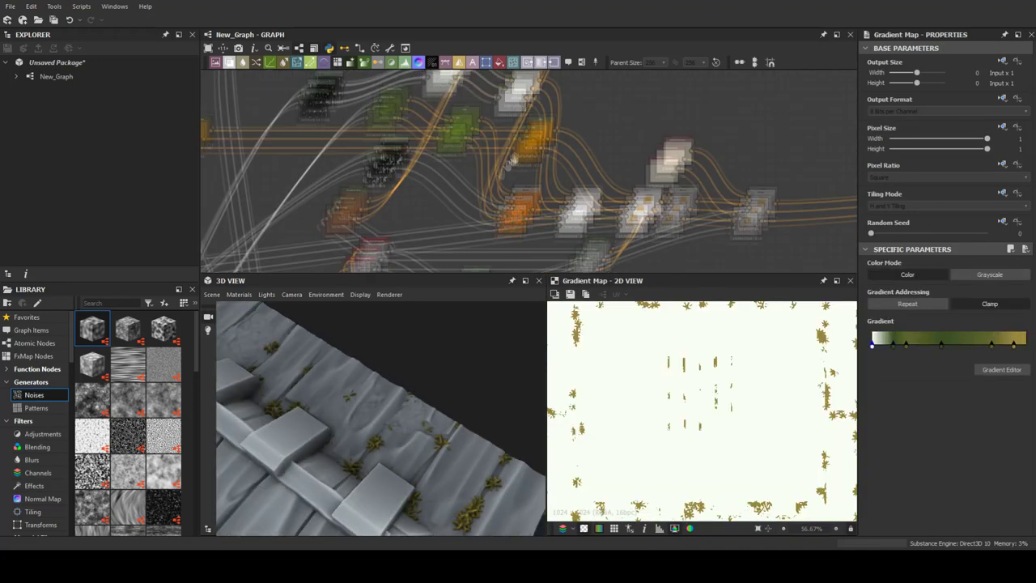
pyautogui.click(326, 106)
pyautogui.moveTo(380, 405); pyautogui.dragTo(419, 379)
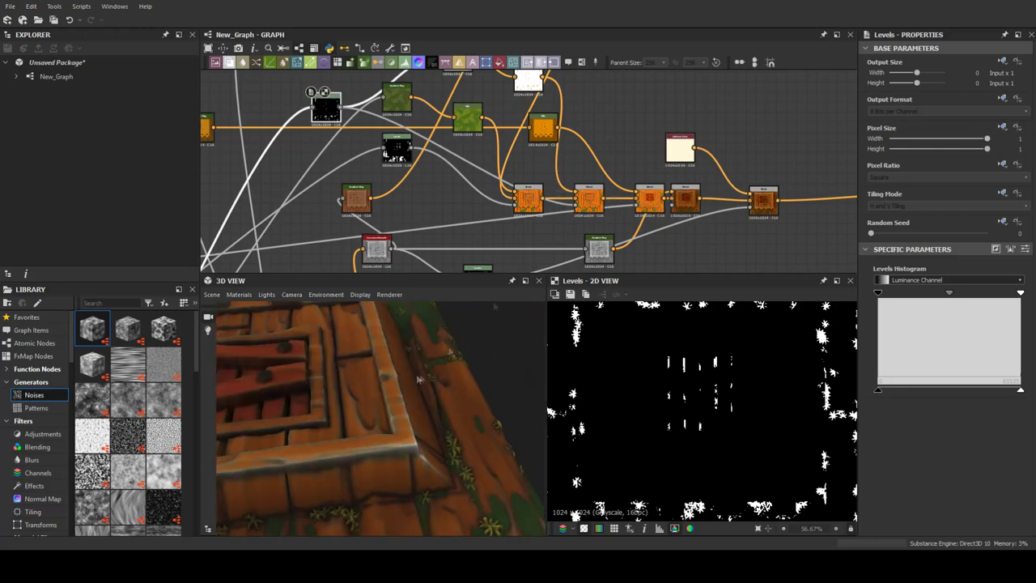
pyautogui.scroll(-3, 372, 203)
pyautogui.click(348, 121)
pyautogui.scroll(3, 372, 210)
pyautogui.click(373, 227)
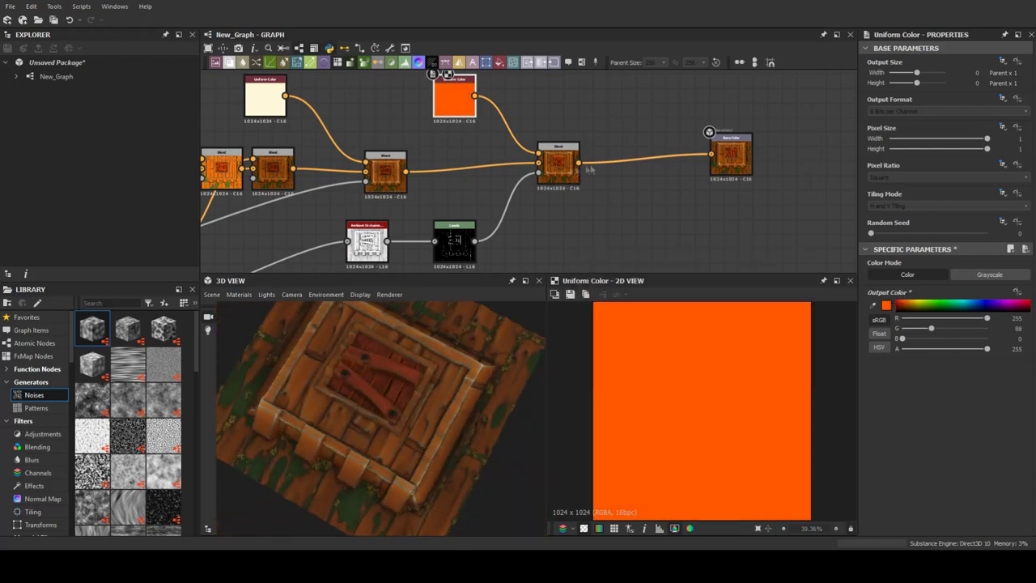
# Switch the recess Blend node to Subtract at 0.43 opacity.
pyautogui.scroll(-2, 921, 303)
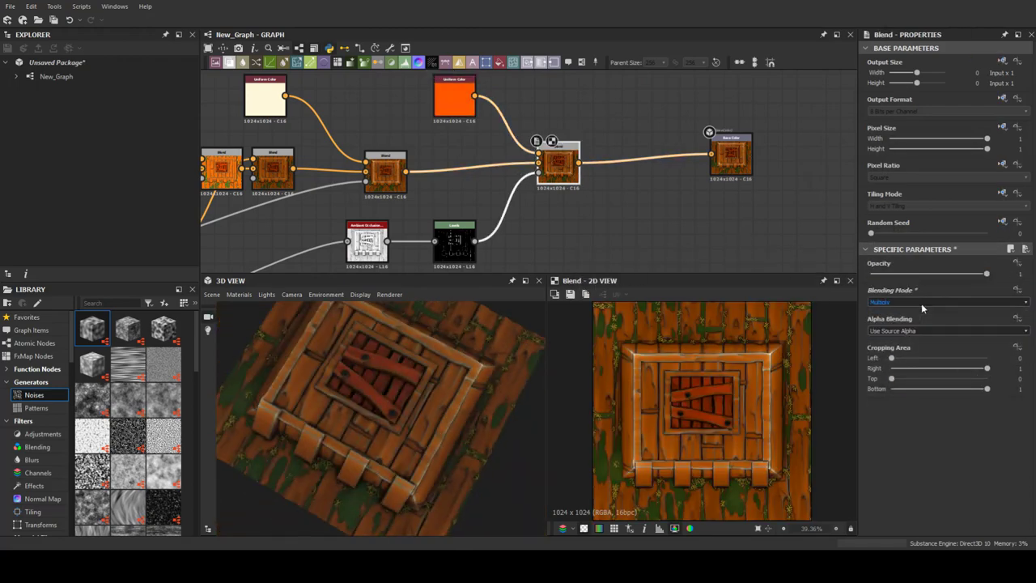
pyautogui.click(920, 273)
pyautogui.moveTo(454, 388)
pyautogui.mouseDown()
pyautogui.moveTo(486, 409)
pyautogui.moveTo(473, 401)
pyautogui.mouseUp()
pyautogui.scroll(-3, 505, 129)
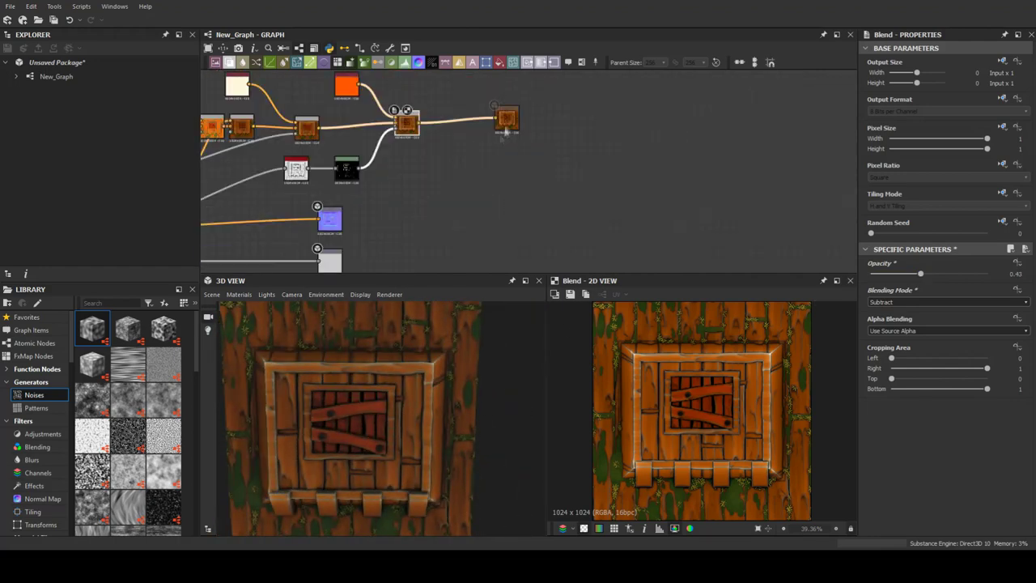
pyautogui.moveTo(599, 269); pyautogui.dragTo(551, 122, button='middle')
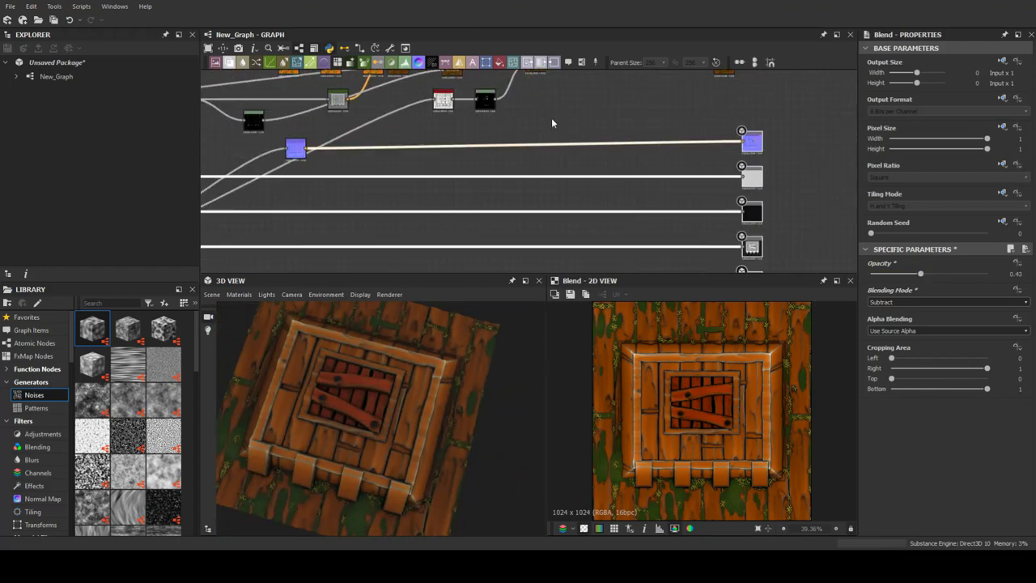
# Add an RGBA Split node followed by a Levels node for the edge-highlight mask.
pyautogui.press('space')
pyautogui.write('rgb')
pyautogui.click(610, 182)
pyautogui.press('space')
pyautogui.write('lev')
pyautogui.press('Return')
# Pull the Levels white point left to raise the mask's contrast.
pyautogui.scroll(3, 579, 129)
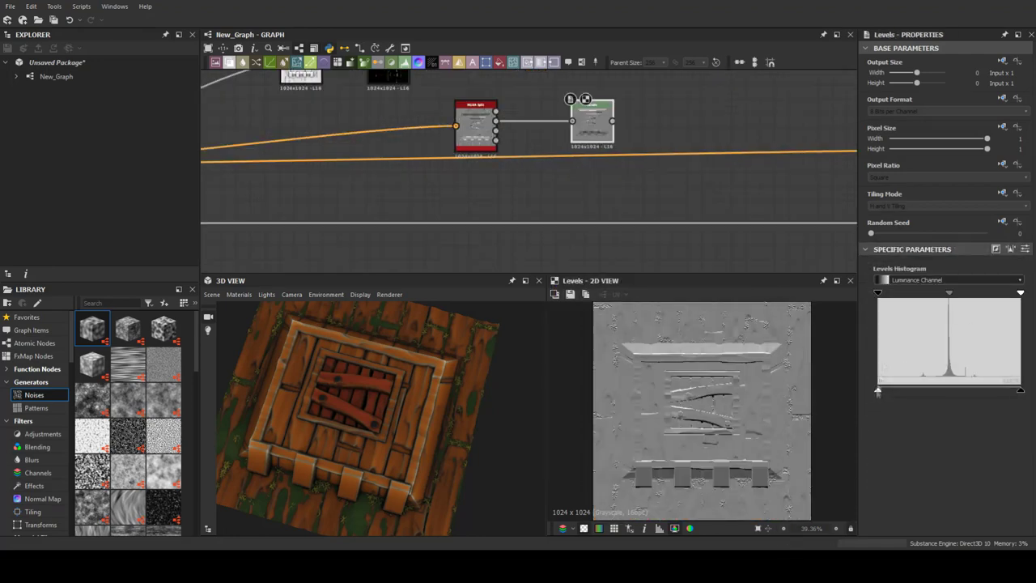
pyautogui.scroll(-3, 483, 141)
pyautogui.doubleClick(483, 141)
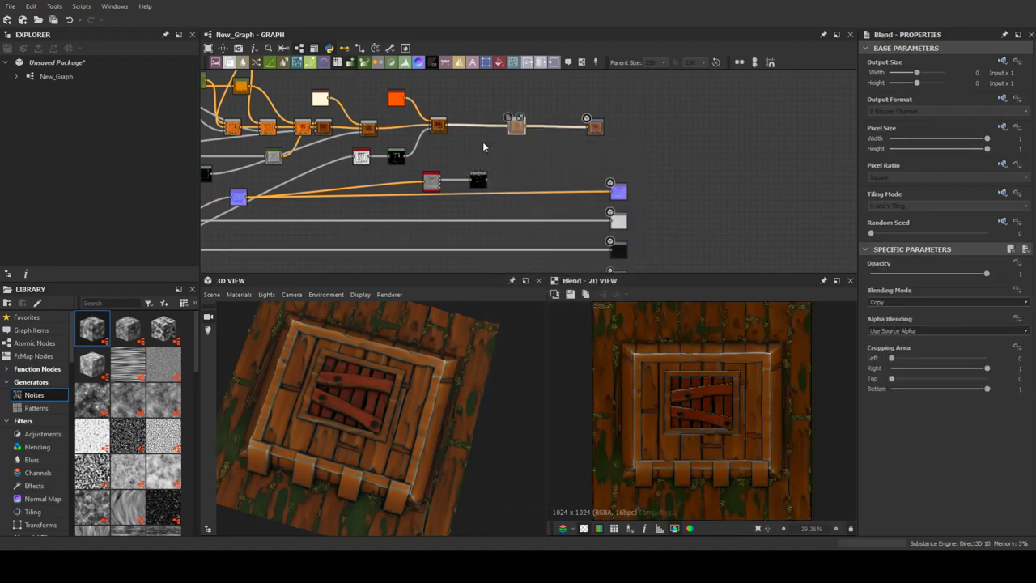
pyautogui.scroll(3, 482, 142)
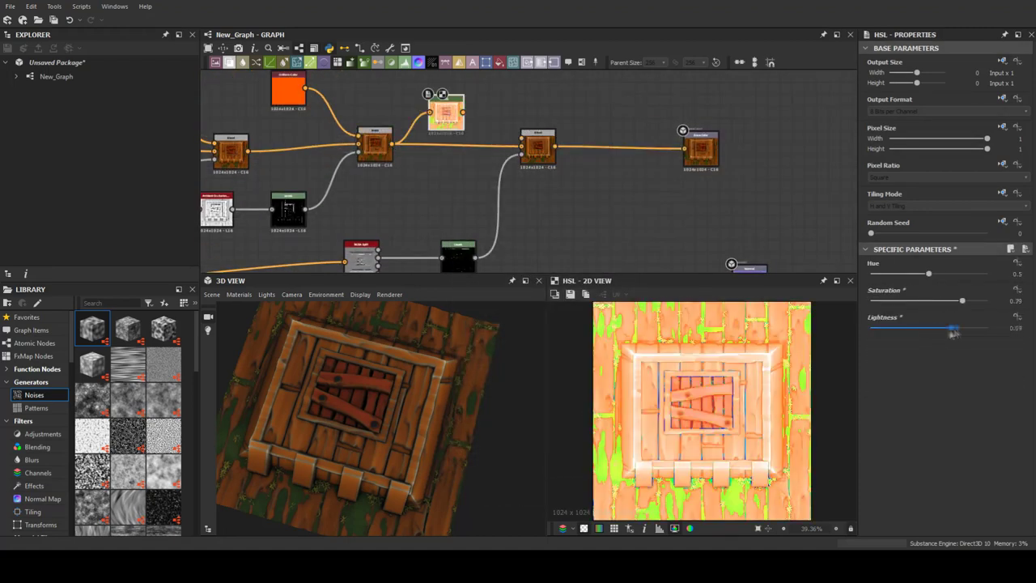
pyautogui.doubleClick(538, 146)
pyautogui.doubleClick(458, 256)
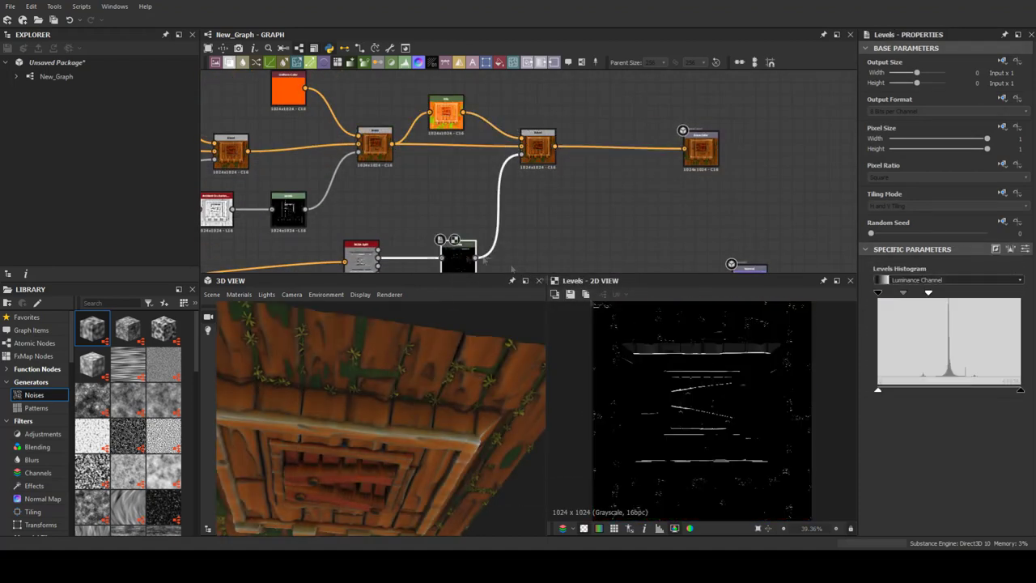
pyautogui.moveTo(956, 294); pyautogui.dragTo(931, 294)
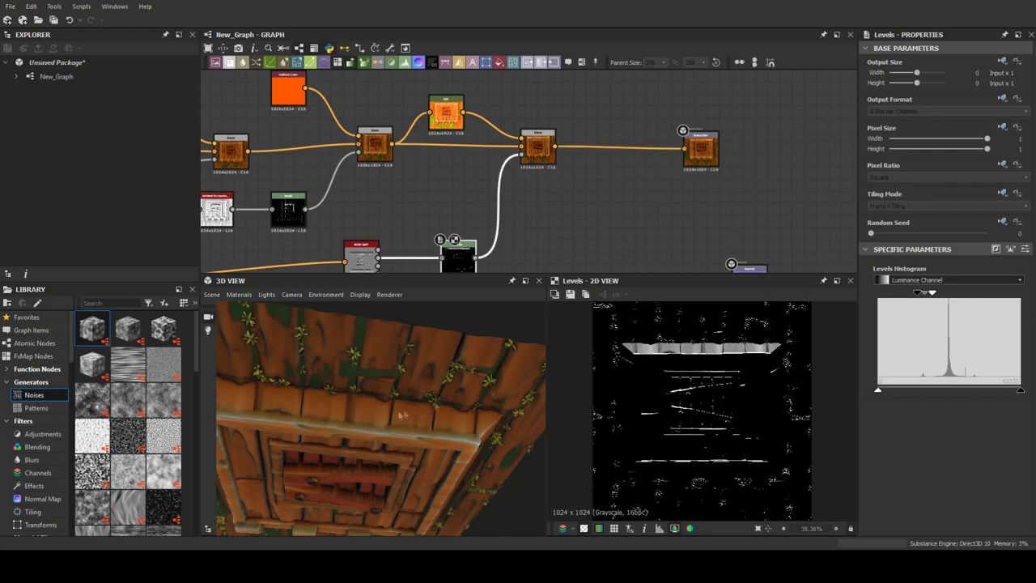
# Inspect the final Blend result against the crate in the 3D preview.
pyautogui.moveTo(402, 415); pyautogui.dragTo(342, 429)
pyautogui.doubleClick(538, 146)
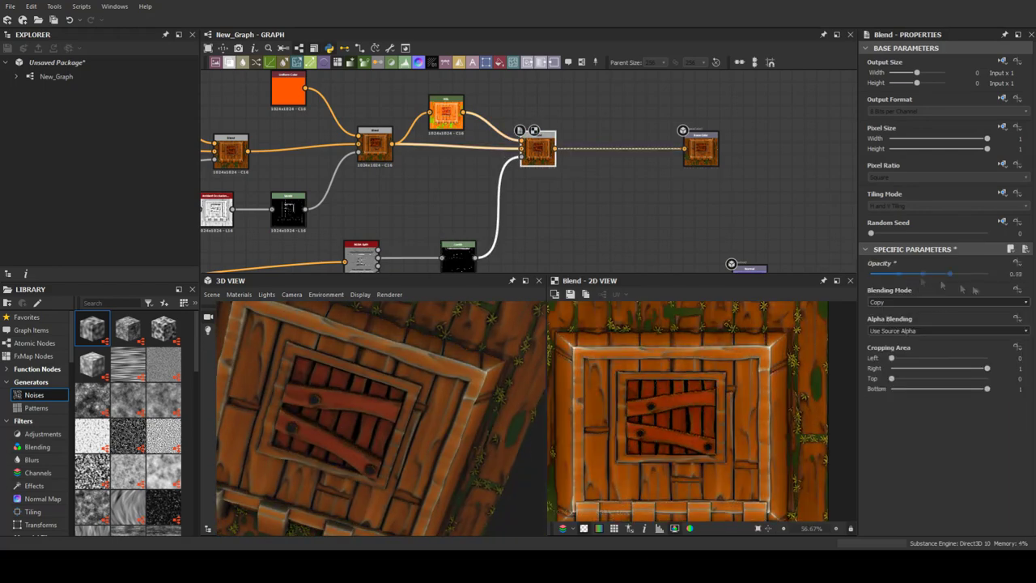
pyautogui.moveTo(615, 202); pyautogui.dragTo(372, 145, button='middle')
# On the Roughness output's Histogram Range node, push Range to maximum and Position to 0.8.
pyautogui.doubleClick(377, 140)
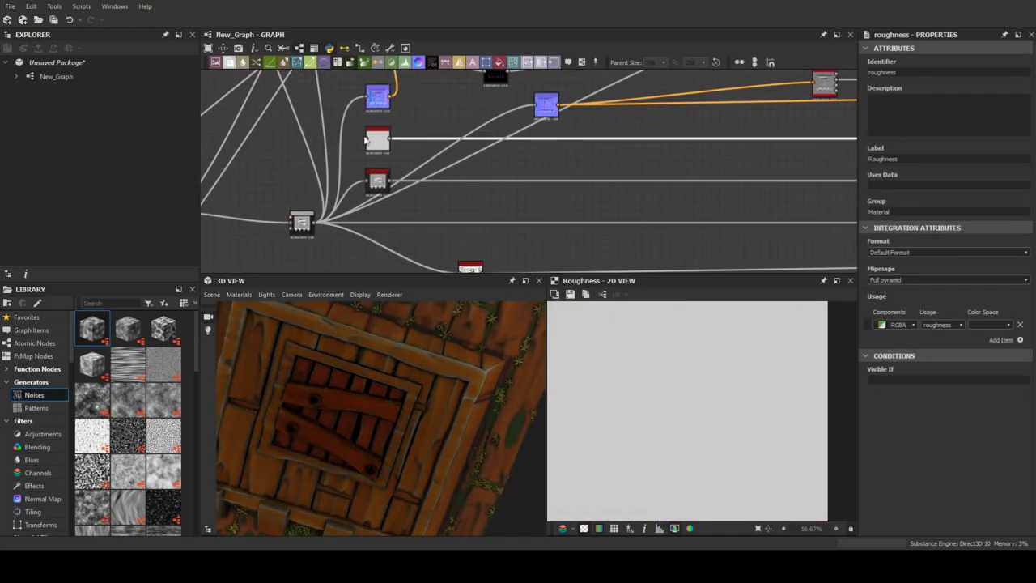
pyautogui.moveTo(913, 528); pyautogui.dragTo(873, 533)
pyautogui.scroll(3, 391, 208)
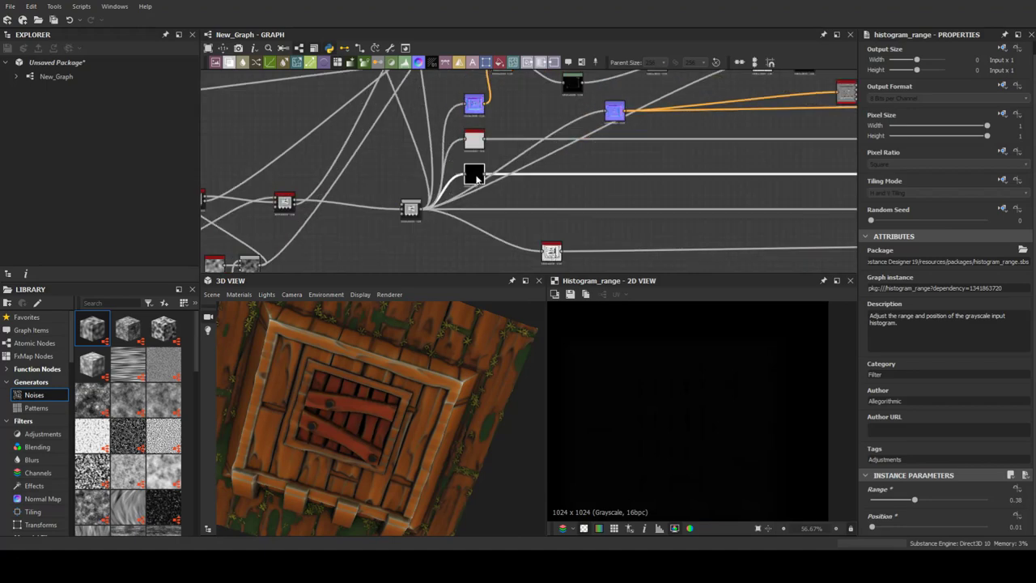
pyautogui.moveTo(958, 503); pyautogui.dragTo(989, 499)
pyautogui.moveTo(364, 404); pyautogui.dragTo(510, 365)
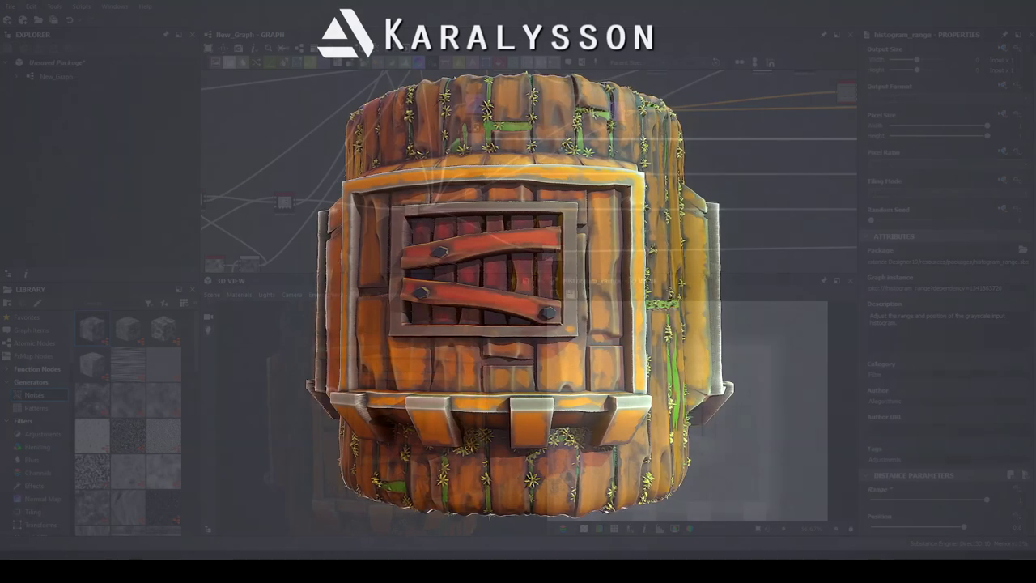